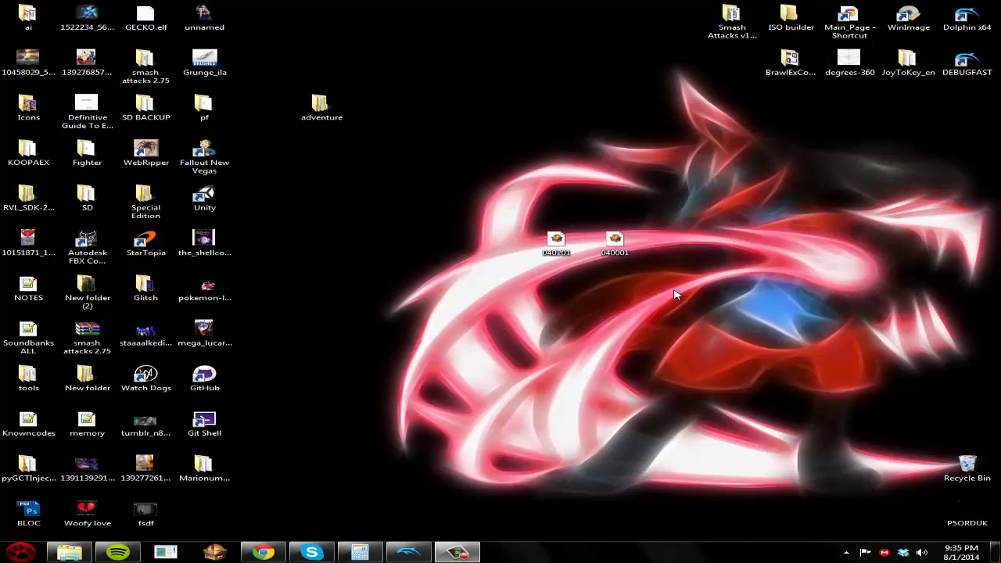
Open 040001.pac and bring up the 3-D preview of the 040001_2 archive's models
click(629, 248)
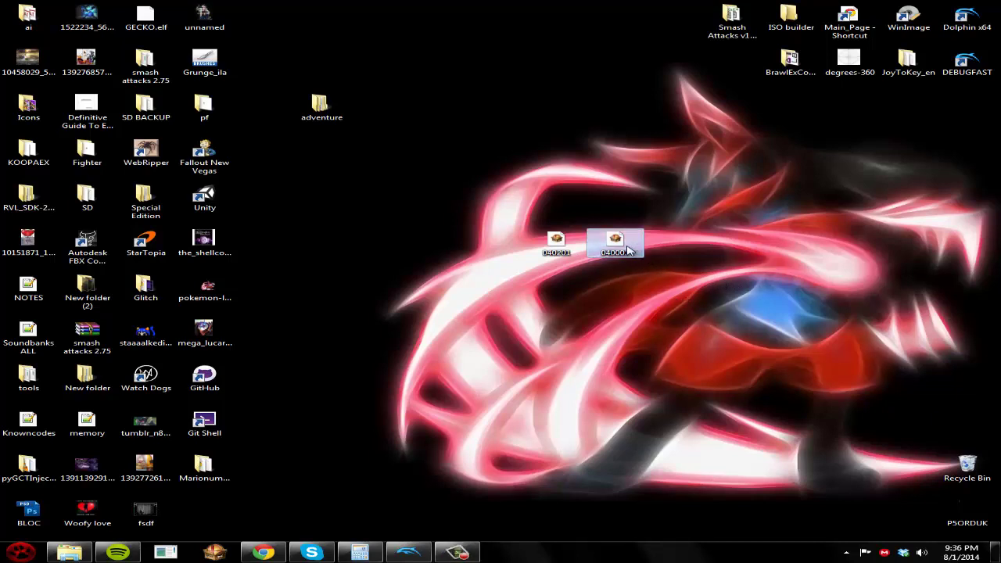
double_click(629, 249)
click(102, 106)
click(97, 106)
right_click(126, 84)
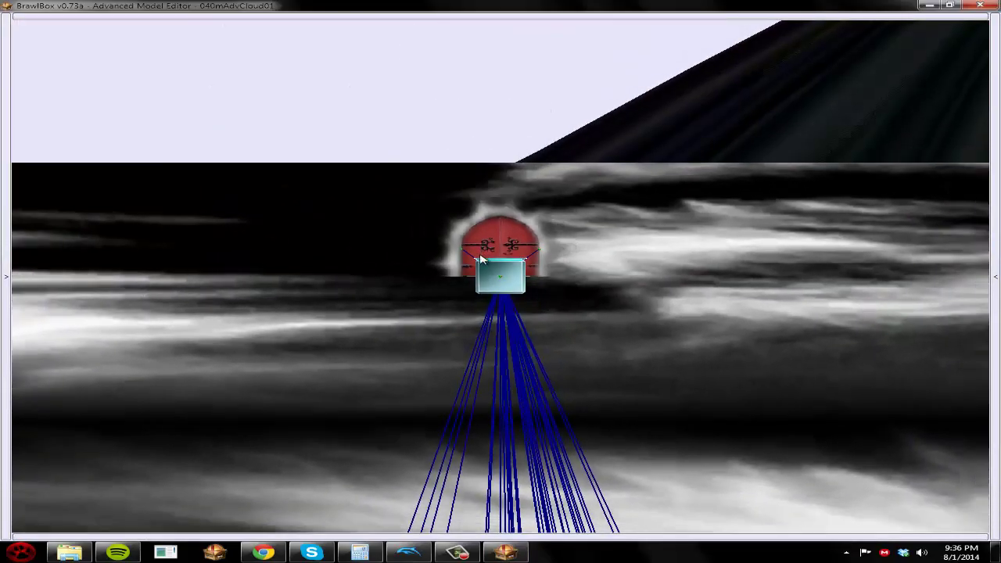
drag(487, 260, 665, 8)
right_click(666, 8)
click(930, 179)
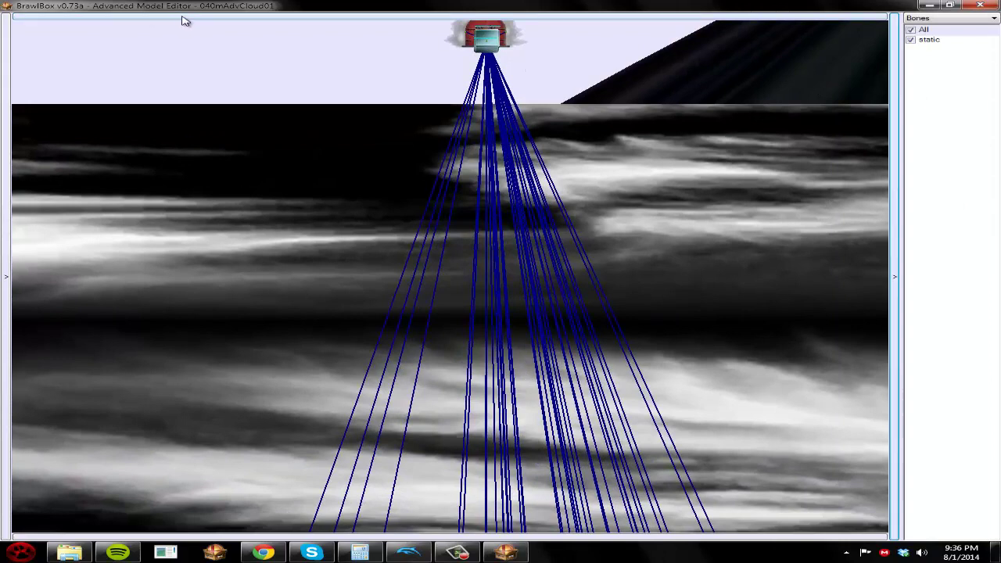
Switch the preview to the gr2_cloud model and frame it in view
click(183, 16)
click(302, 19)
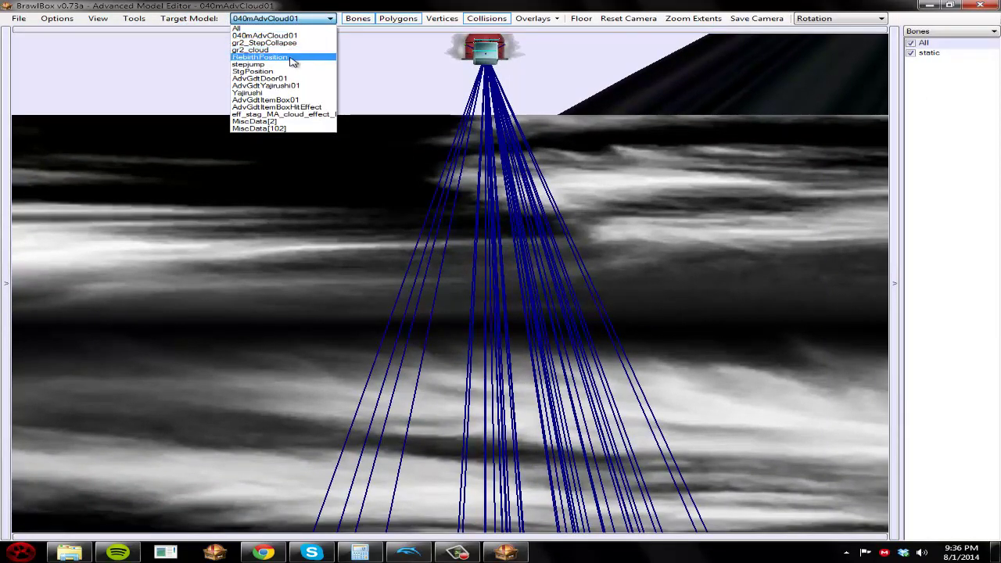
click(289, 50)
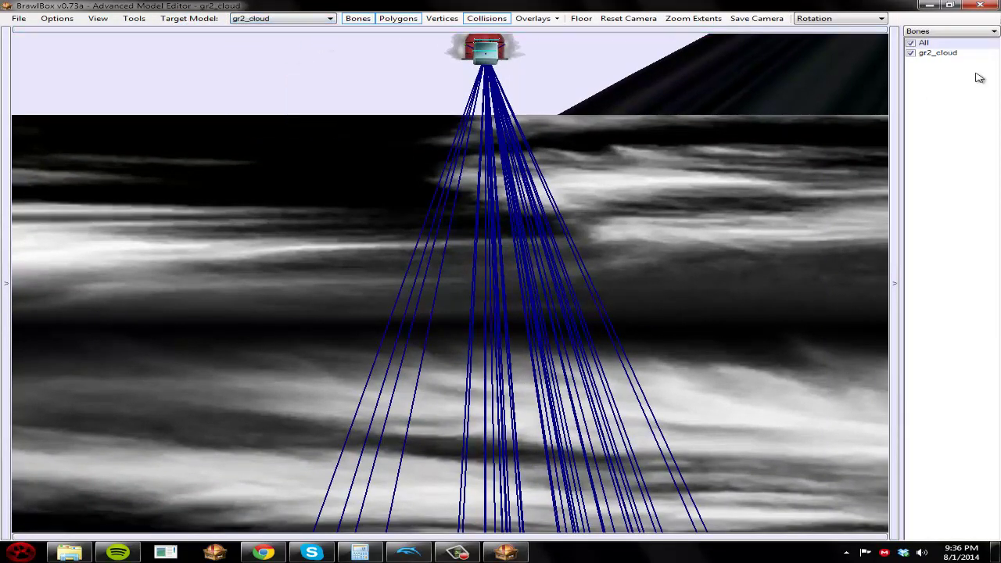
click(947, 54)
click(691, 18)
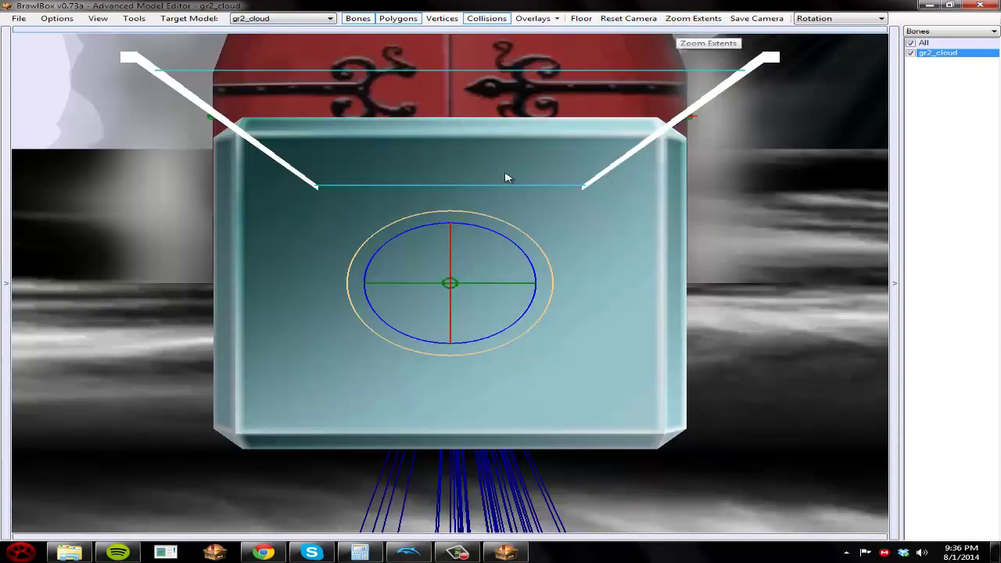
Inspect gr2_StepCollapse framed on its StepCollapse bones around the platforms, then close the preview
click(271, 19)
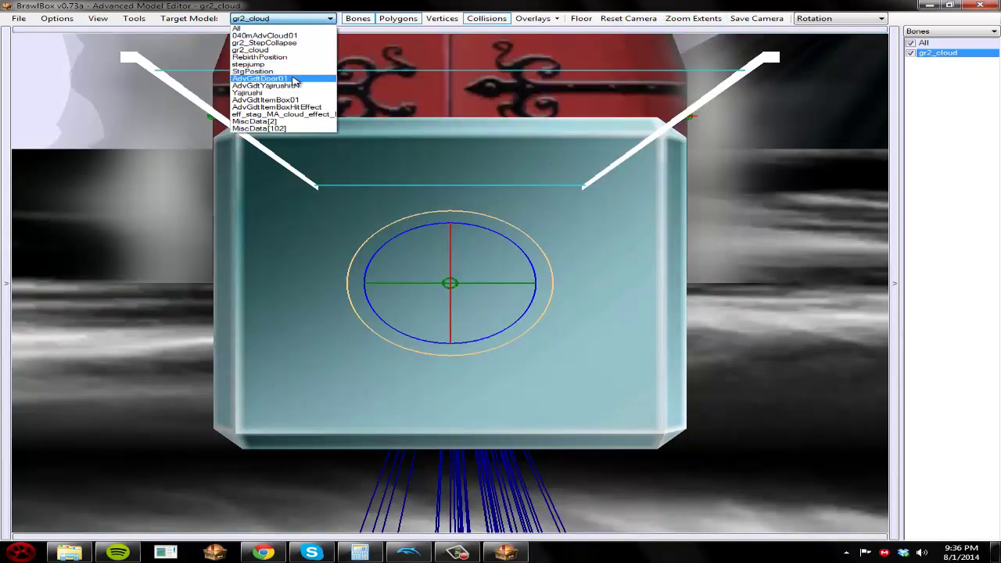
click(283, 43)
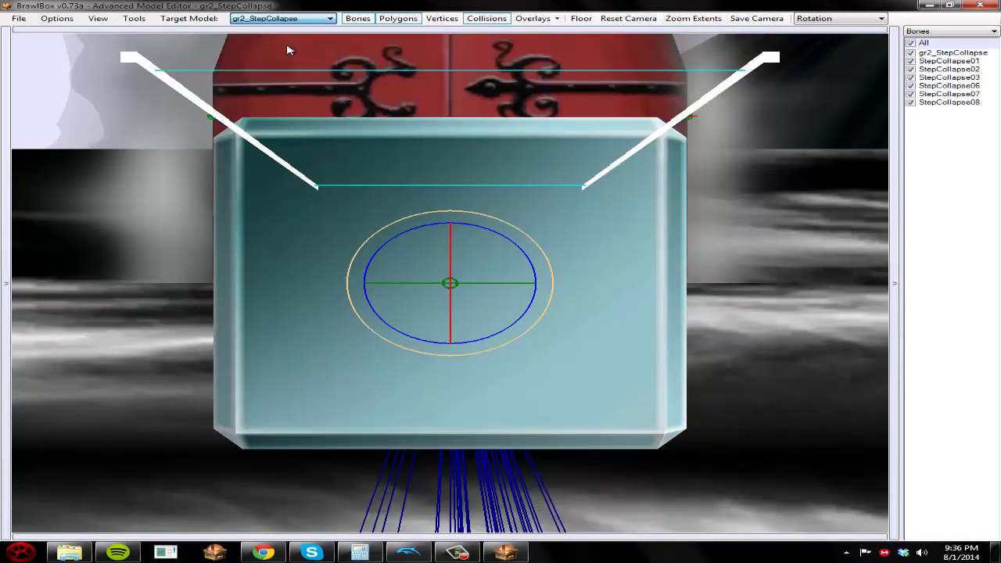
click(949, 61)
click(949, 103)
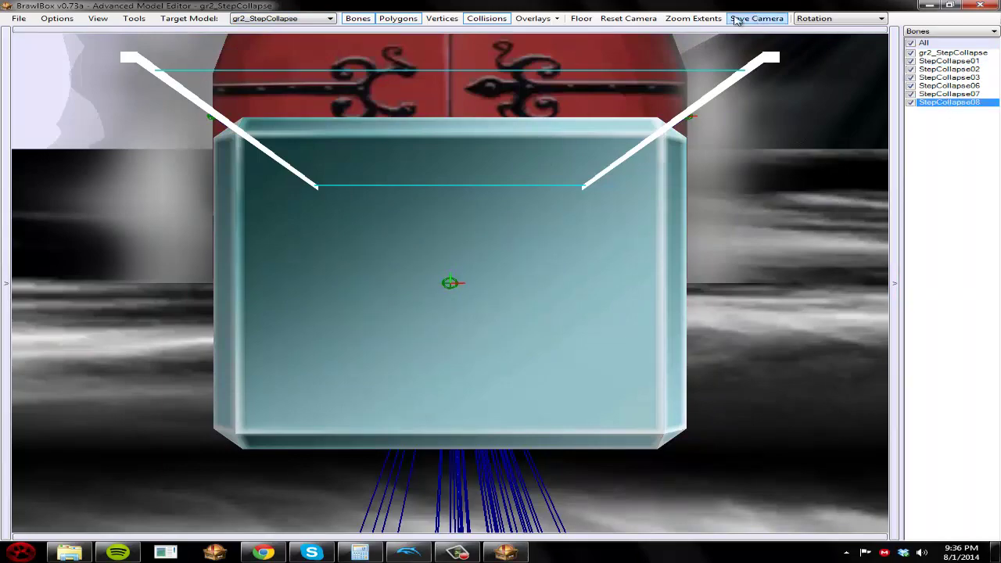
click(685, 18)
scroll(584, 210, down, 6)
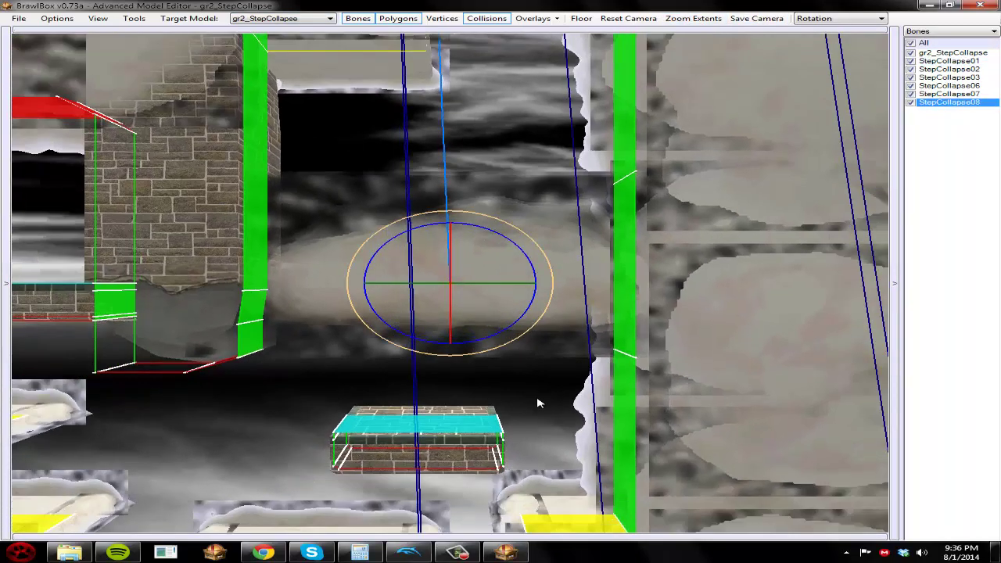
right_drag(538, 403, 627, 201)
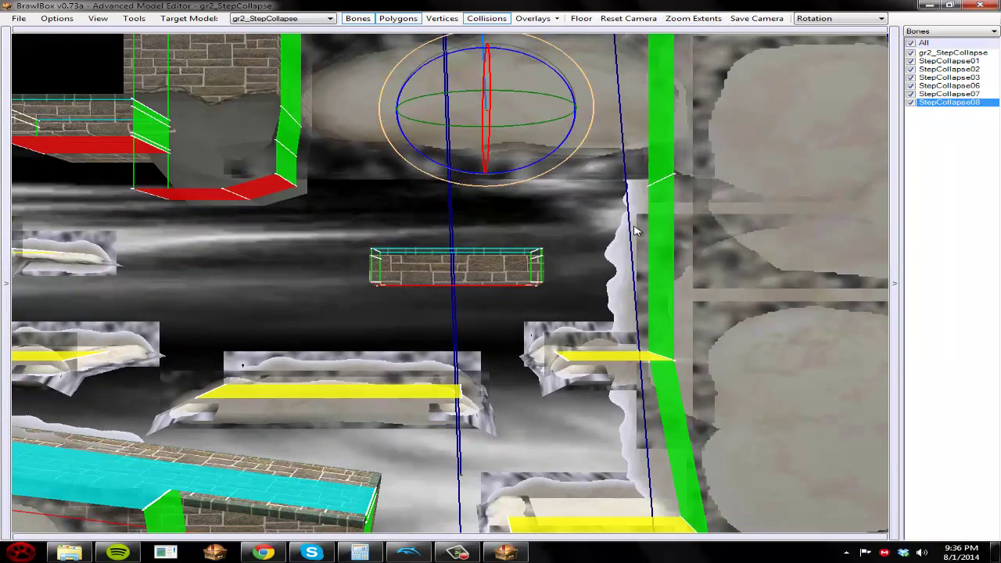
drag(568, 307, 201, 320)
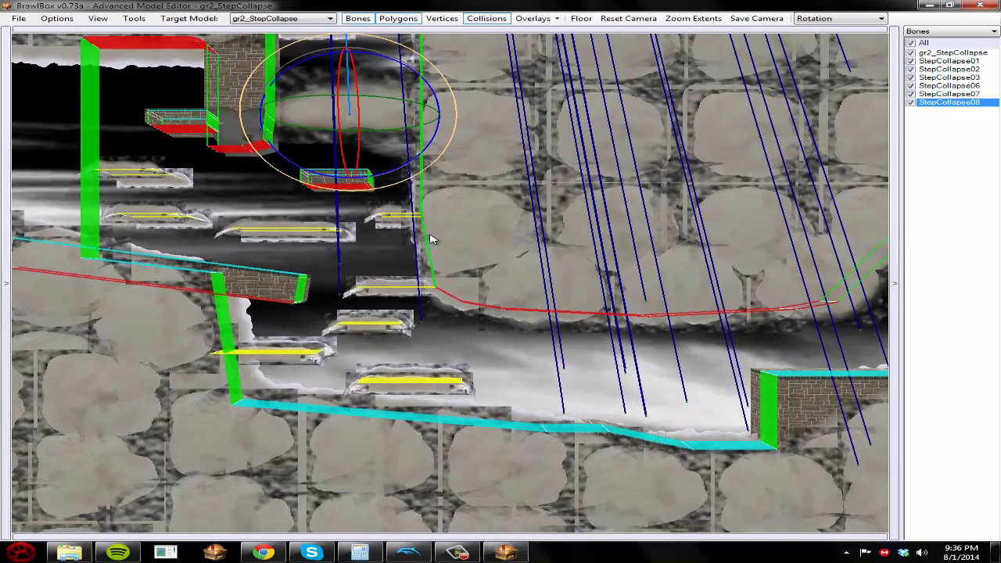
drag(733, 286, 335, 242)
key(alt+F4)
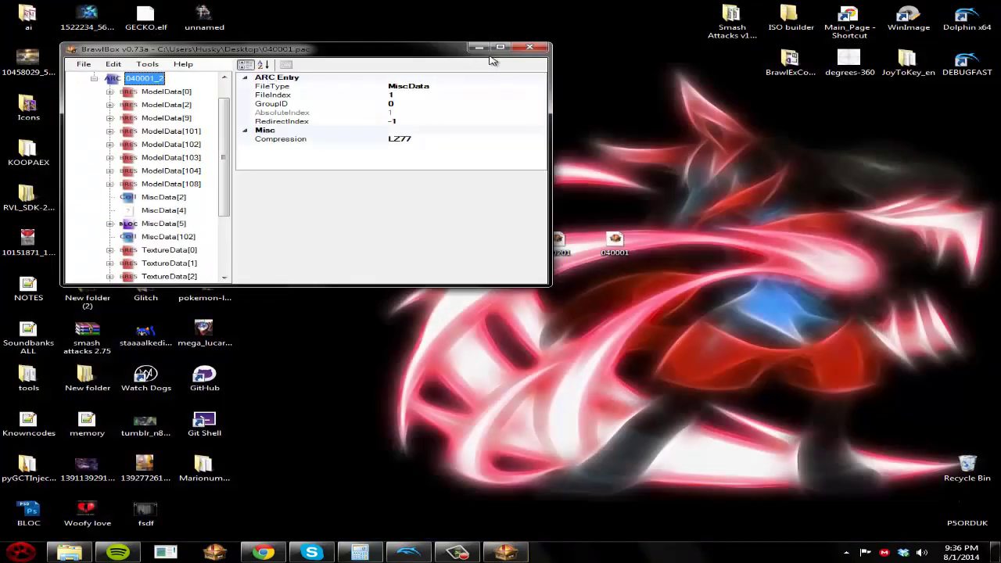
Open 040201.pac and preview all models in its 040201_2 archive, dismissing the load error
double_click(558, 239)
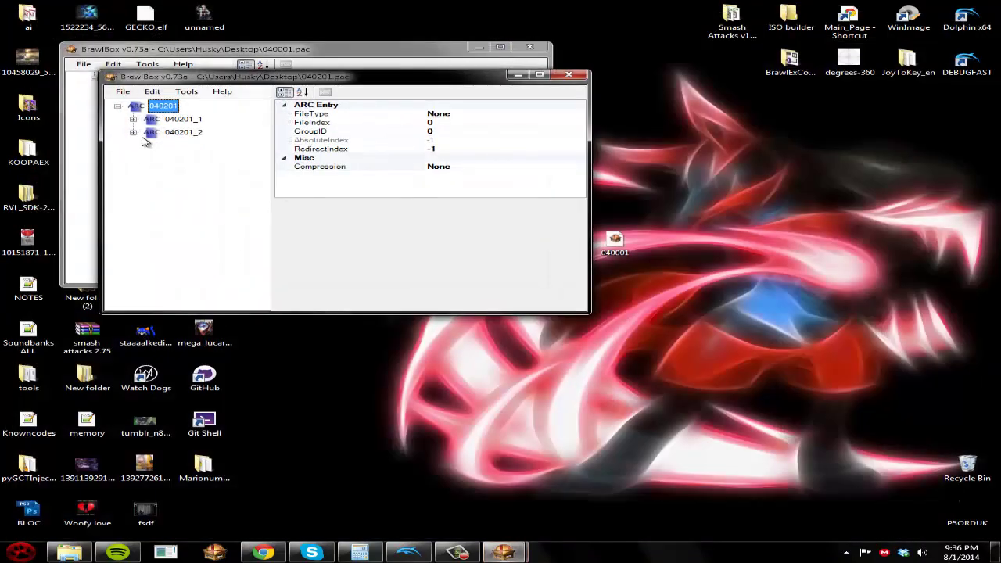
click(134, 133)
double_click(205, 80)
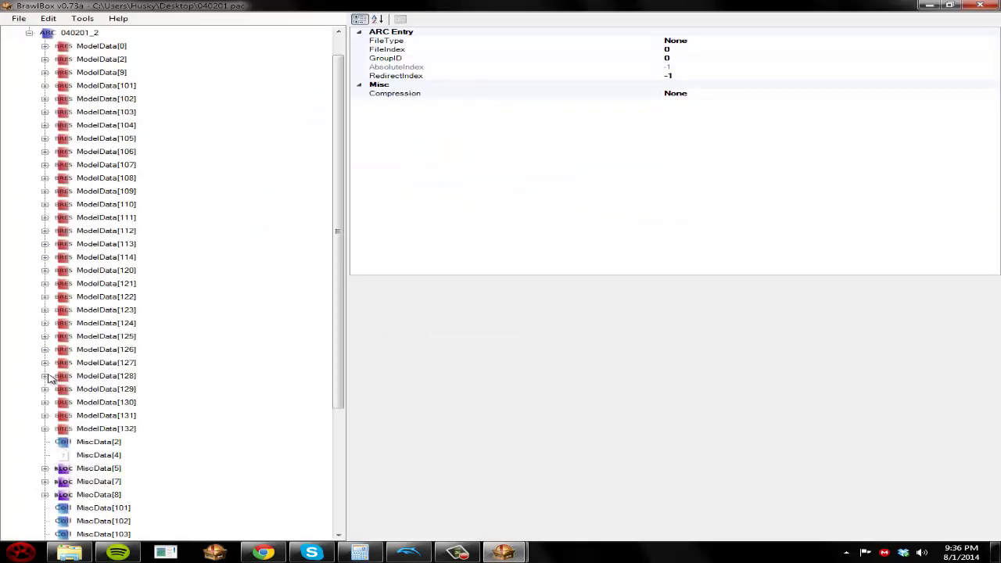
right_click(84, 33)
click(280, 78)
click(646, 317)
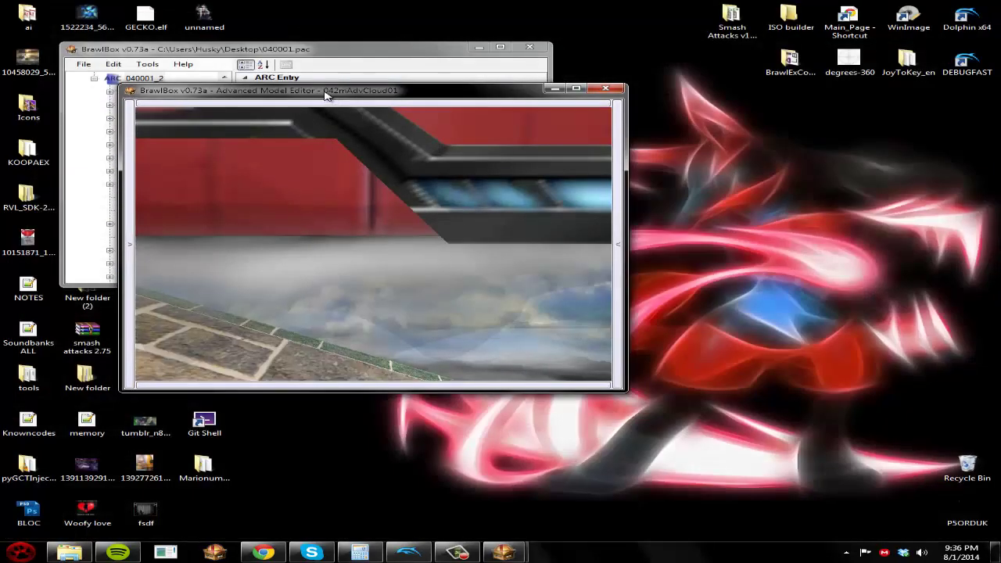
double_click(326, 93)
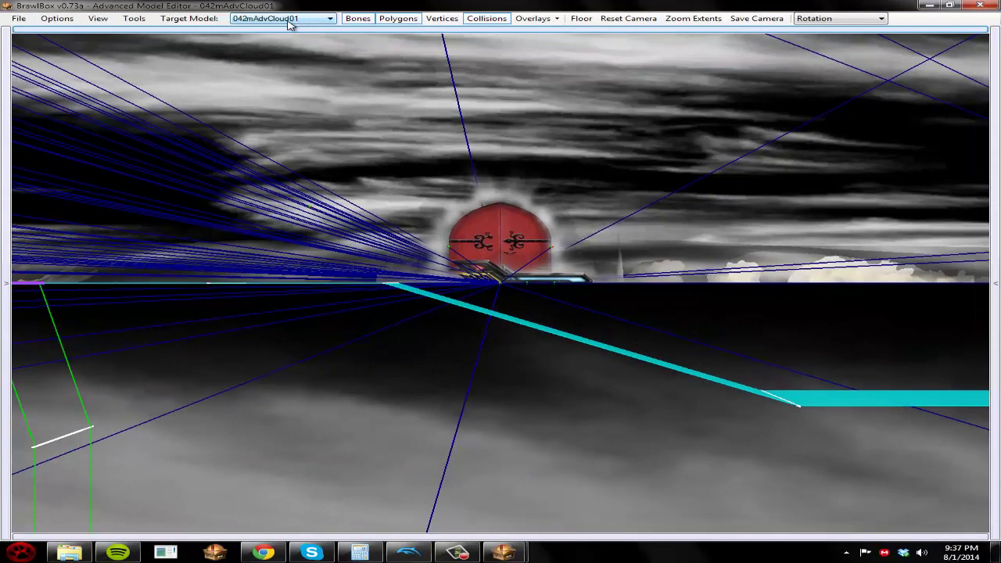
Switch the preview to StepPassOnesideMove and frame the windmill on its first bone
click(305, 17)
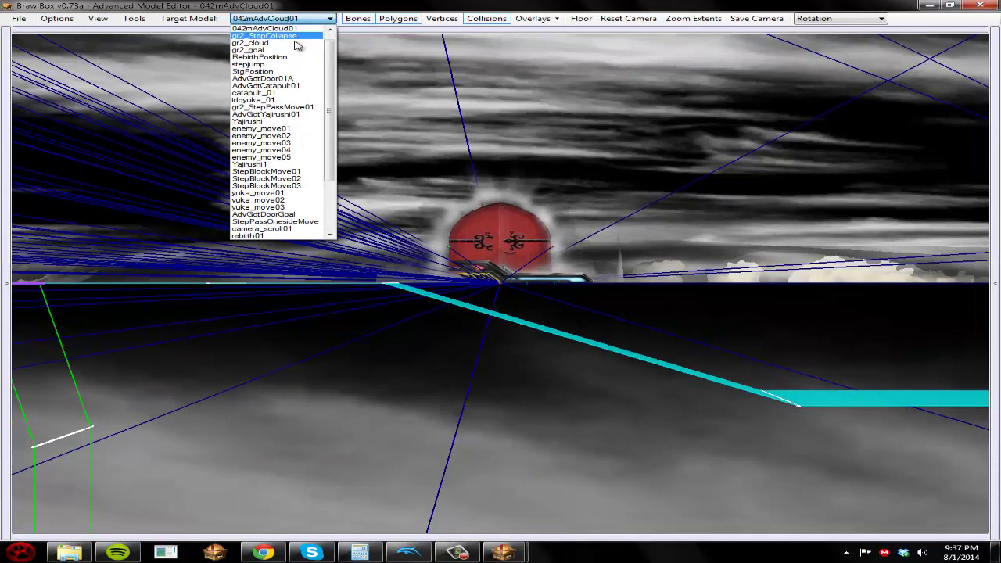
click(306, 222)
click(997, 117)
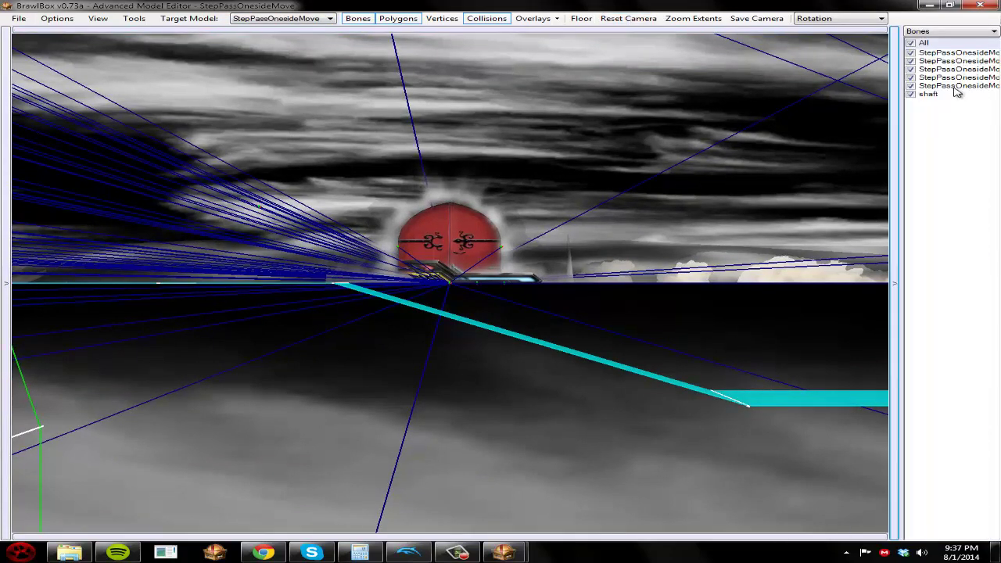
click(950, 52)
click(691, 18)
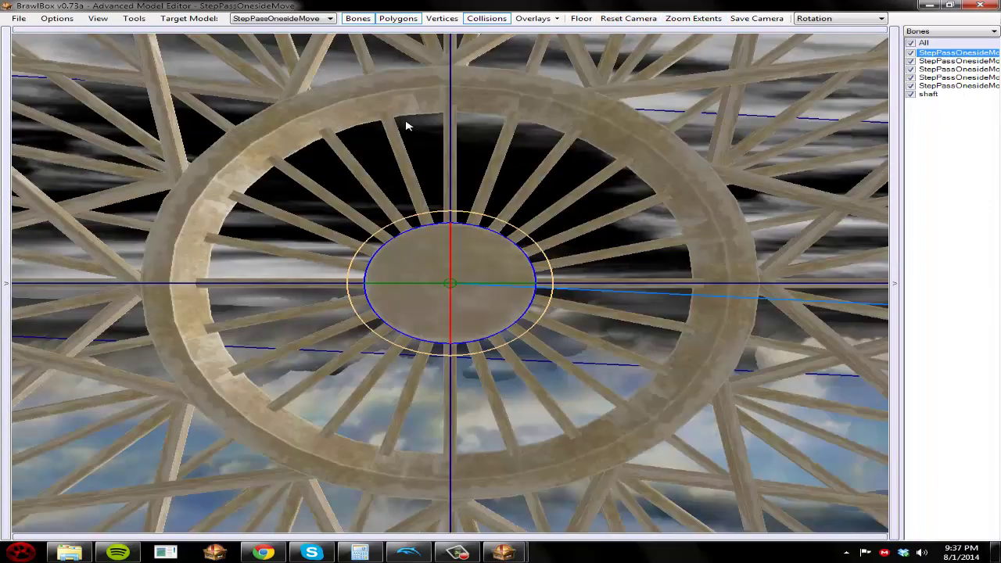
scroll(418, 129, down, 10)
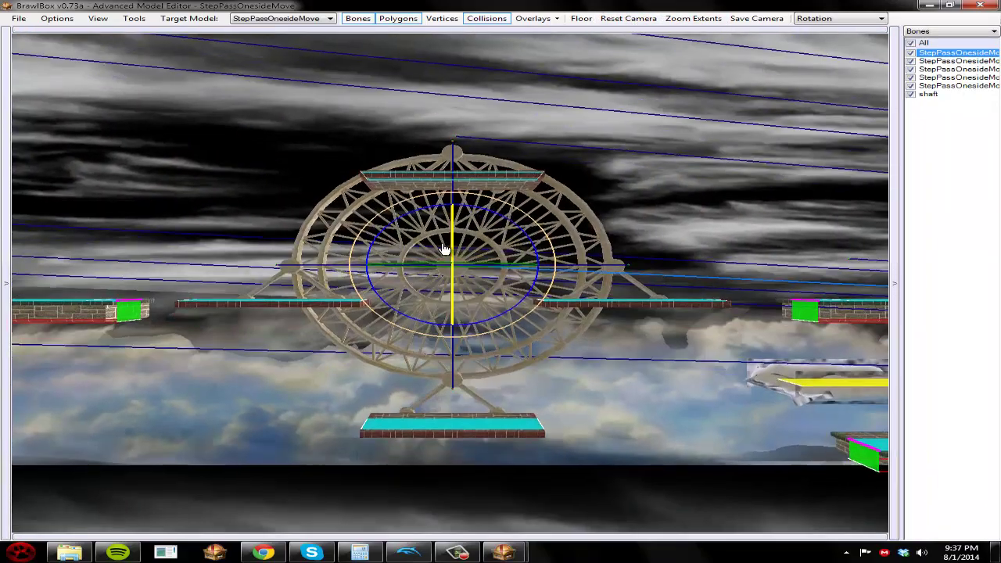
Play the StepPassOnesideMove rotation animation, stop it at frame 445, and close the preview
click(6, 283)
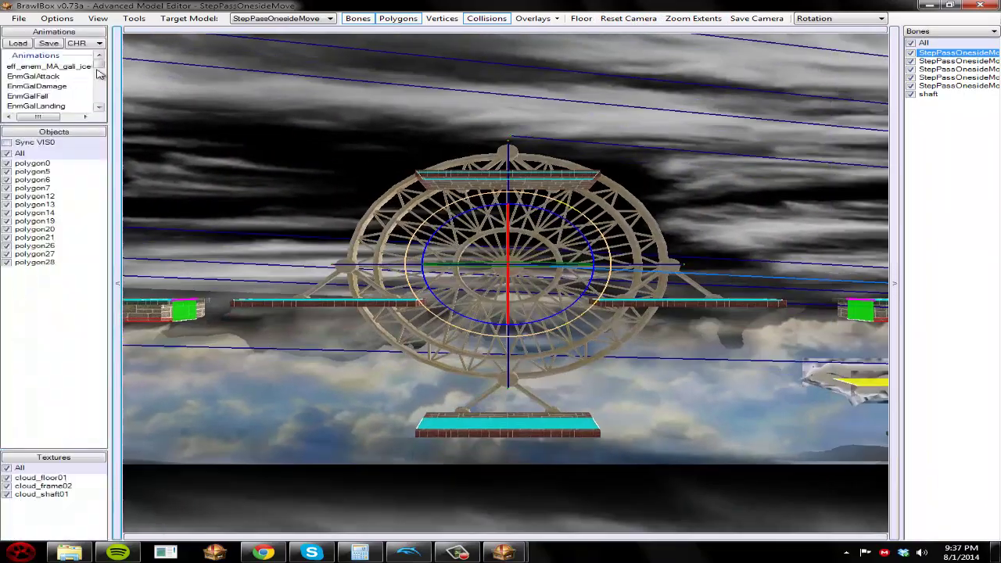
click(100, 72)
drag(100, 72, 108, 89)
click(53, 131)
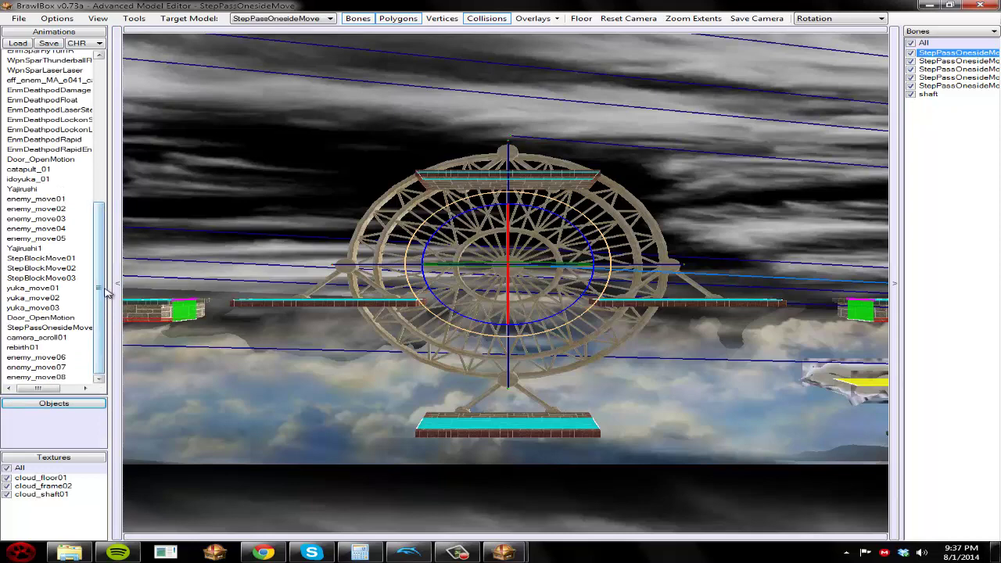
click(68, 329)
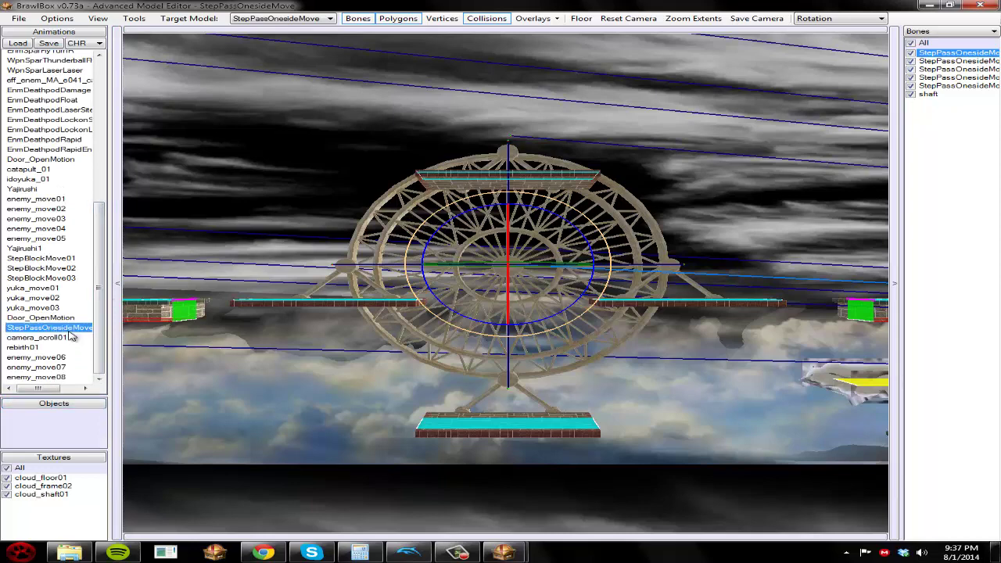
click(580, 536)
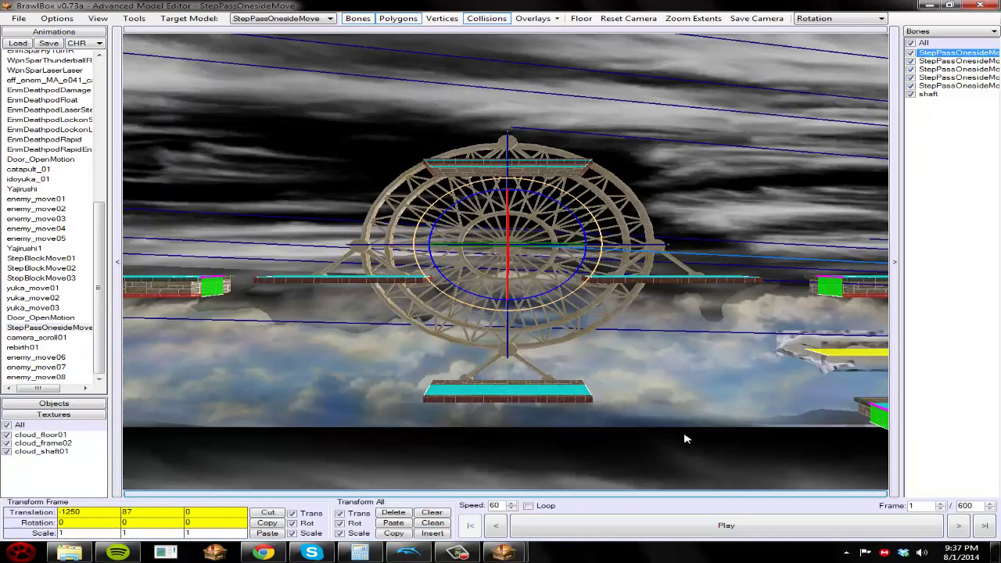
click(656, 527)
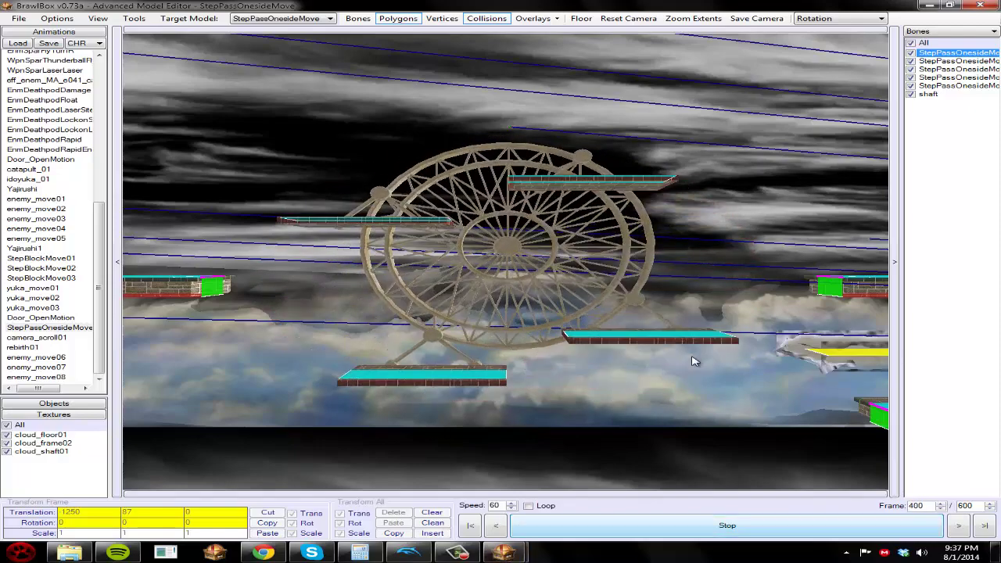
click(727, 526)
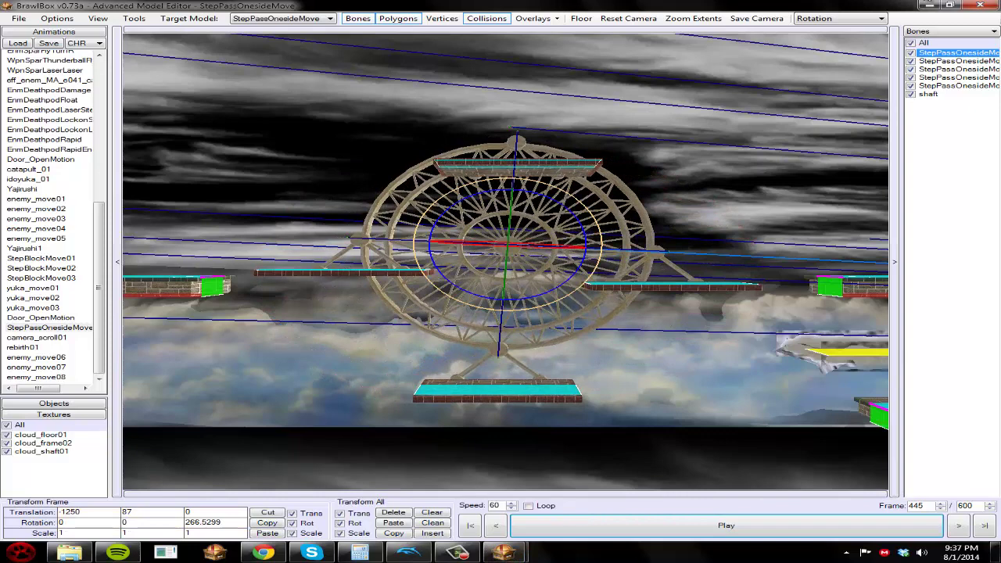
click(979, 4)
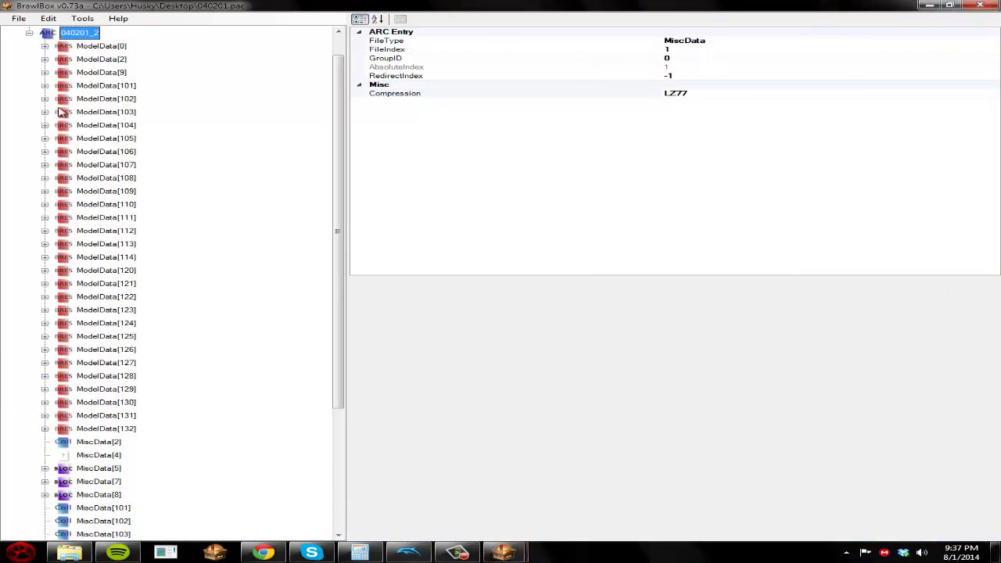
Check MiscData[5]'s Movable Grounds entry and preview its gr2_StepPassMove01 model in ModelData[106]
click(45, 469)
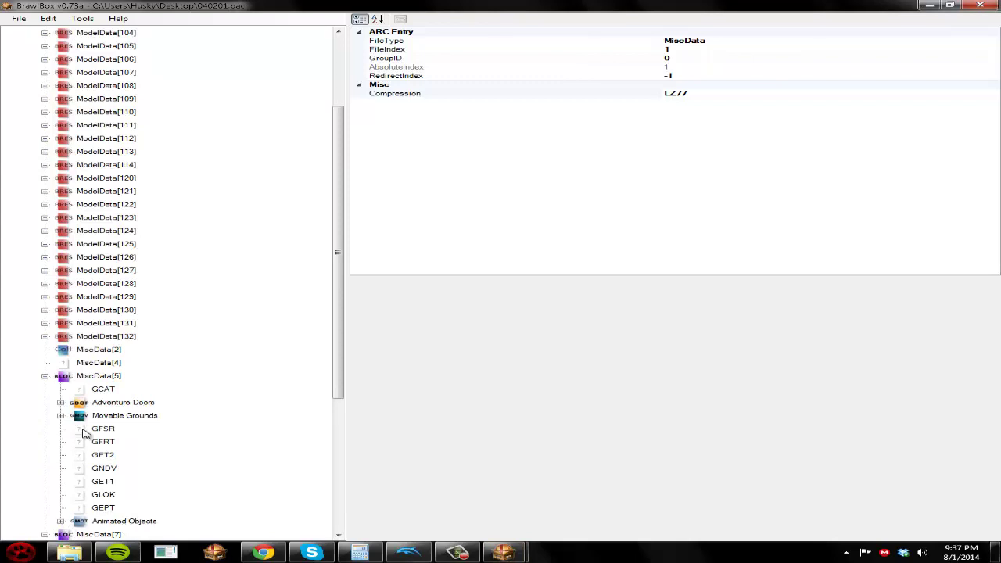
click(60, 415)
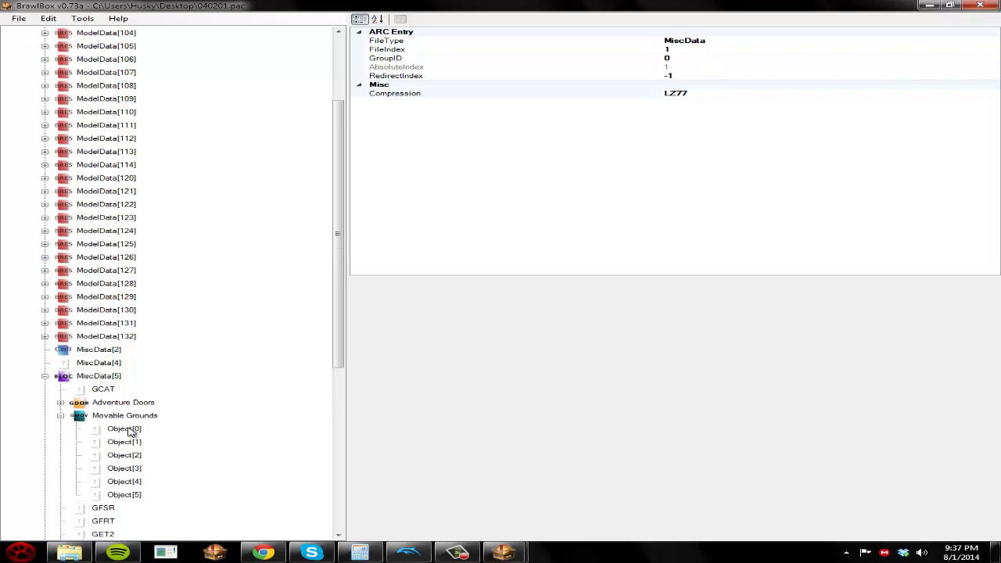
click(132, 430)
scroll(133, 395, up, 3)
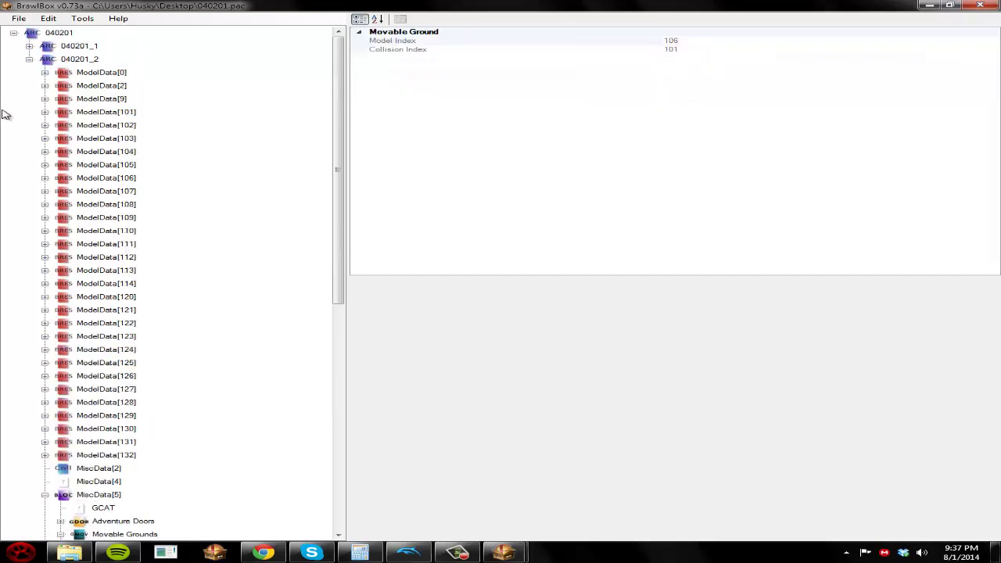
click(44, 179)
click(63, 192)
click(122, 206)
right_drag(788, 453, 507, 443)
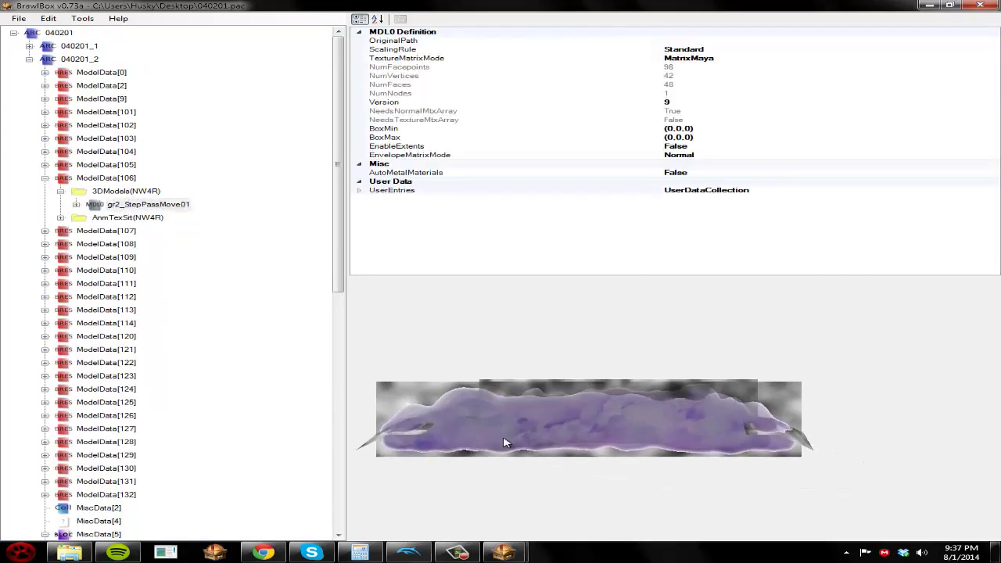
click(44, 177)
scroll(94, 233, down, 4)
scroll(94, 232, down, 5)
scroll(70, 250, up, 1)
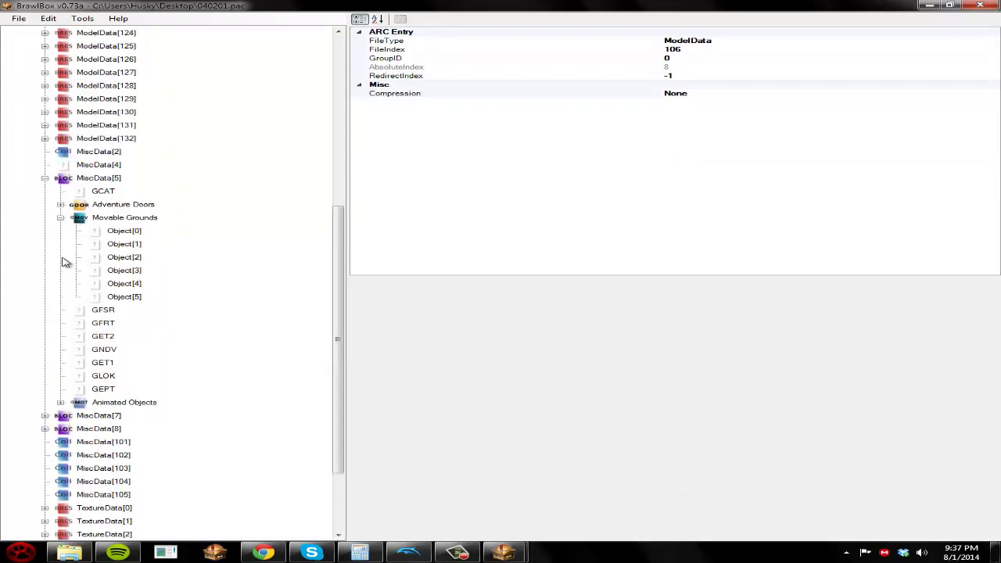
click(61, 217)
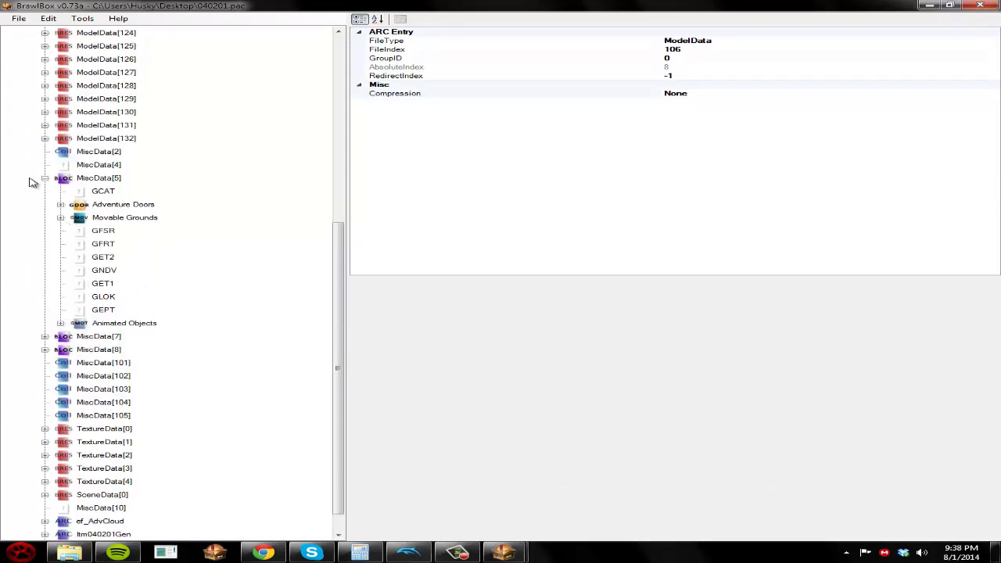
Inspect the enemy_move06 animation data inside ModelData[130]
click(64, 112)
click(45, 112)
click(61, 138)
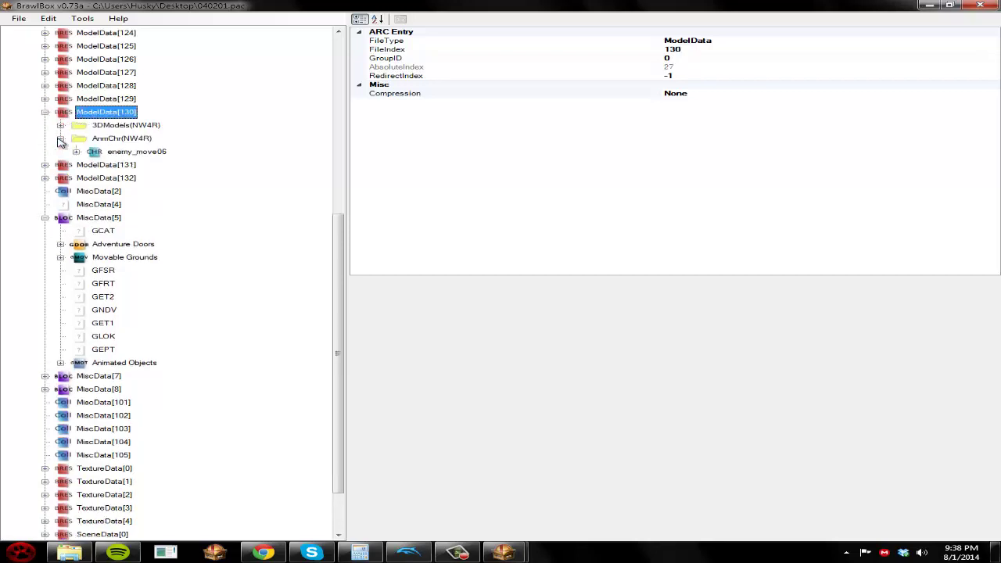
click(125, 151)
click(44, 113)
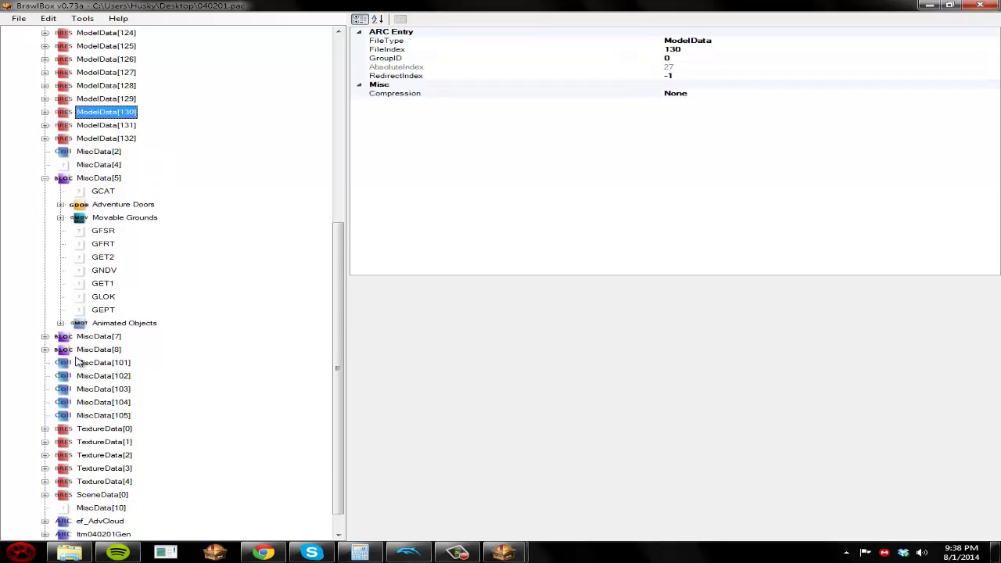
Confirm Animated Objects' Object[0] uses Model Index 127 and preview ModelData[127]'s StepPassOnesideMove
click(61, 323)
click(110, 322)
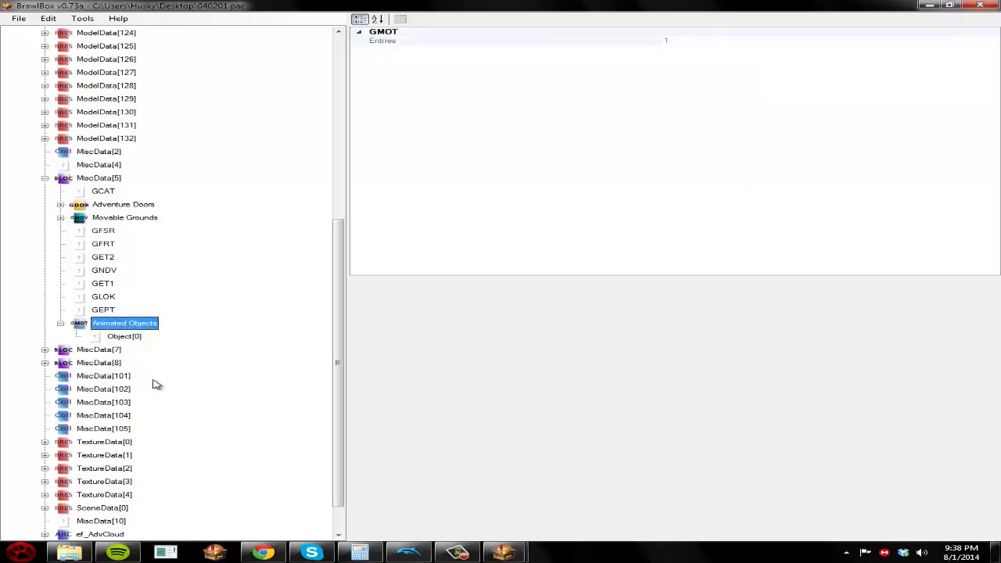
click(127, 337)
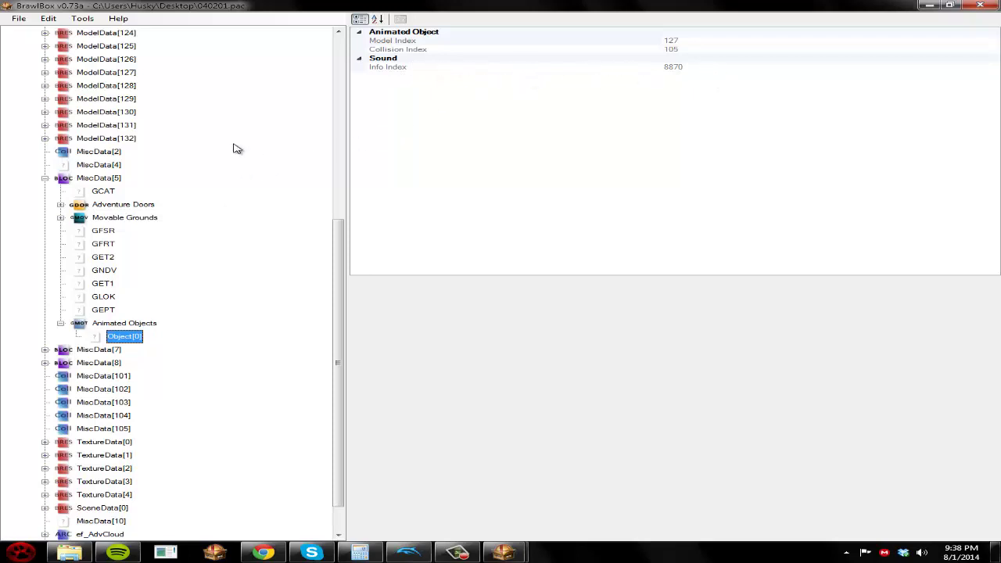
click(407, 42)
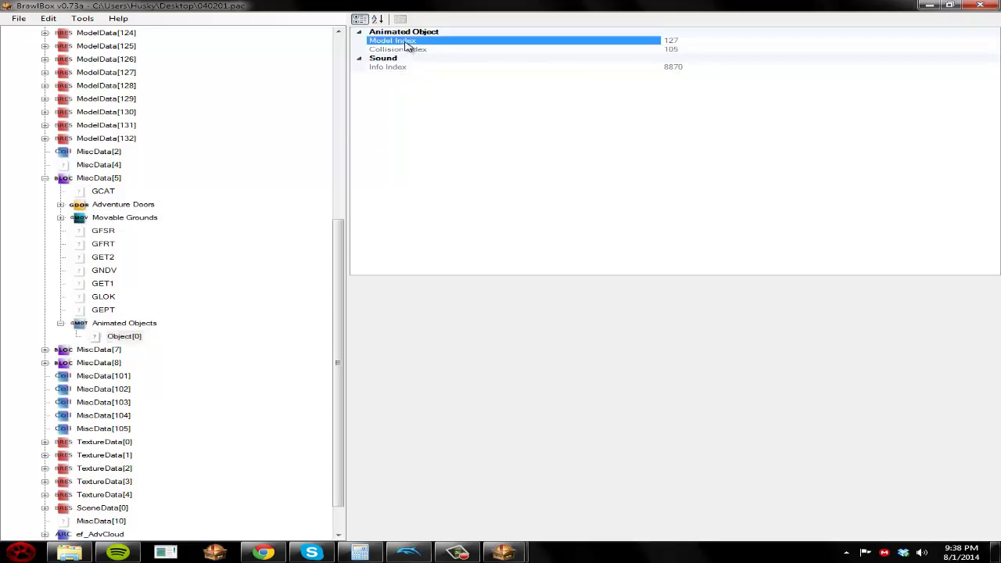
click(44, 72)
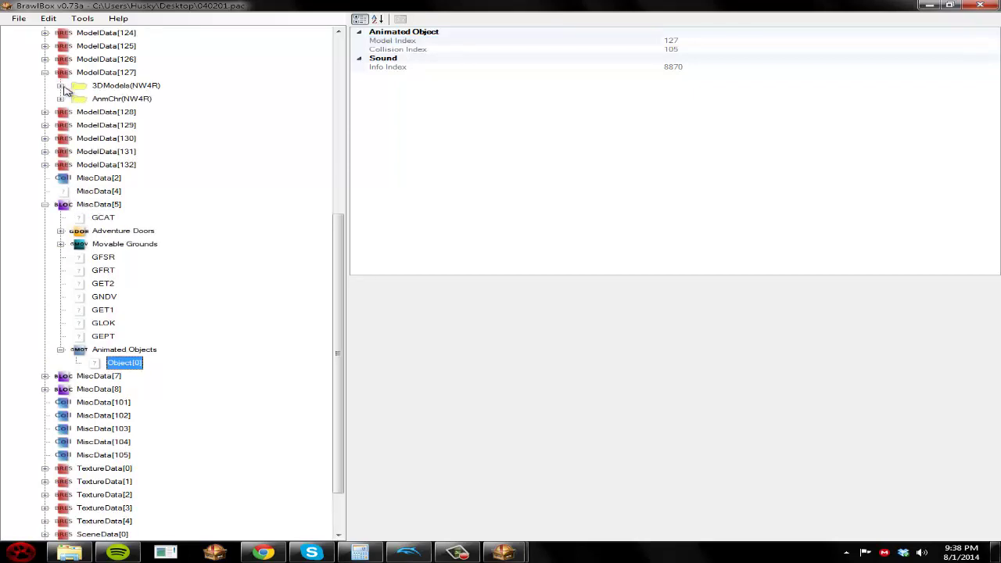
click(60, 85)
click(148, 99)
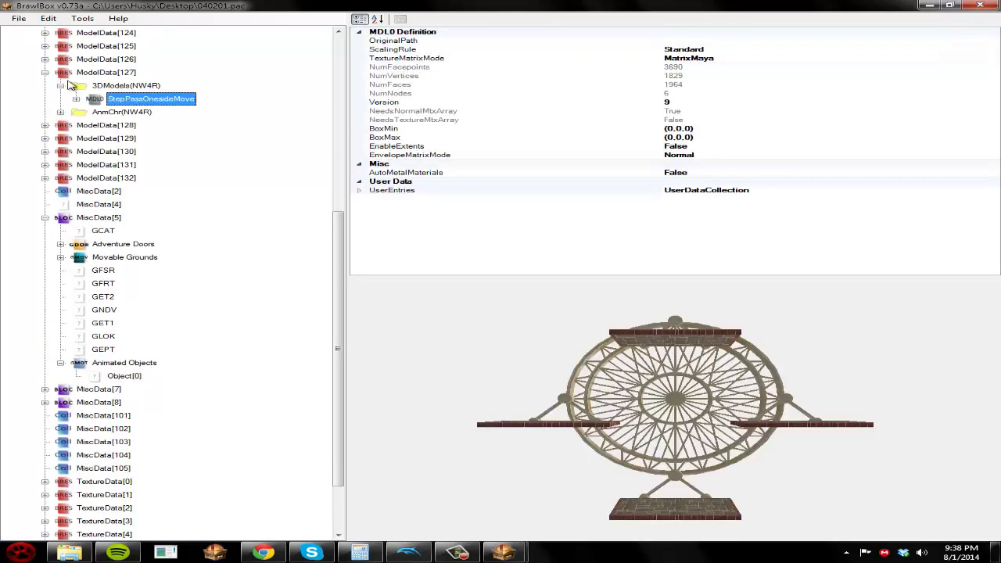
Export the ModelData[127] archive to a file
click(44, 72)
right_click(103, 73)
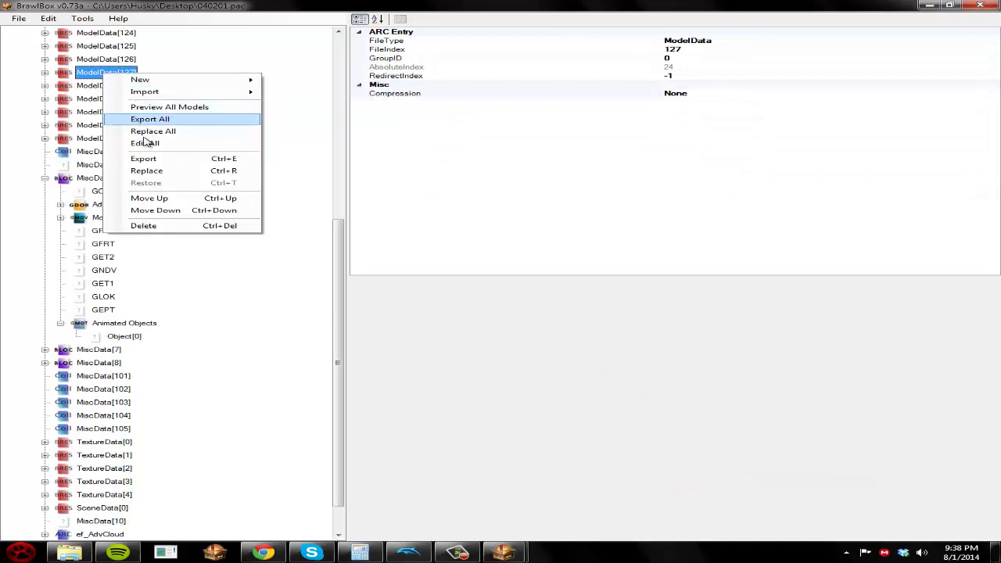
click(163, 160)
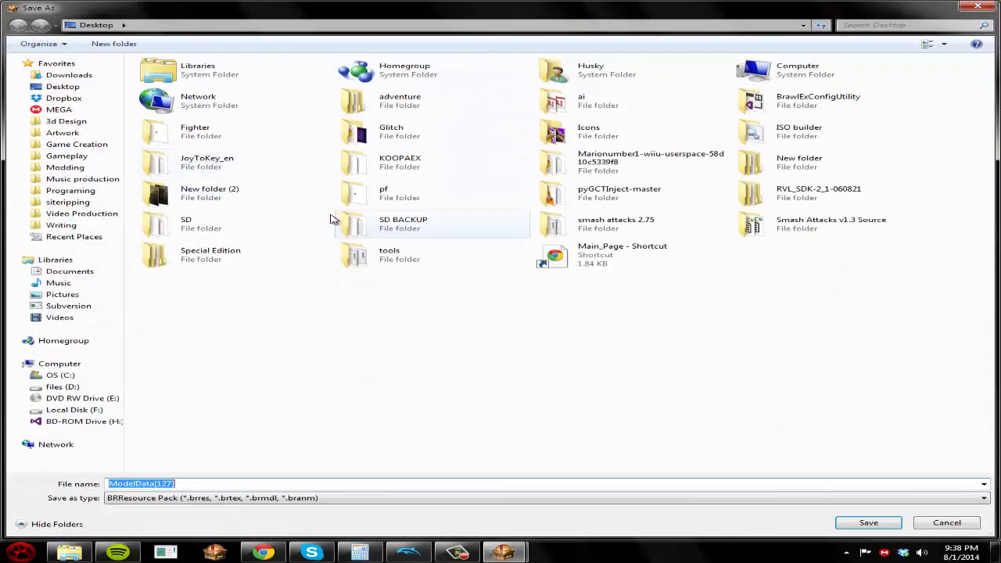
key(Return)
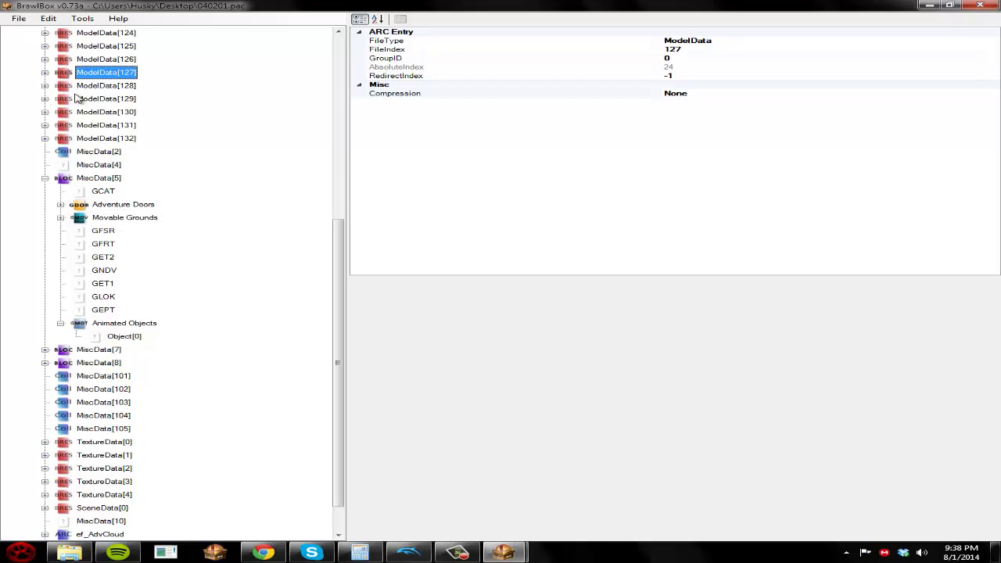
Export the Windmill's collision data, MiscData[105], to a file
click(124, 338)
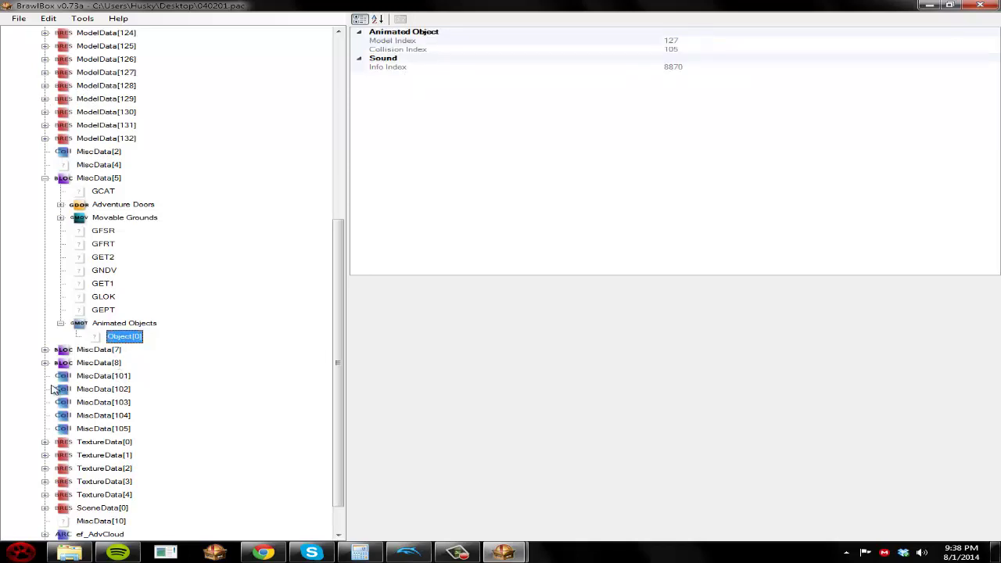
right_click(111, 430)
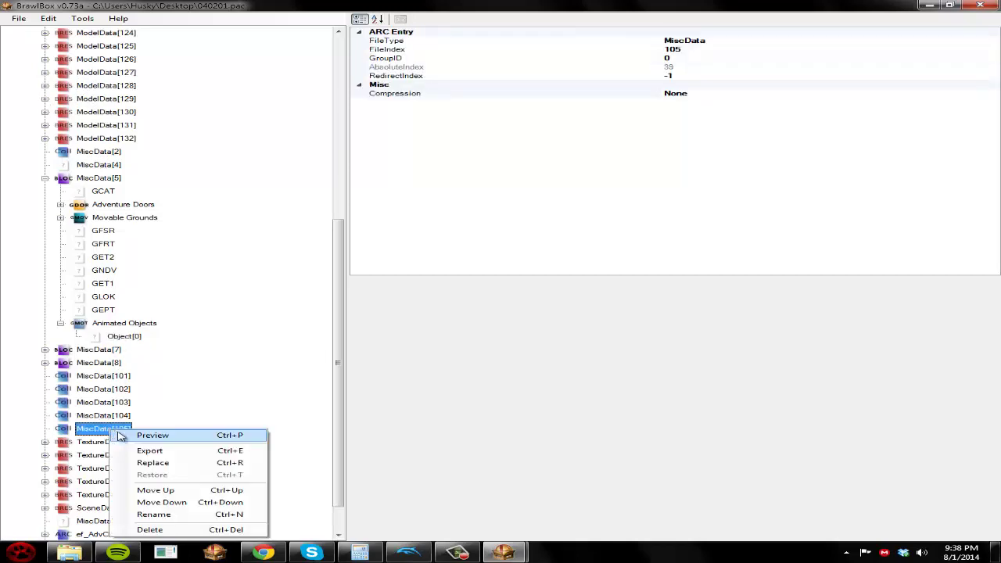
click(149, 450)
key(Escape)
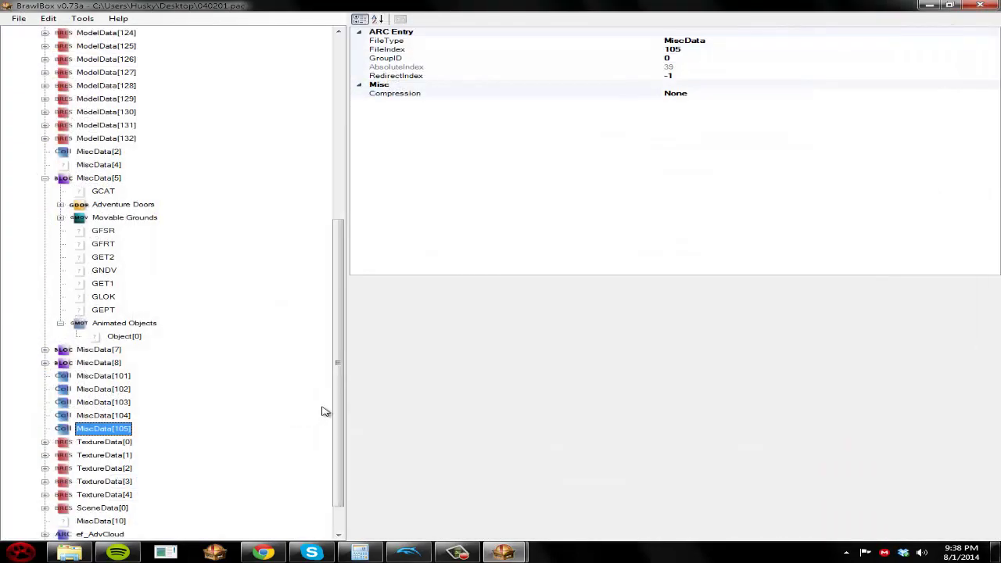
Expand TextureData[0] to list the stage's textures
scroll(196, 364, down, 1)
click(45, 402)
click(60, 415)
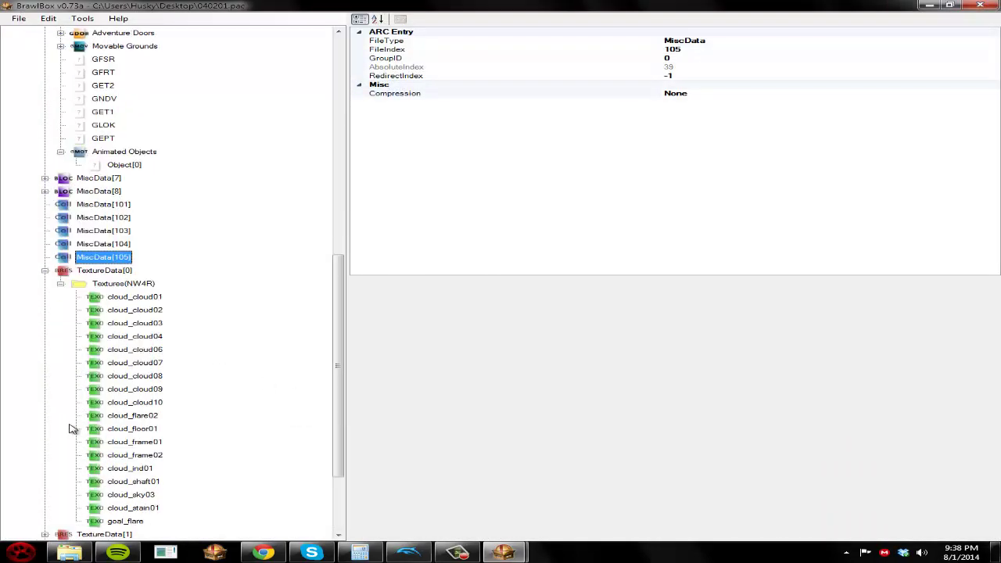
scroll(118, 313, up, 5)
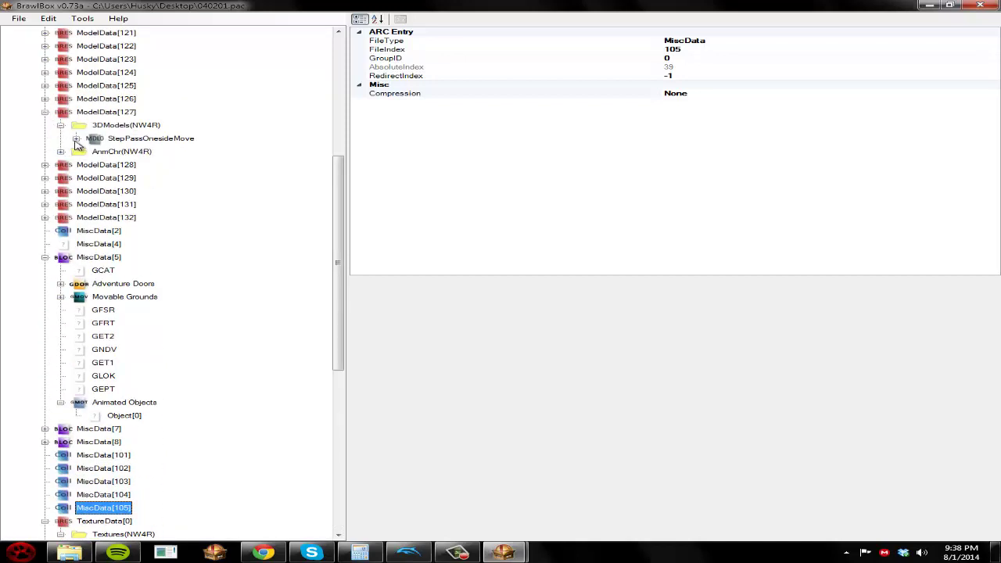
List StepPassOnesideMove's textures (cloud_floor01, cloud_frame02, cloud_shaft01) and scroll to TextureData[0]
click(76, 138)
click(91, 139)
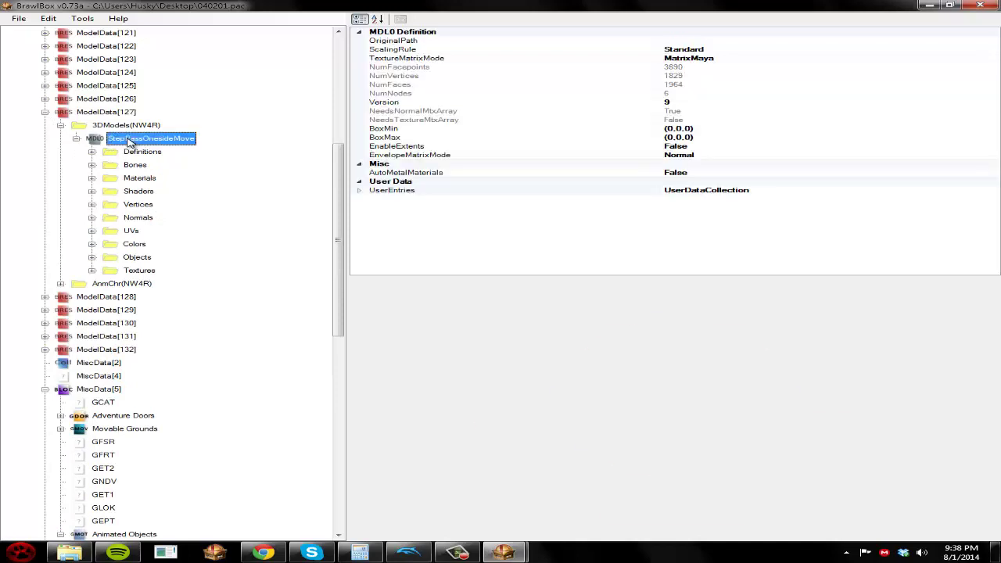
click(91, 271)
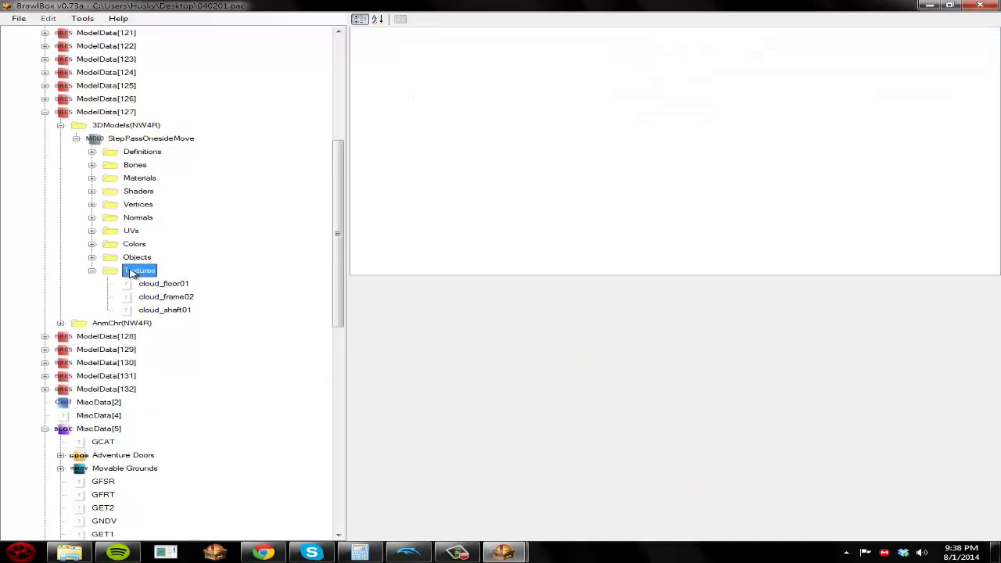
click(160, 283)
scroll(181, 344, down, 5)
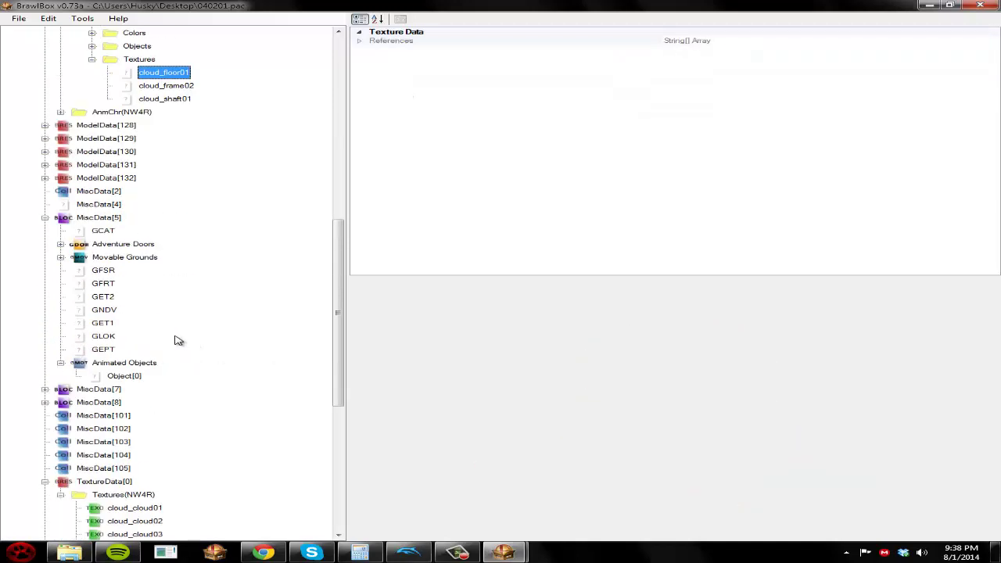
scroll(154, 336, down, 4)
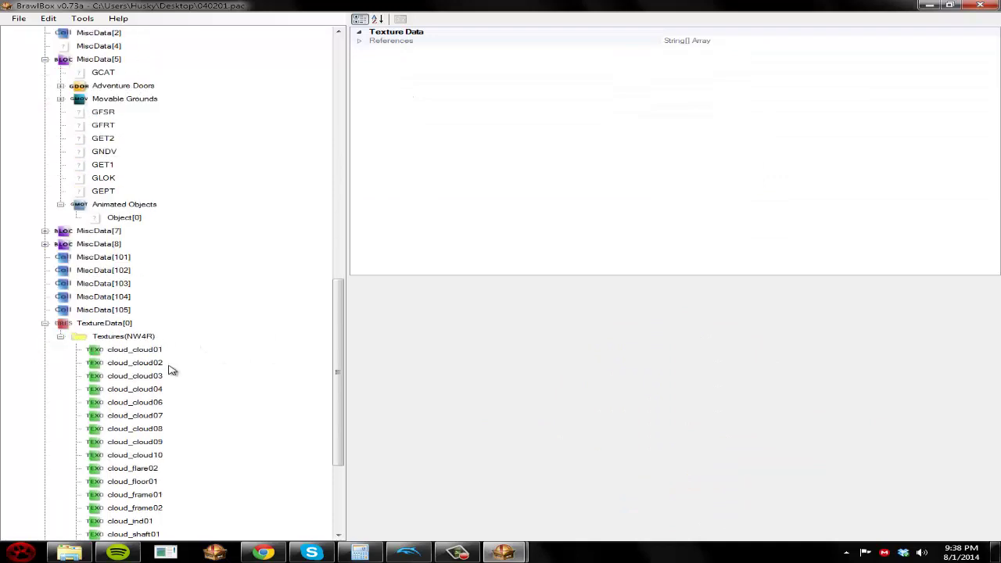
scroll(144, 353, up, 4)
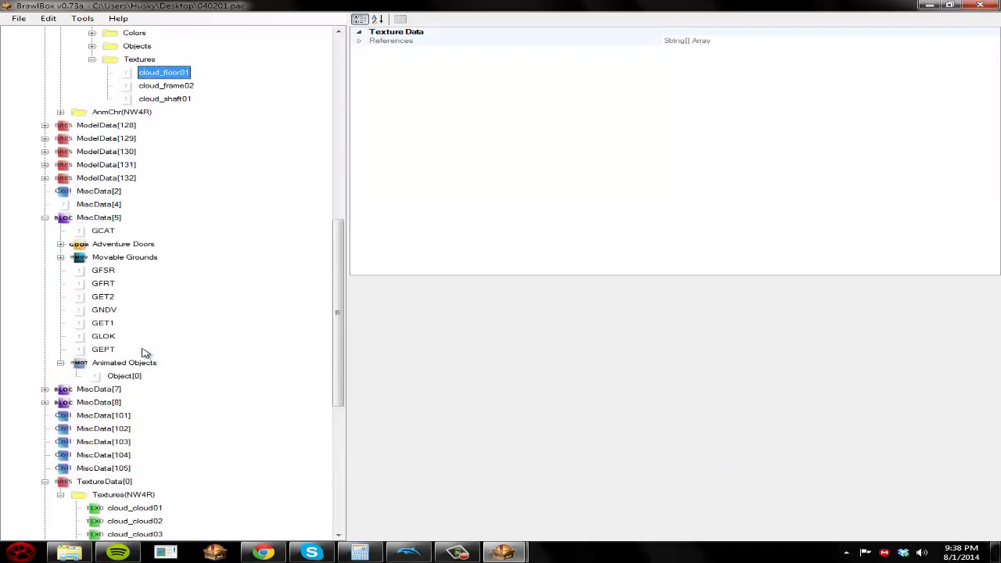
scroll(144, 353, down, 5)
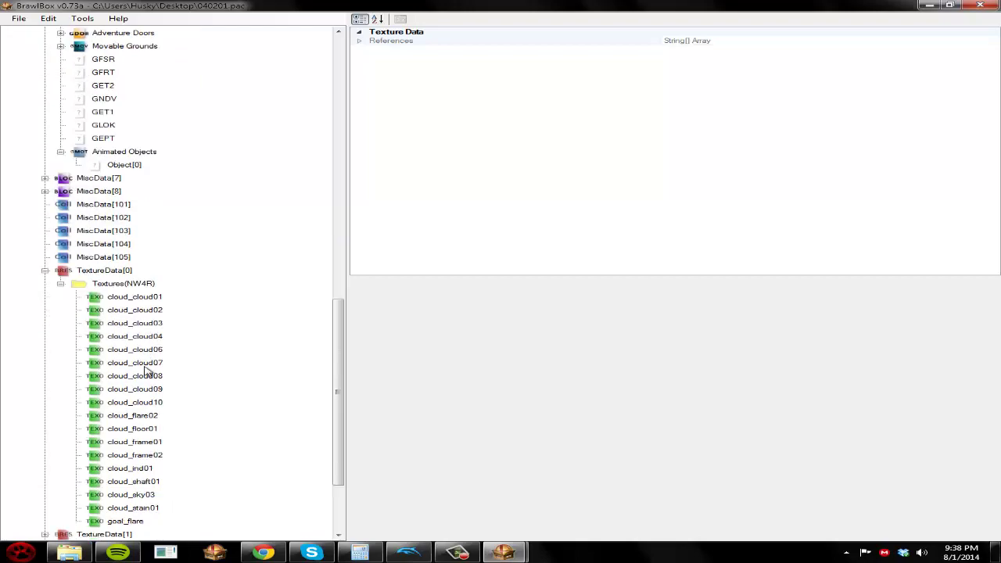
Export the cloud_floor01, cloud_frame02 and cloud_shaft01 textures as image files
right_click(139, 429)
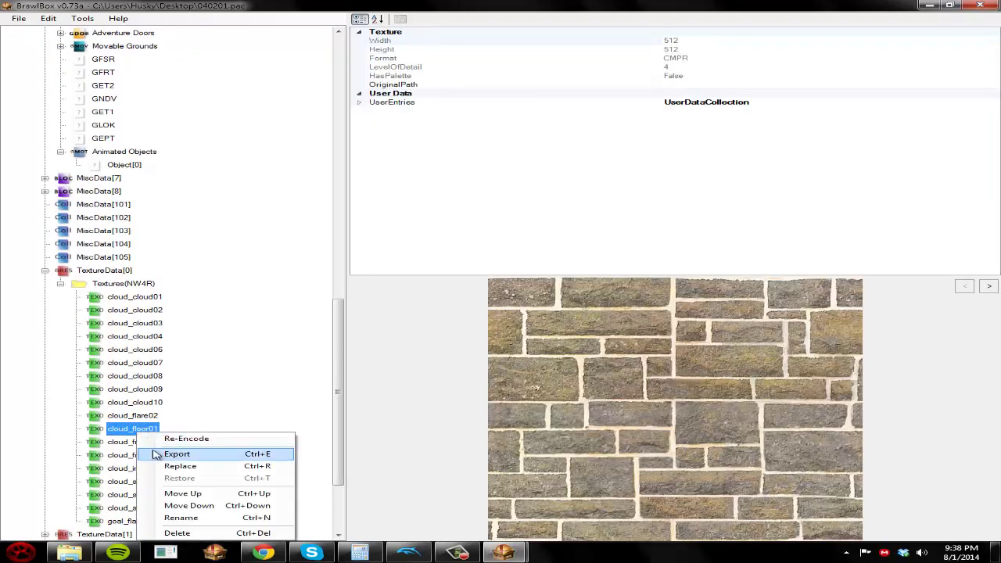
click(168, 454)
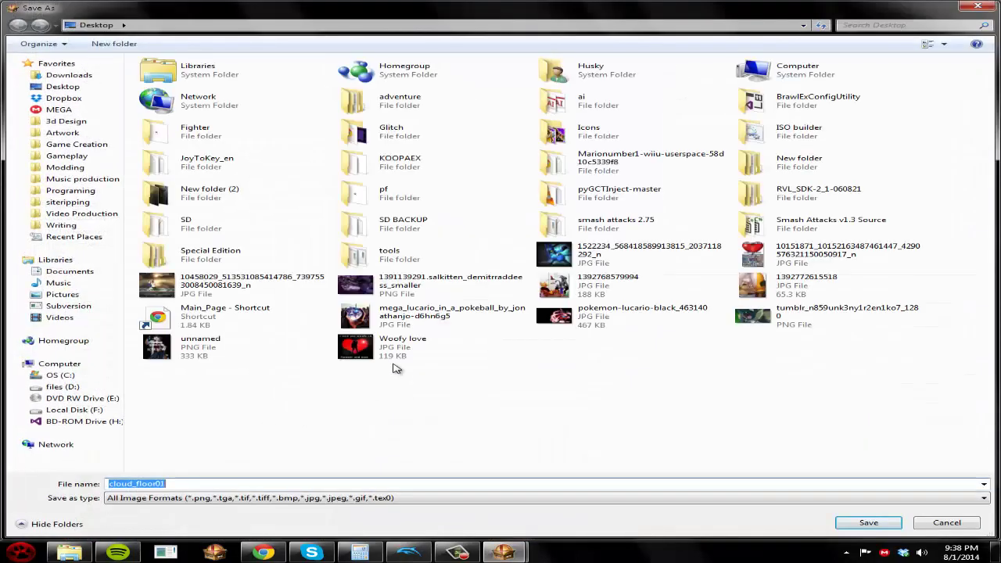
key(Return)
click(149, 443)
click(160, 456)
right_click(149, 455)
click(174, 453)
key(Return)
click(139, 481)
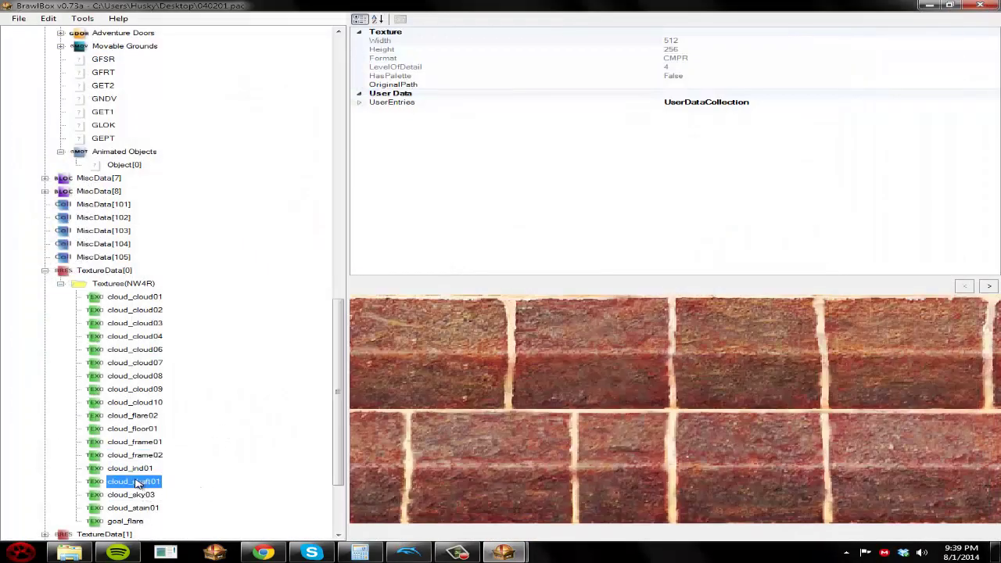
right_click(140, 482)
click(168, 455)
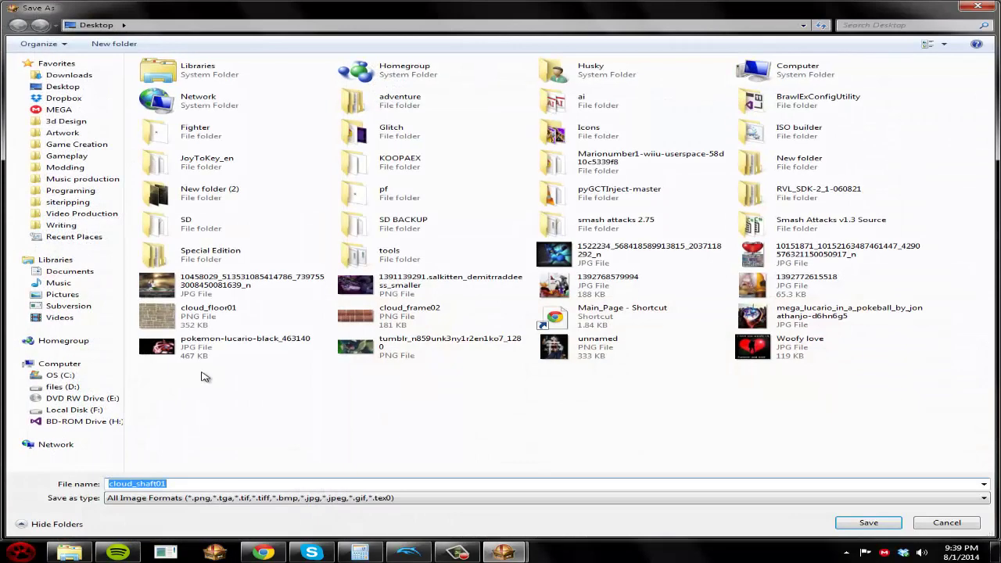
key(Return)
Keep 040201.pac open and export the Animated Objects data to the Desktop
key(alt+F4)
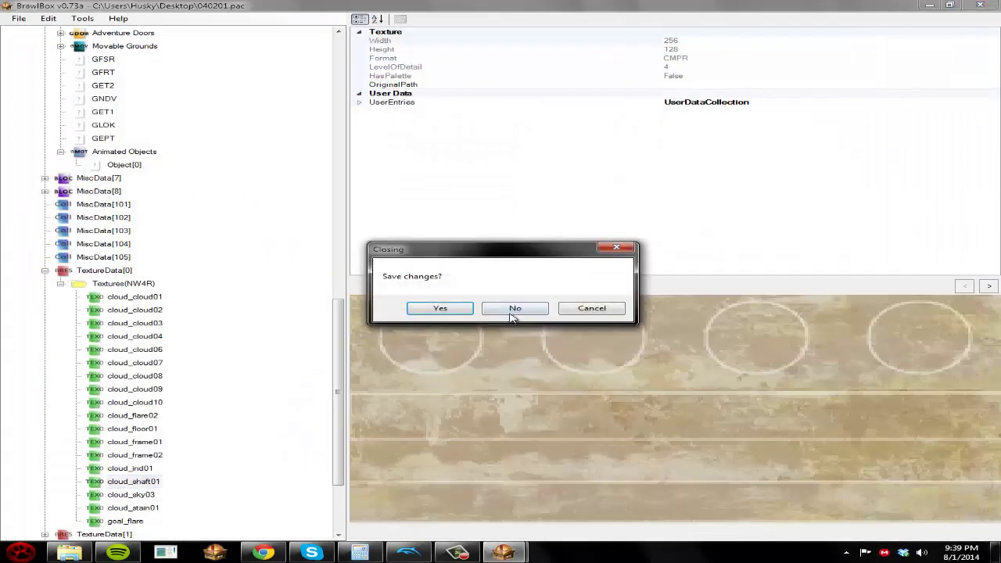
click(587, 311)
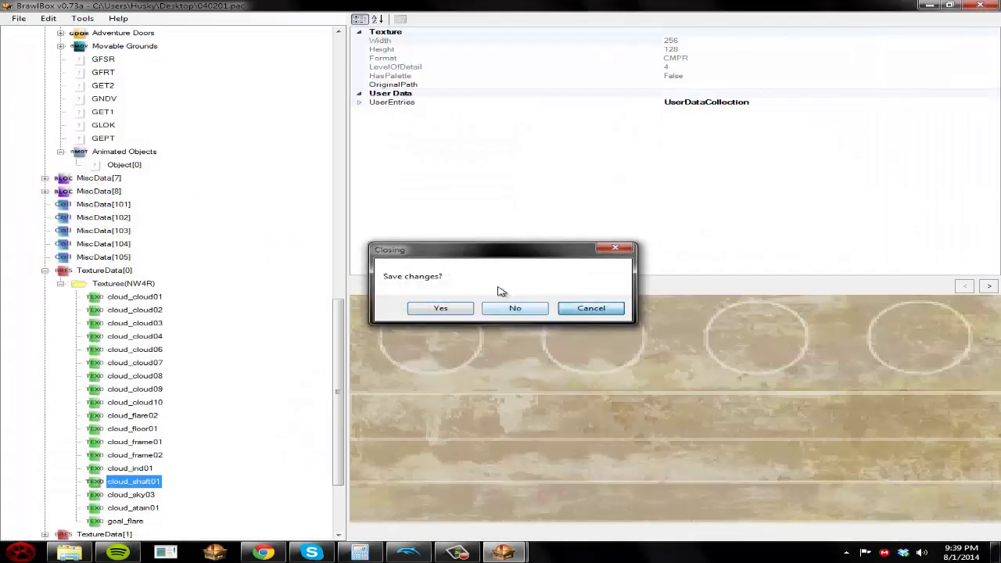
right_click(102, 153)
click(141, 161)
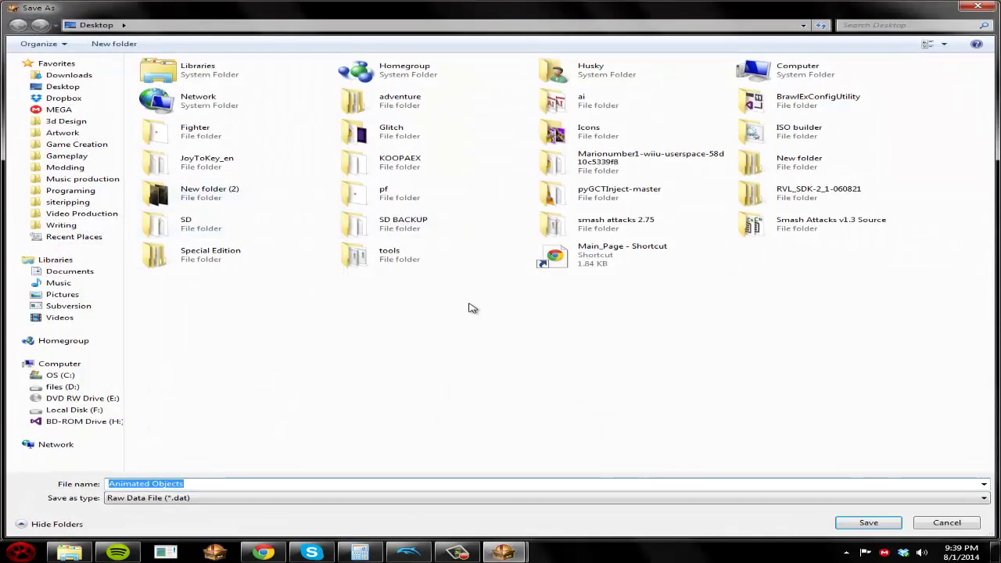
key(Return)
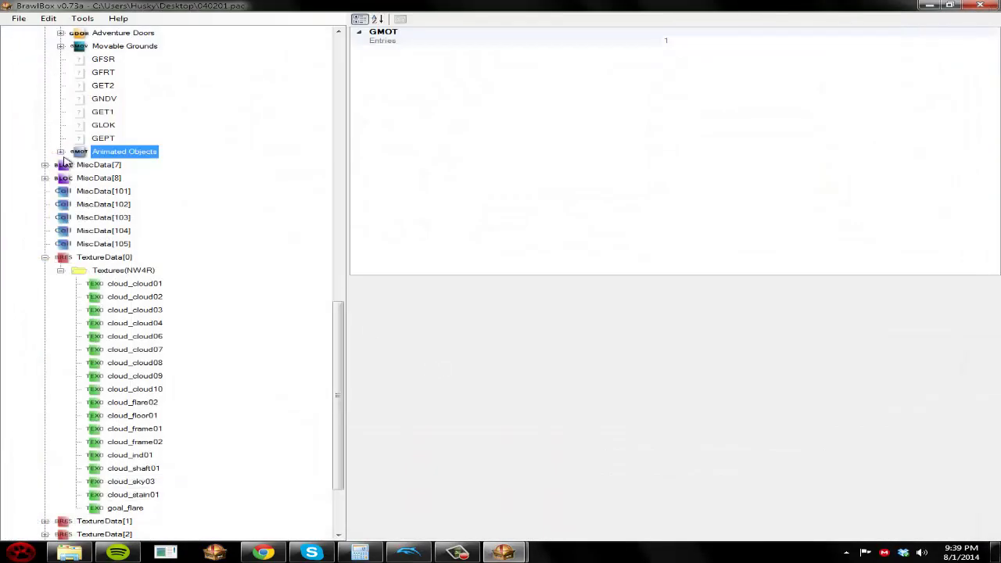
Select ModelData[127], then show MiscData[5] > Animated Objects > Object[0] with indexes 127 and 105
scroll(73, 175, up, 5)
click(47, 218)
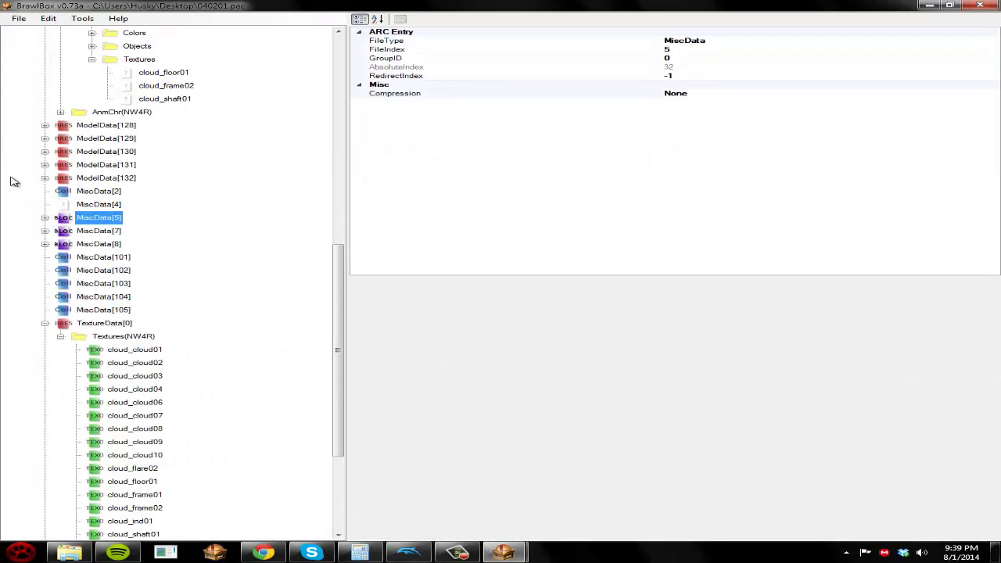
scroll(51, 180, up, 7)
click(45, 164)
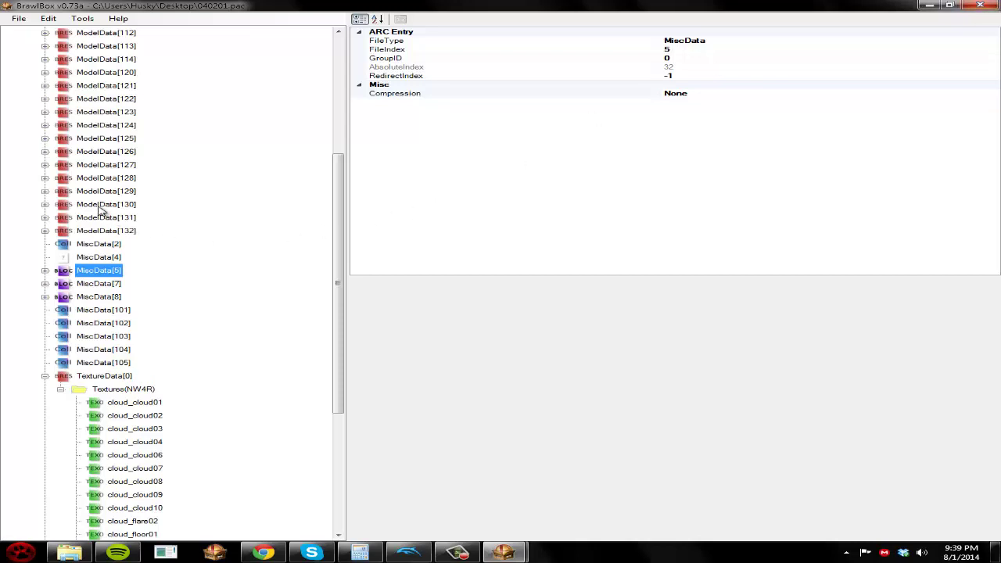
click(90, 166)
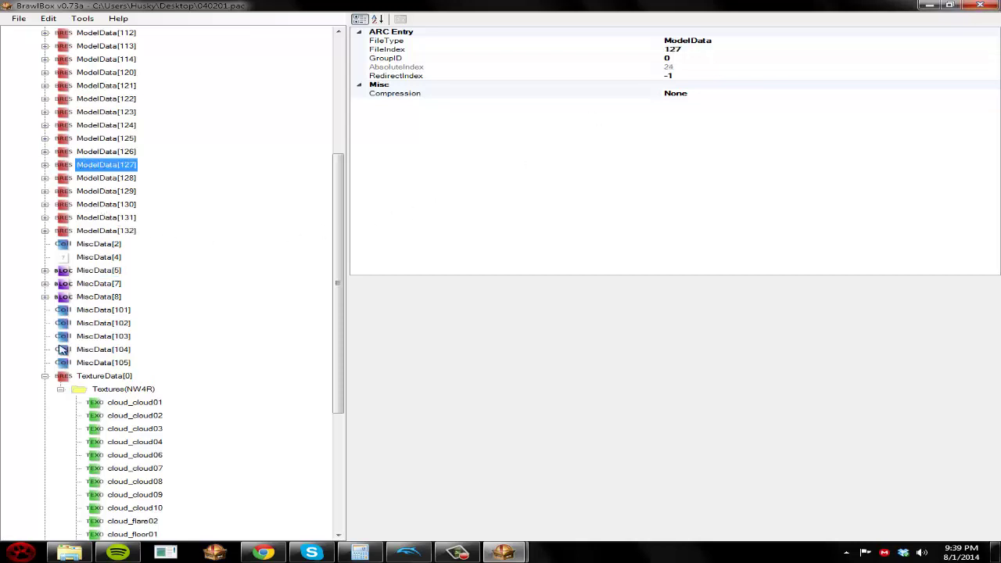
click(45, 298)
click(45, 298)
click(45, 269)
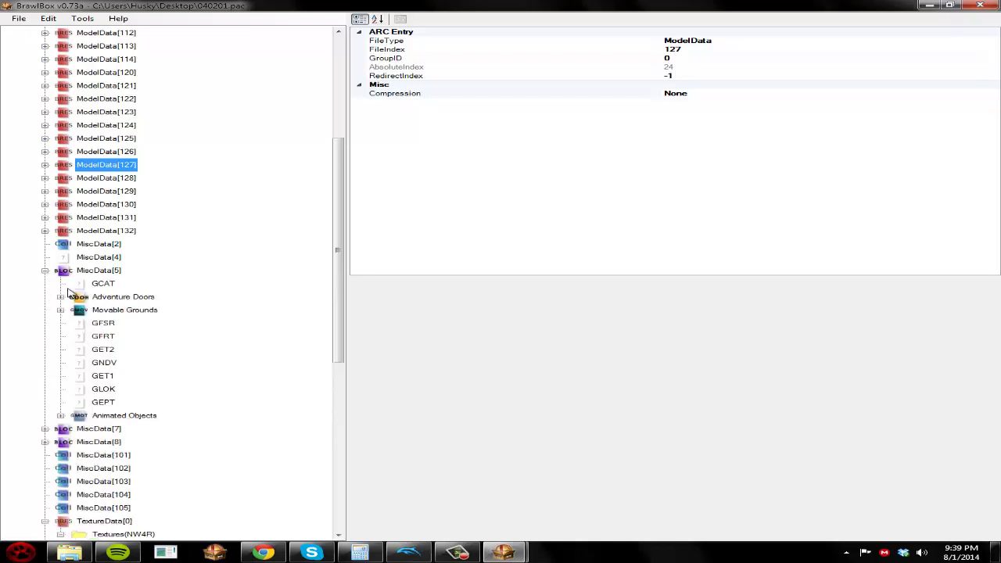
click(60, 415)
click(121, 434)
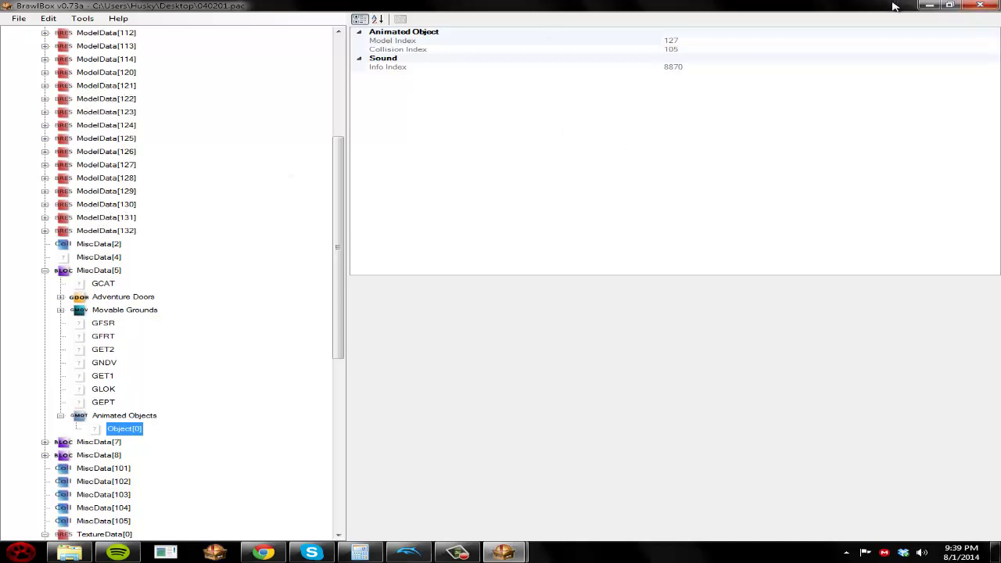
Close 040201.pac without saving and maximise the 040001 window
click(979, 5)
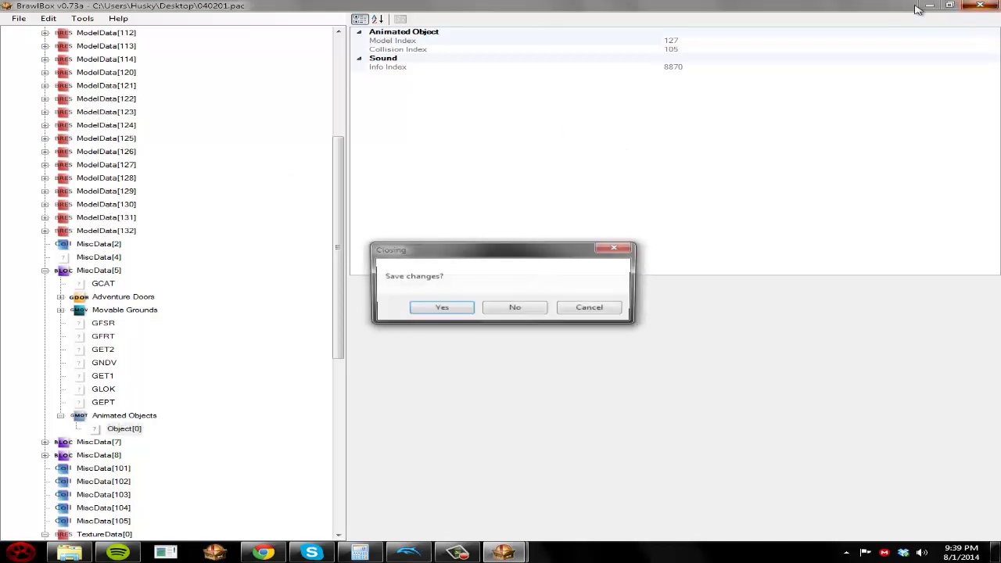
click(542, 310)
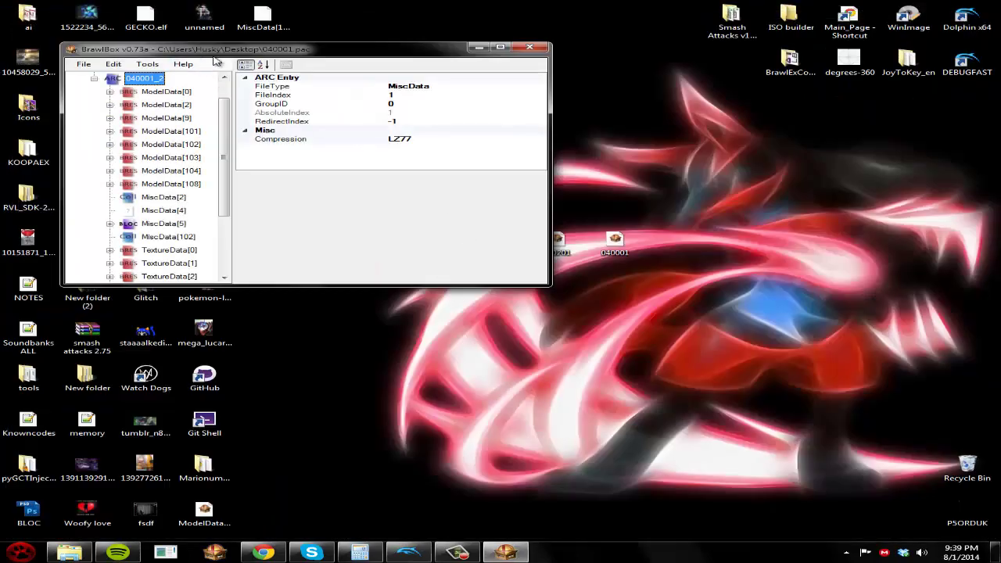
drag(213, 48, 583, 135)
double_click(582, 134)
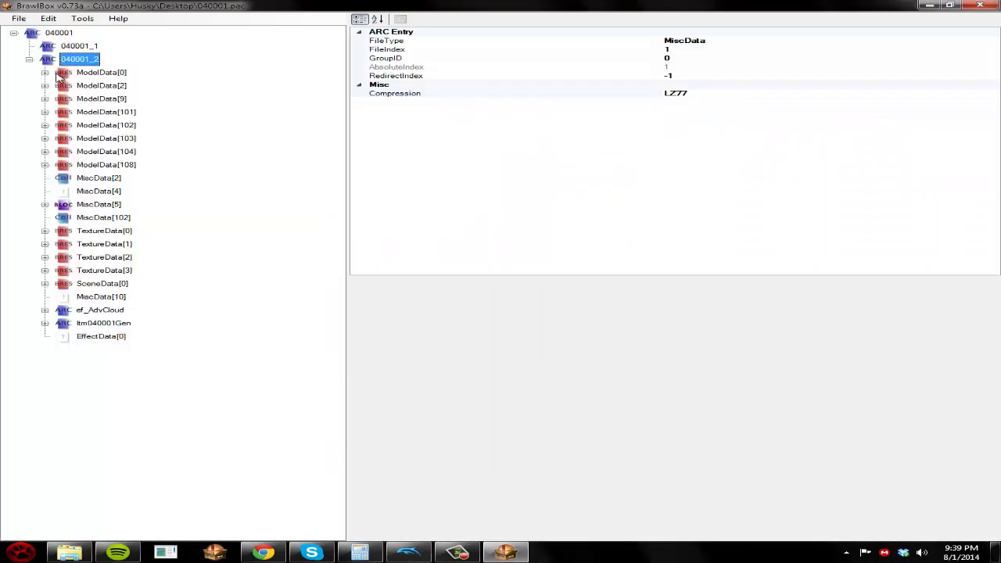
Export 040001's MiscData[5] as a BLOC Adventure Archive file
click(45, 205)
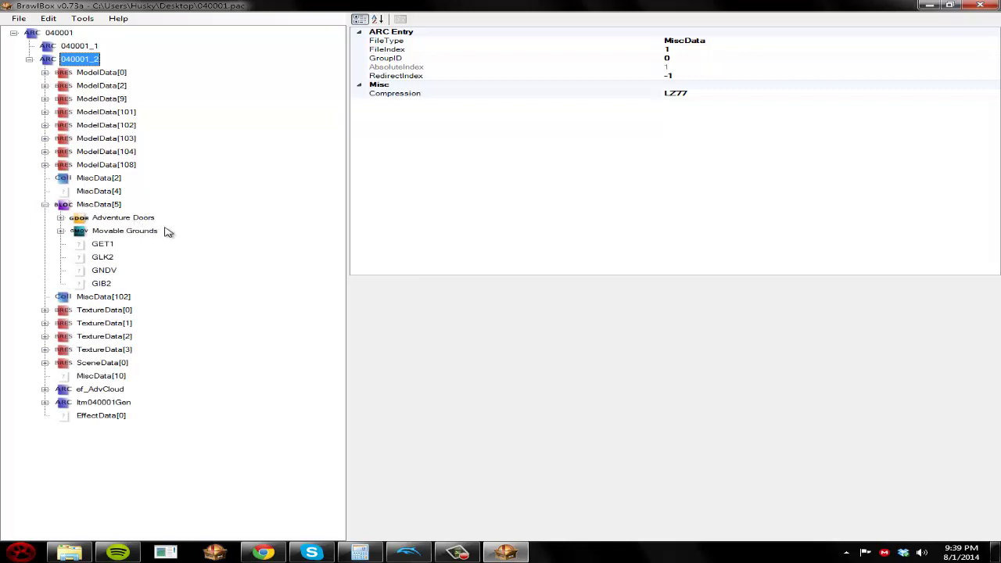
click(98, 206)
right_click(100, 207)
click(117, 214)
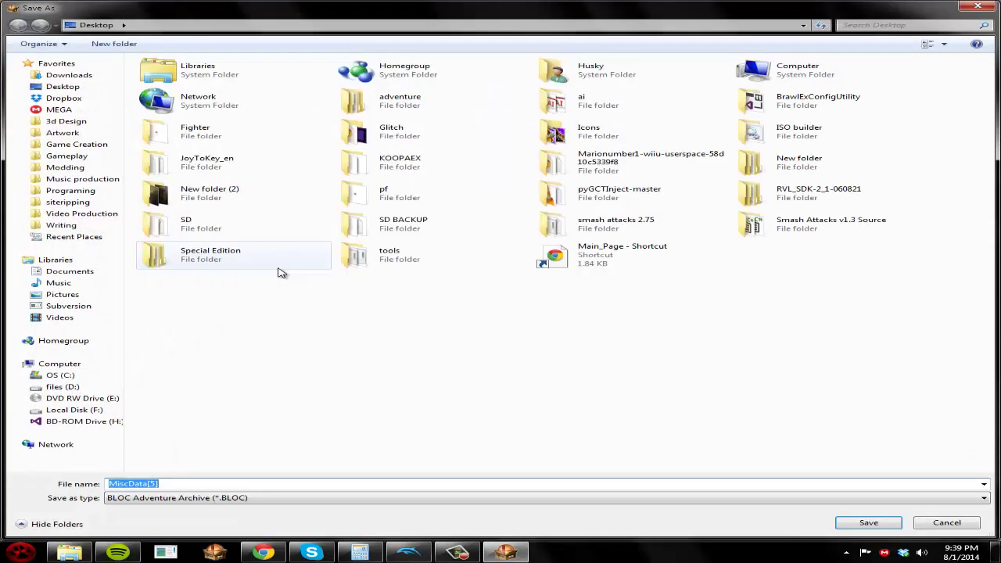
click(190, 497)
click(190, 509)
key(Return)
Open the exported MiscData[5].bloc from the desktop in HxD
key(super+d)
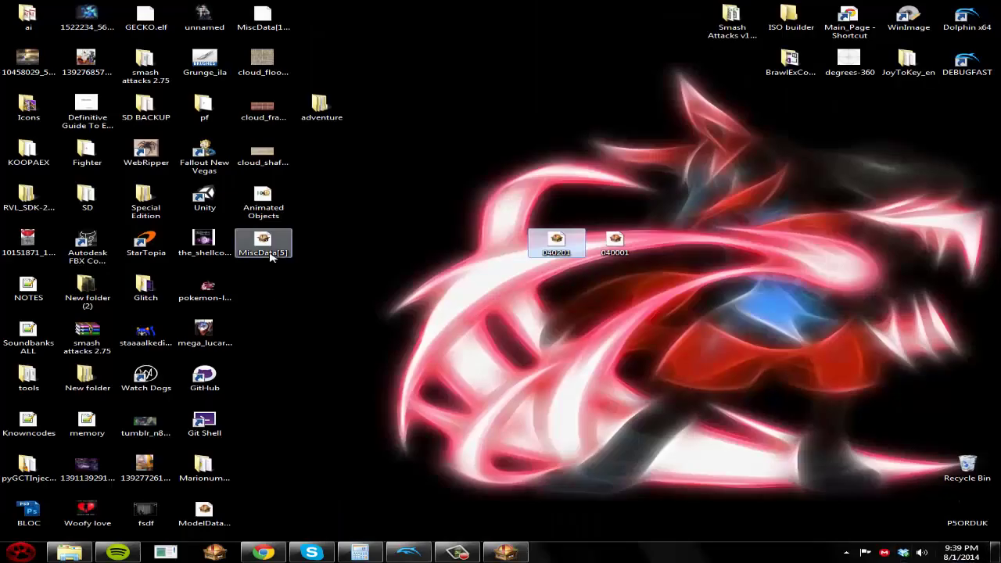
click(265, 249)
right_click(269, 250)
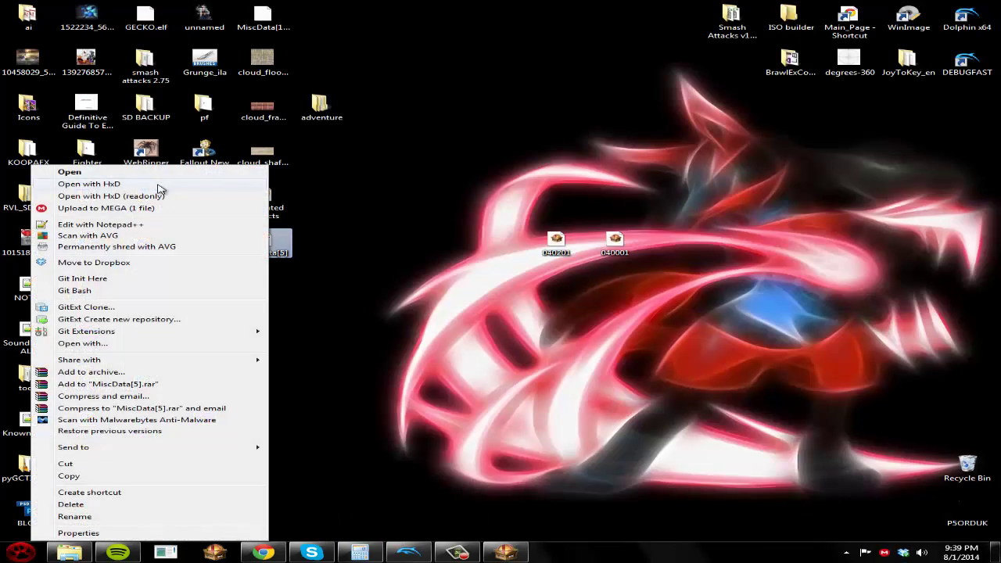
click(104, 186)
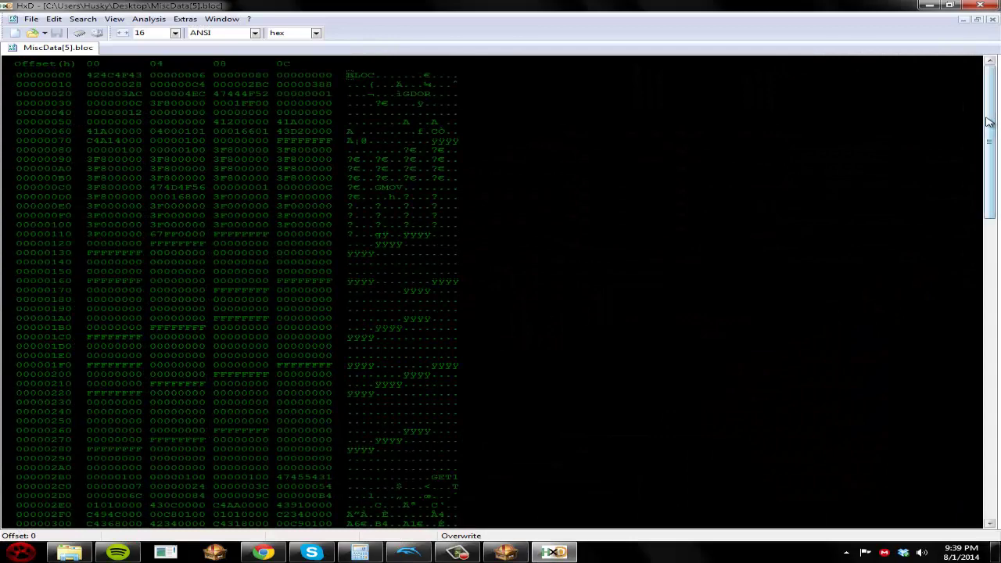
mouse_move(989, 122)
mouse_down()
mouse_move(996, 296)
mouse_move(996, 167)
mouse_move(977, 116)
mouse_up()
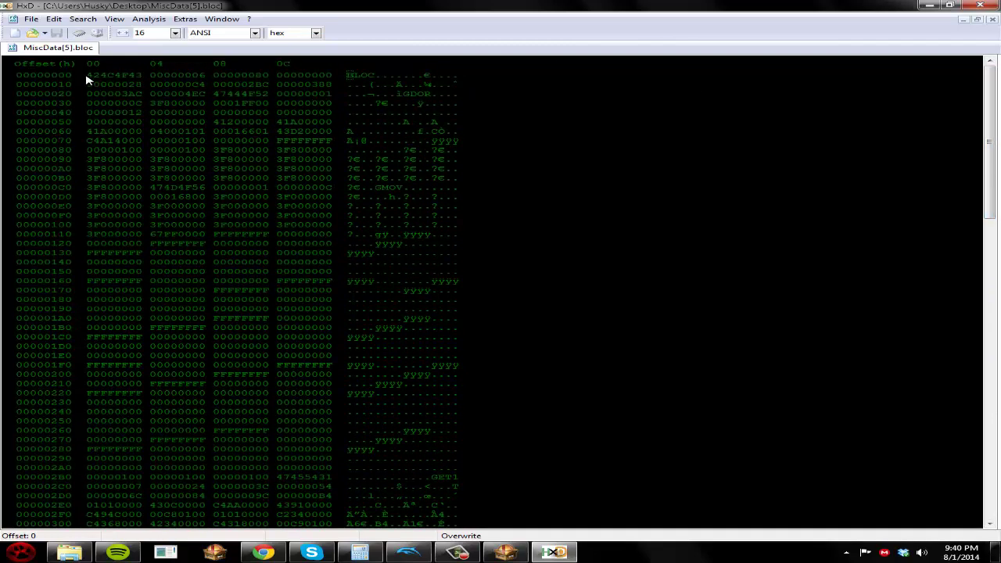
drag(405, 93, 430, 531)
key(Delete)
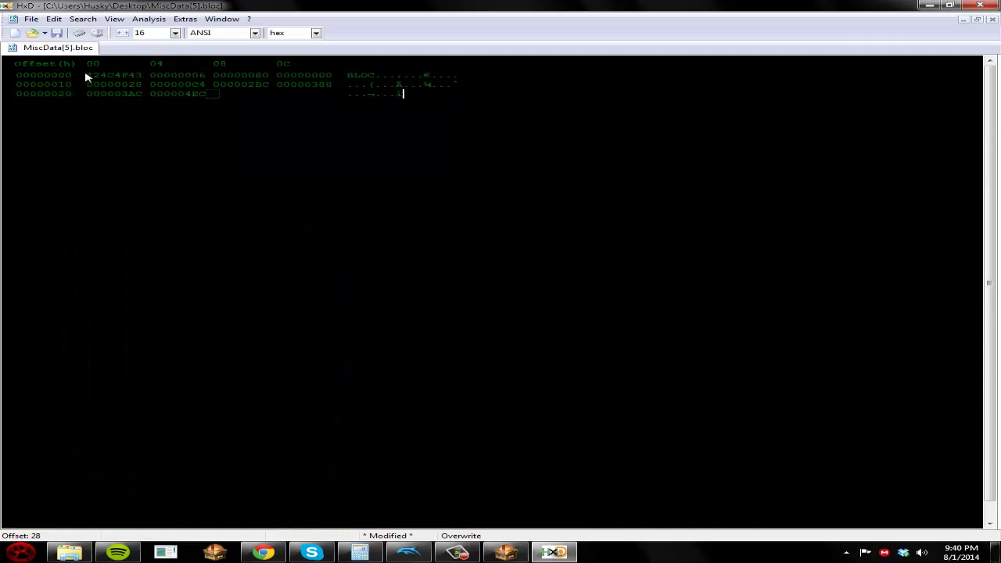
drag(349, 74, 377, 75)
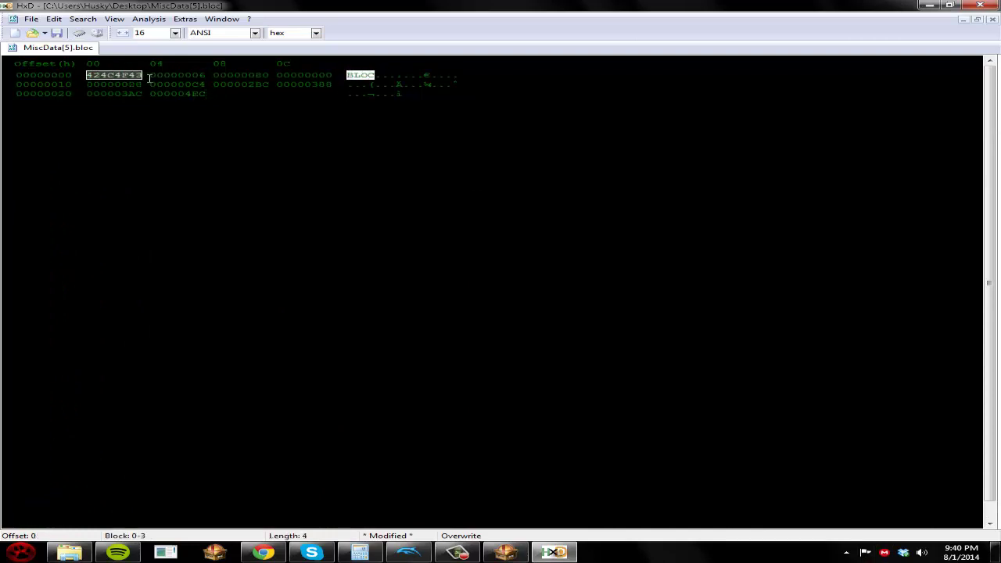
drag(148, 77, 209, 79)
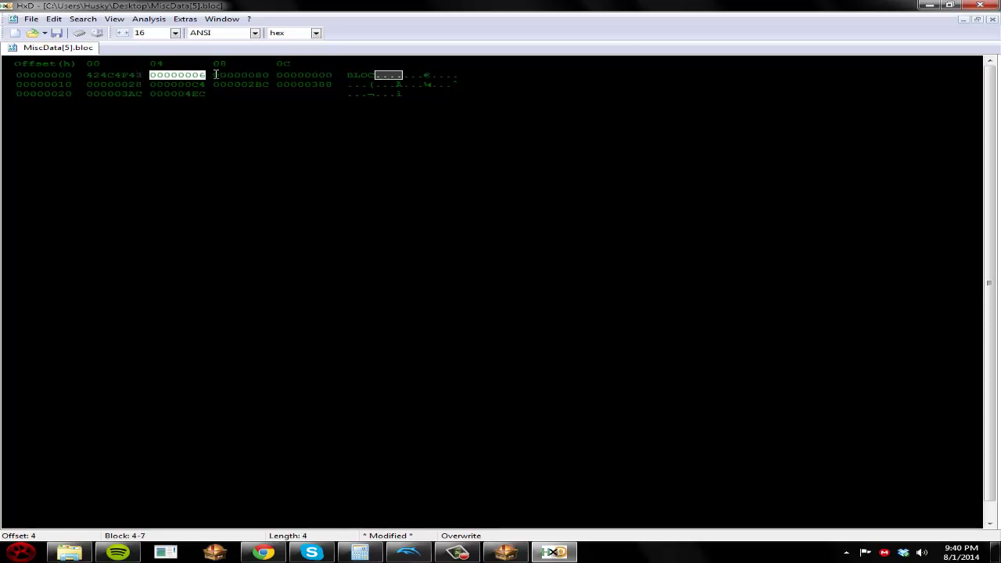
drag(216, 74, 342, 78)
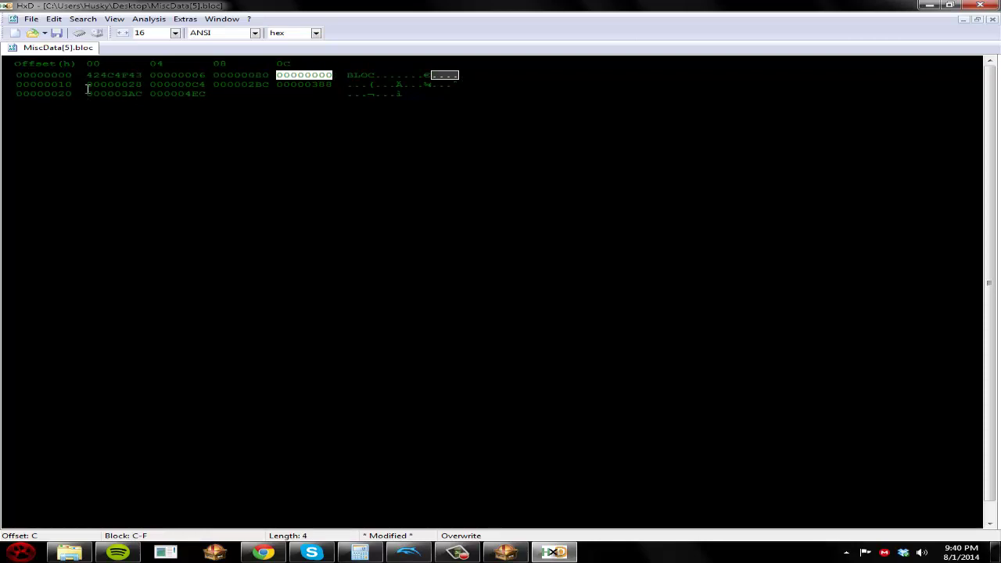
drag(89, 84, 154, 83)
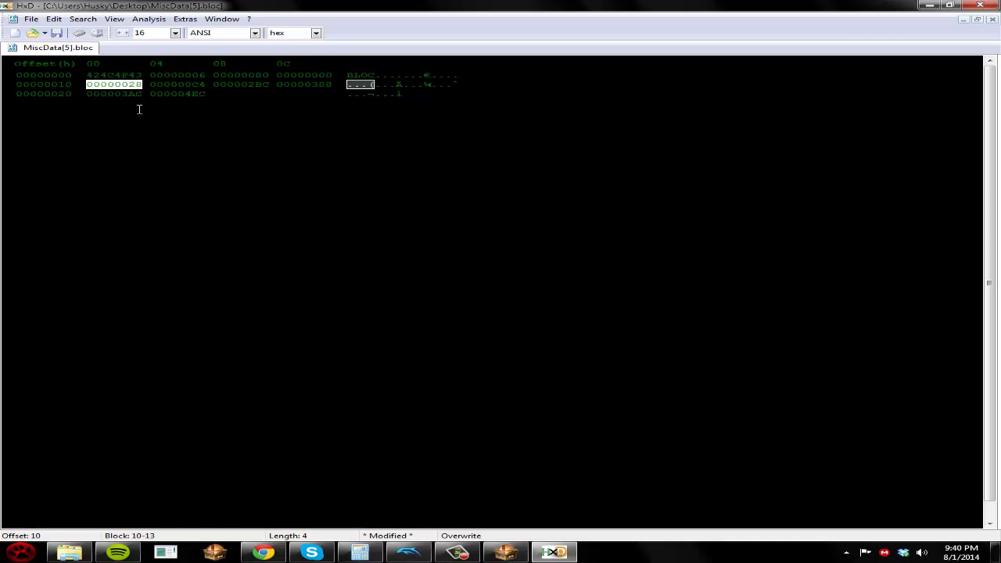
Restore the deleted bytes and jump to offsets 28 and C4 in MiscData[5].bloc
key(ctrl+z)
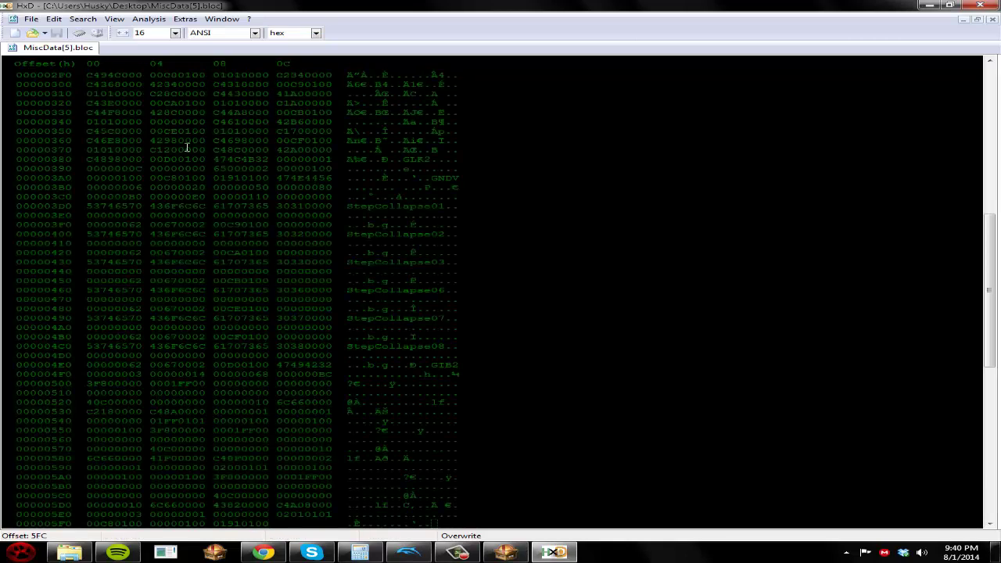
scroll(211, 217, up, 15)
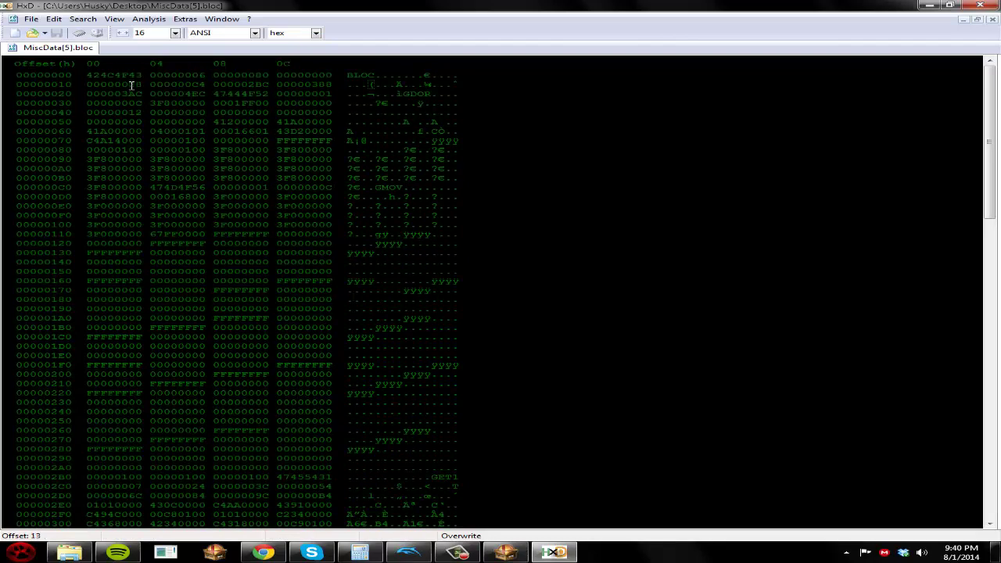
key(ctrl+g)
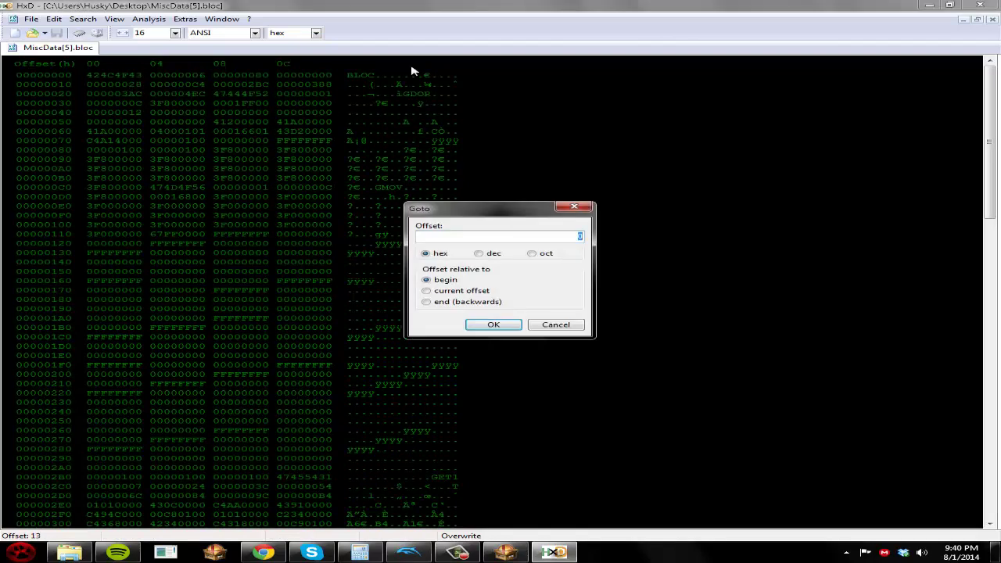
key(Return)
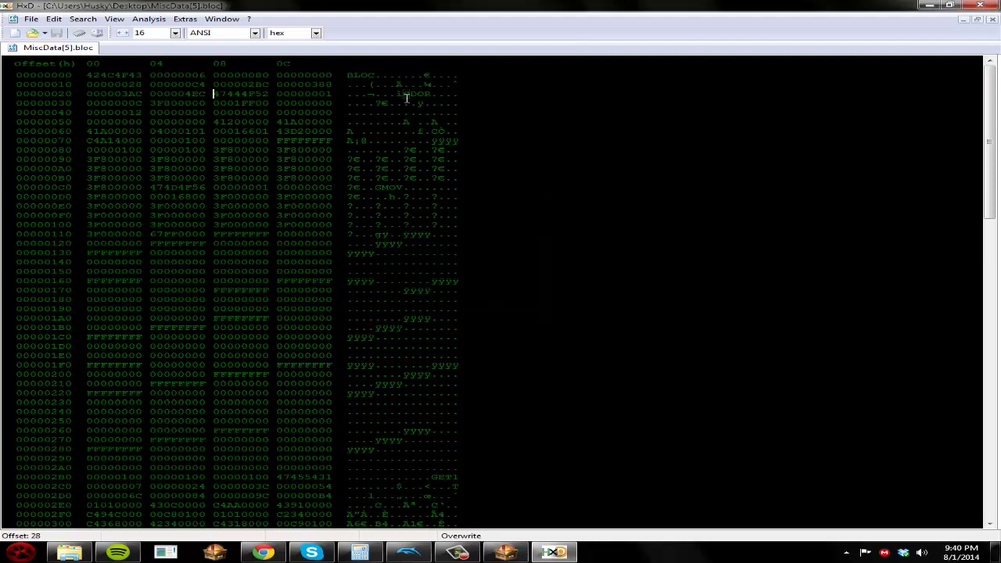
key(ctrl+g)
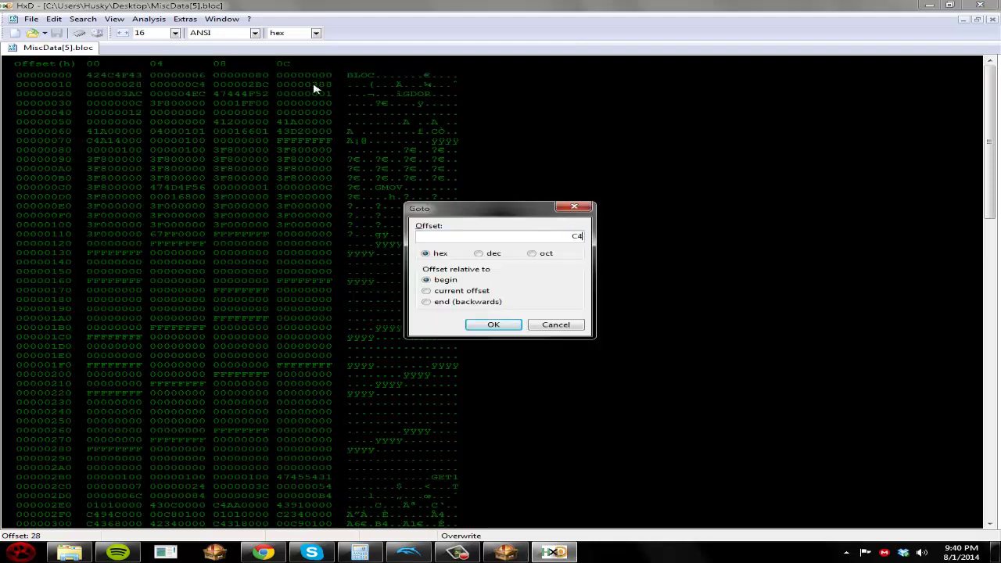
key(Return)
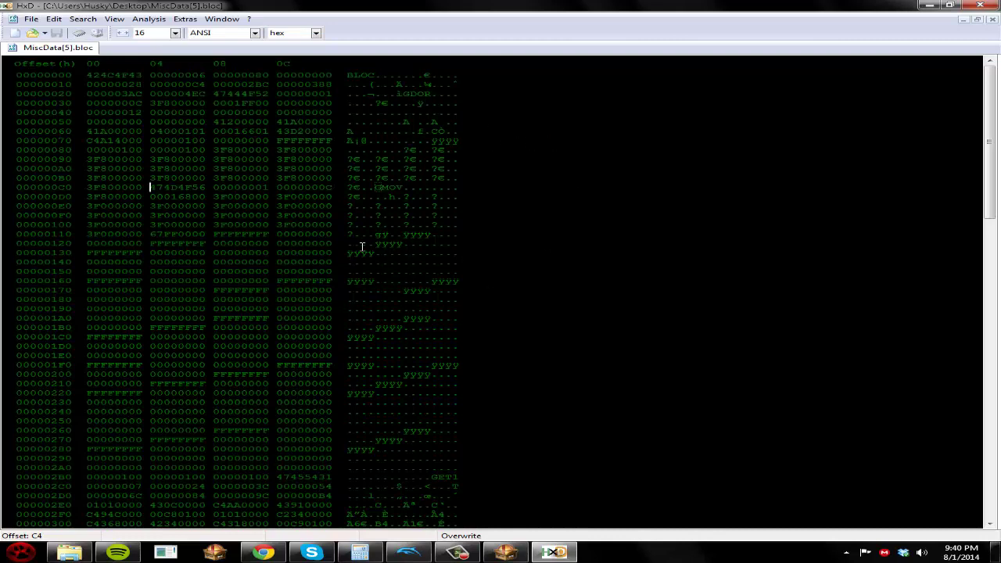
Mark the file's end at 5FC and shrink HxD so the desktop shows
scroll(370, 251, down, 20)
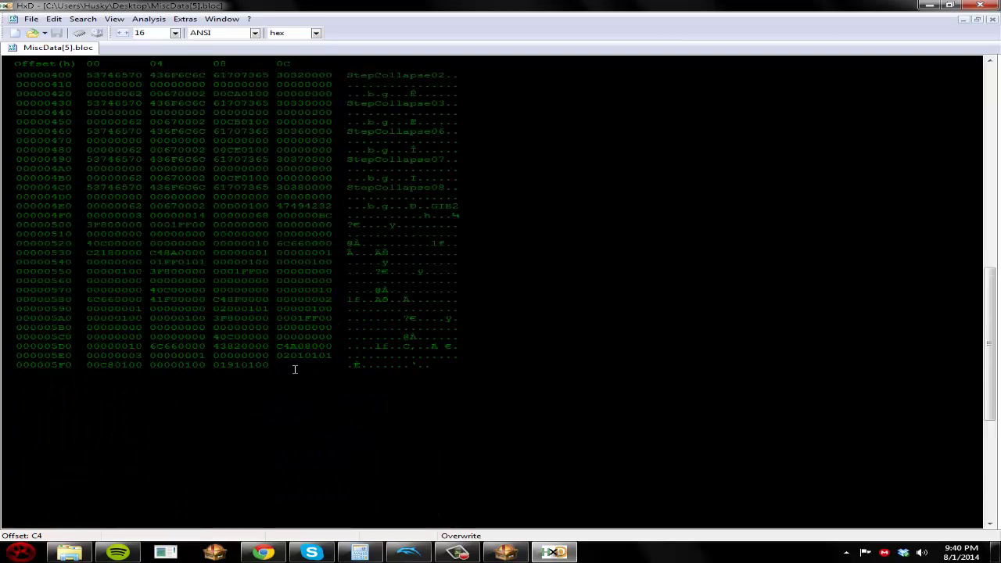
click(294, 368)
double_click(199, 4)
drag(331, 62, 668, 130)
Open Animated Objects.dat in HxD and paste all its data at MiscData[5].bloc's end, offset 5FC
click(206, 514)
drag(264, 205, 623, 167)
double_click(617, 130)
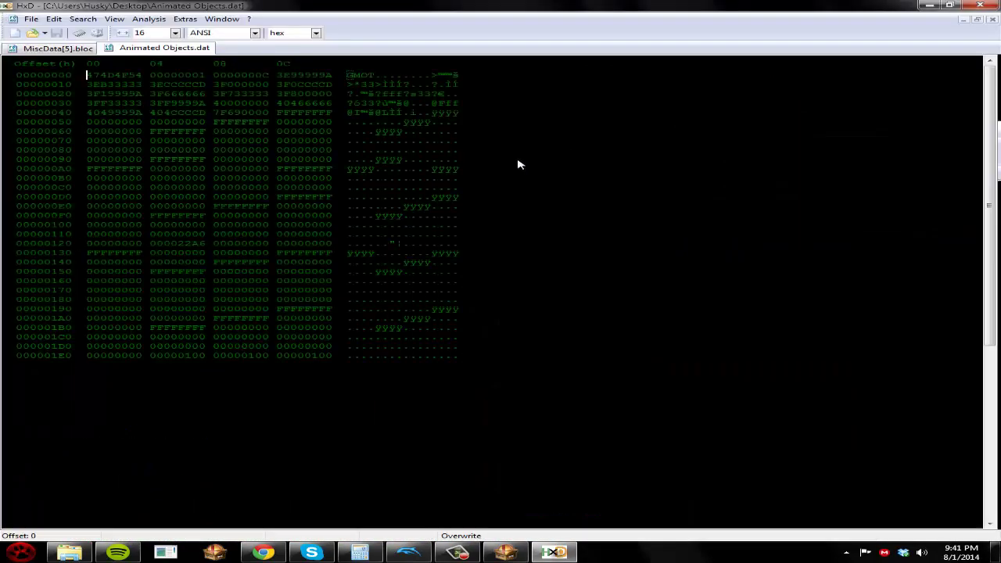
key(ctrl+a)
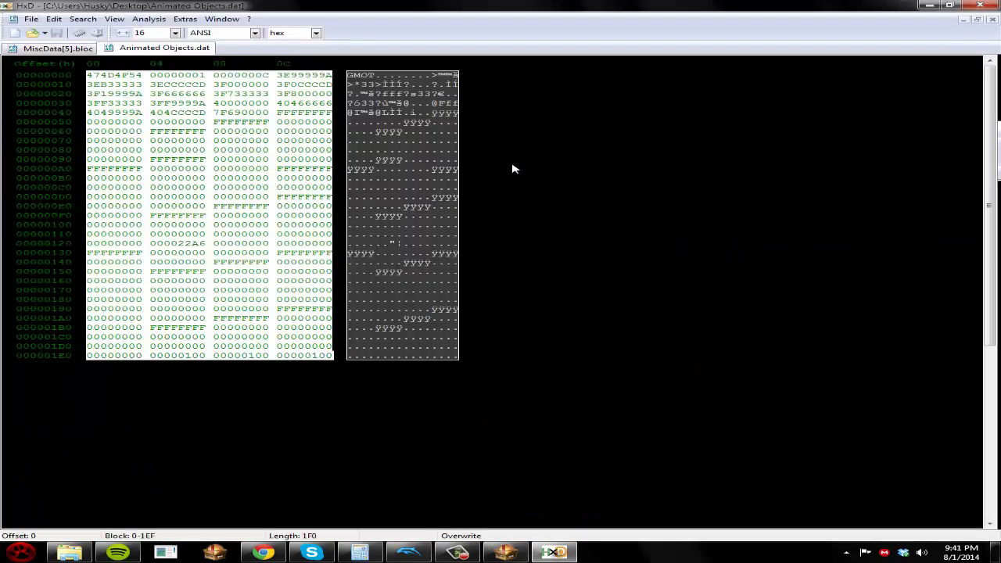
click(78, 48)
key(ctrl+v)
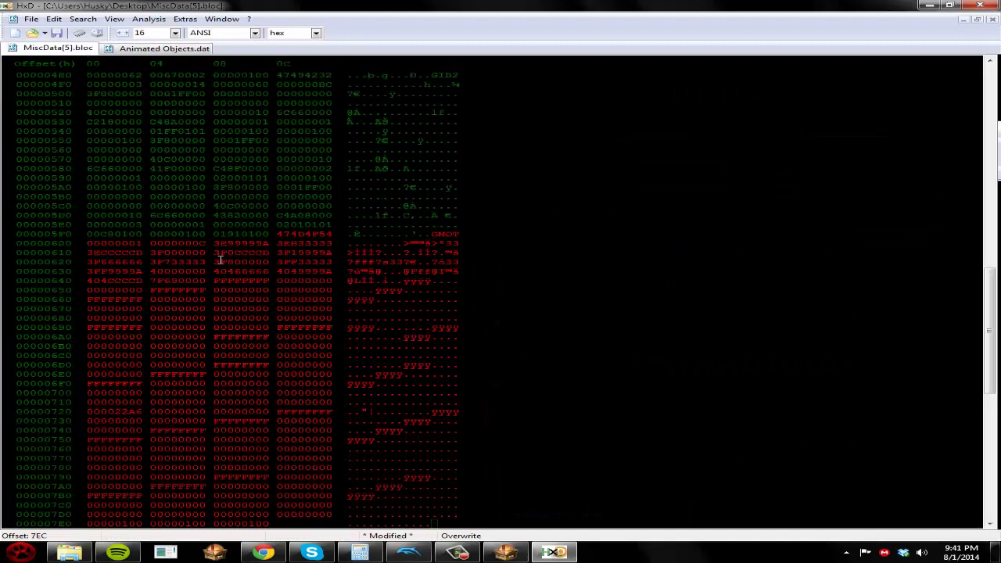
scroll(221, 260, up, 20)
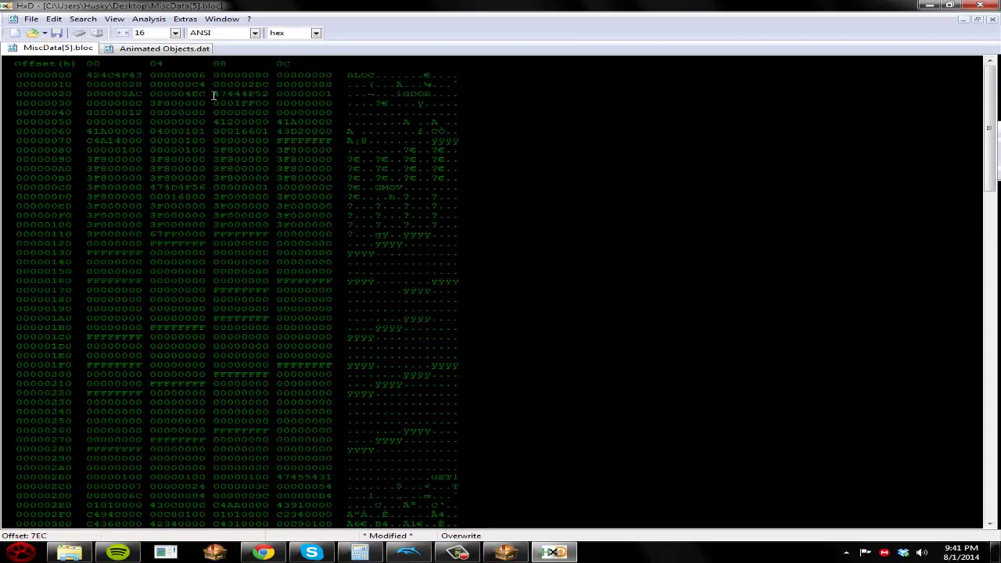
click(53, 18)
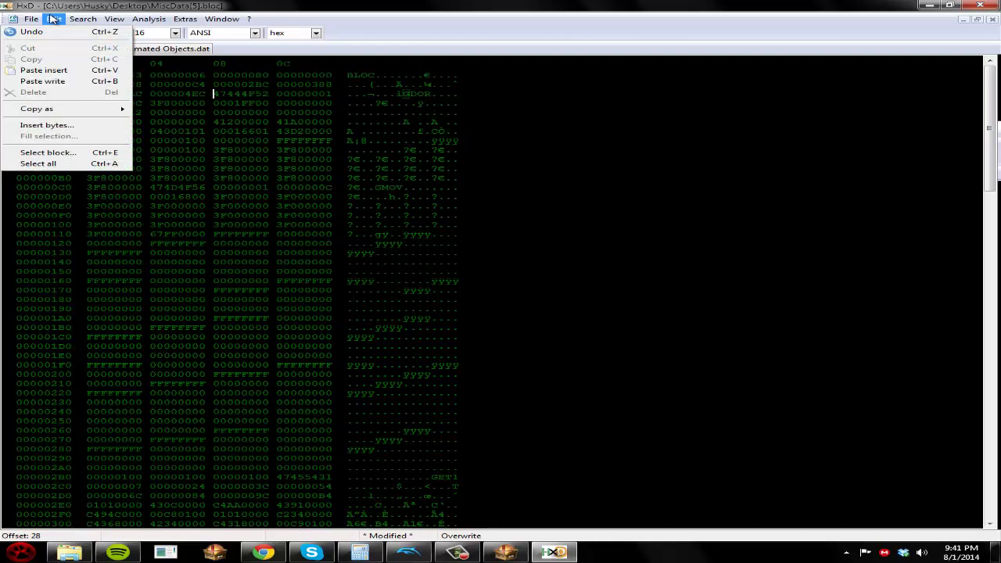
Insert four zero bytes at offset 28 and select them to enter 00000600
click(82, 124)
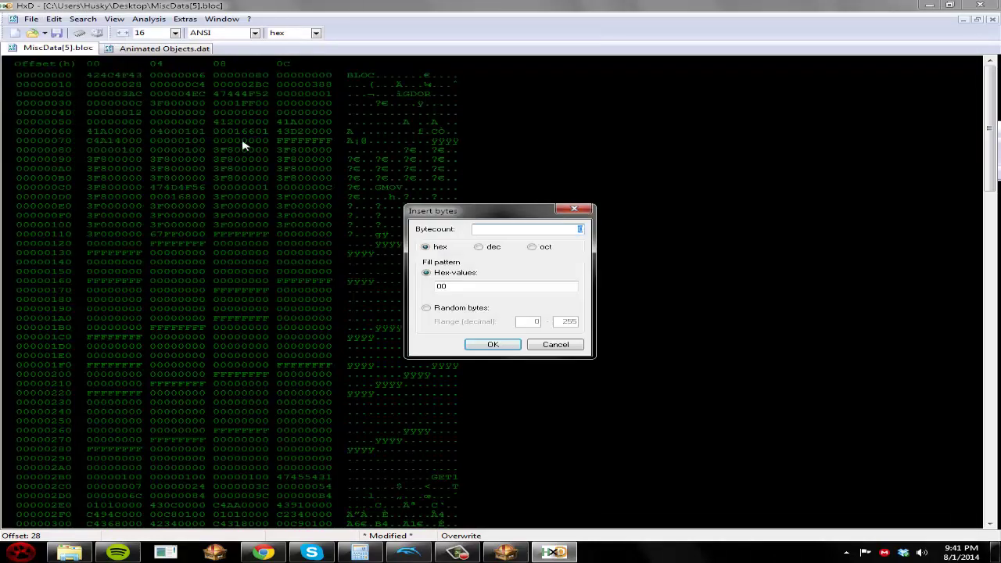
key(Return)
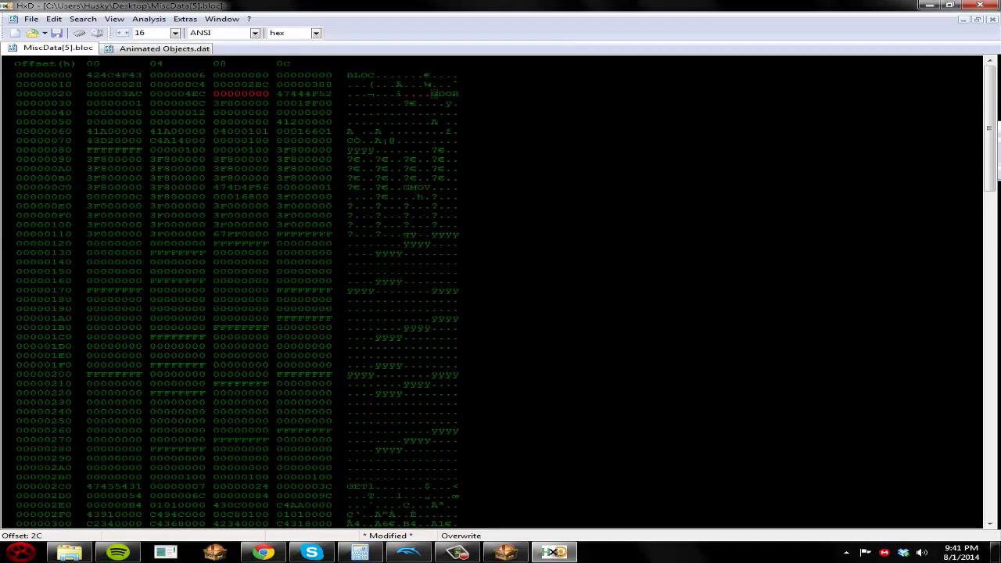
drag(988, 91, 965, 328)
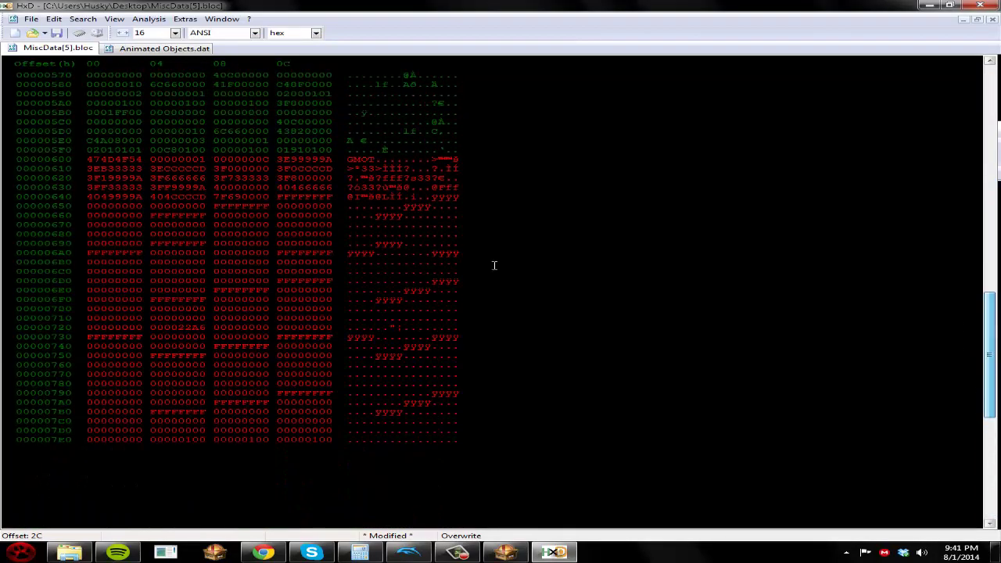
scroll(453, 253, up, 2)
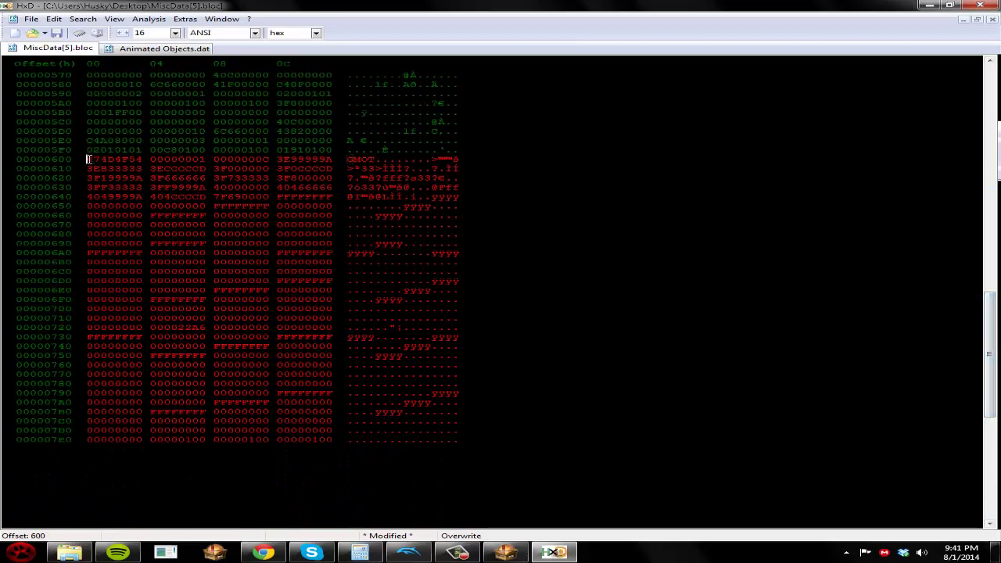
drag(974, 351, 961, 75)
click(254, 96)
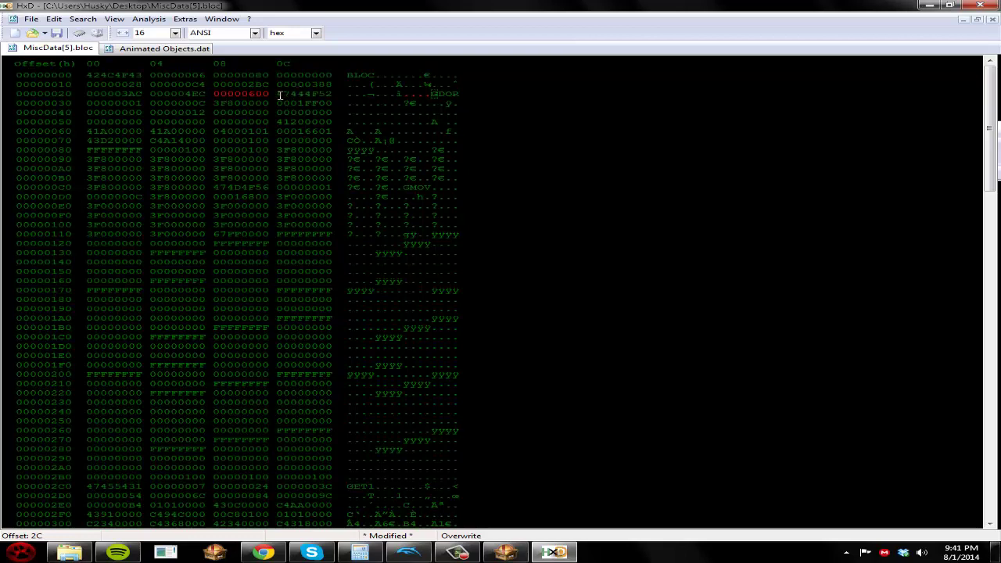
Launch Calculator and switch it to hexadecimal mode
click(21, 553)
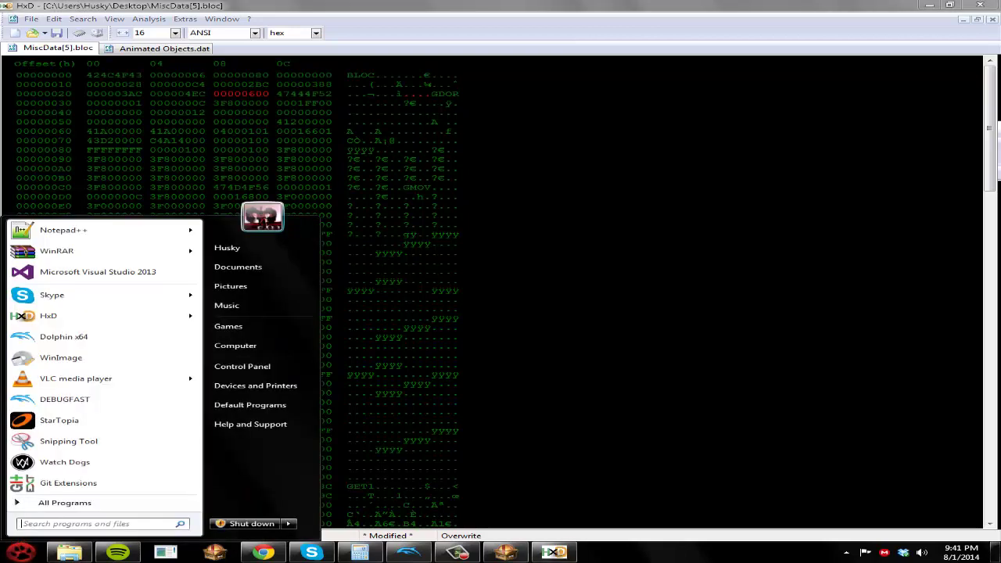
click(359, 553)
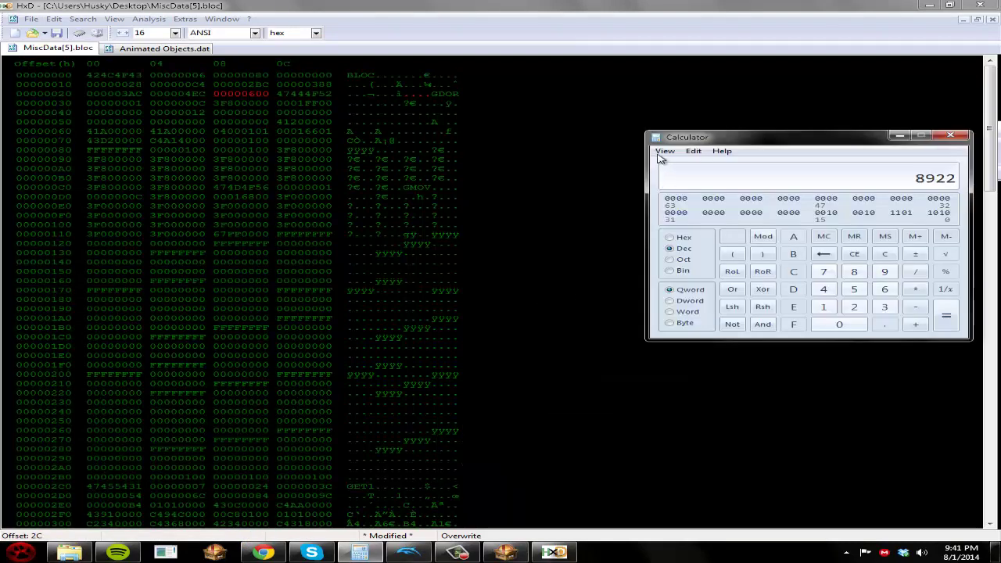
click(664, 151)
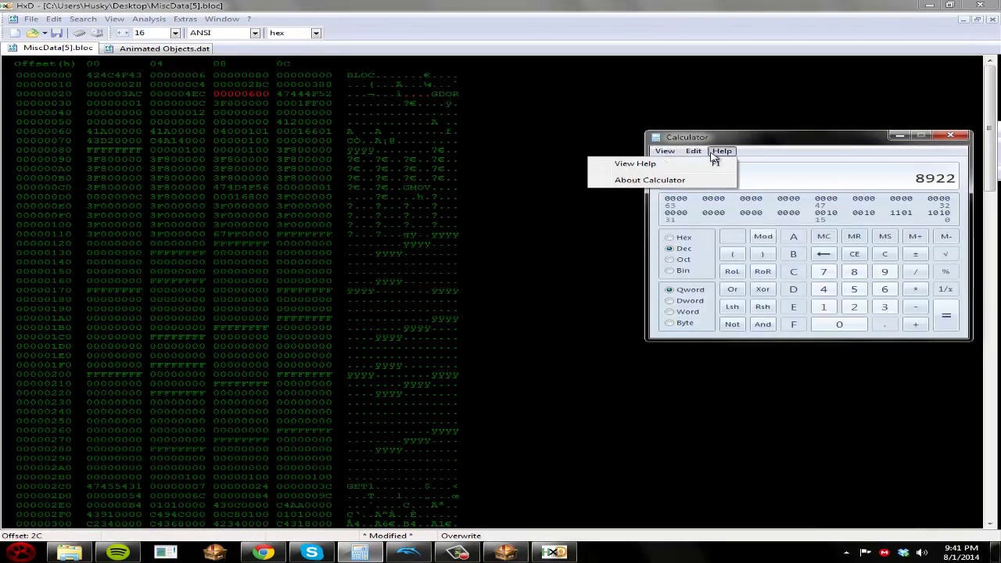
click(721, 151)
click(683, 238)
key(Escape)
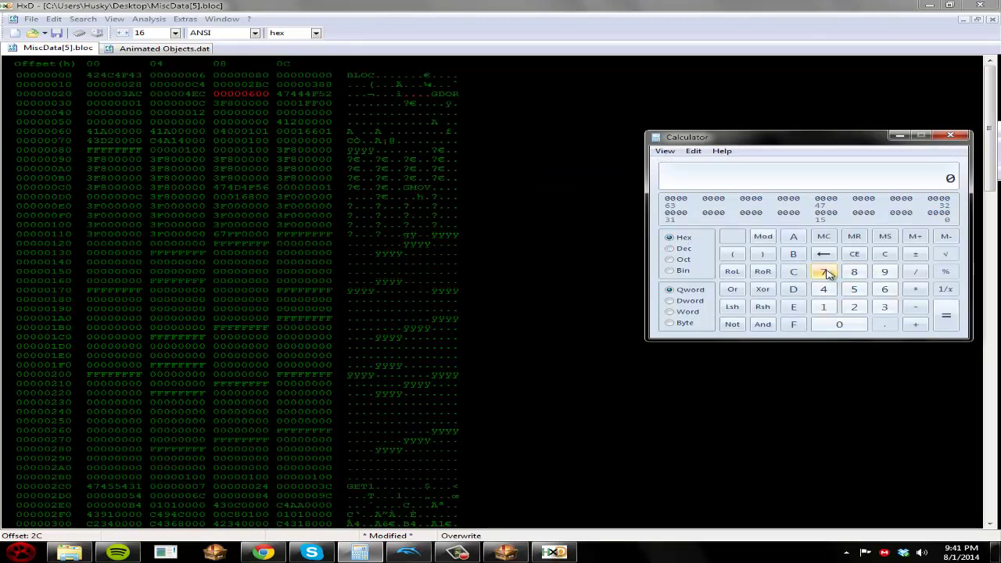
Compute 28+4 and overwrite the first header value with 2C
text(28+4)
key(Return)
click(137, 83)
text(2C)
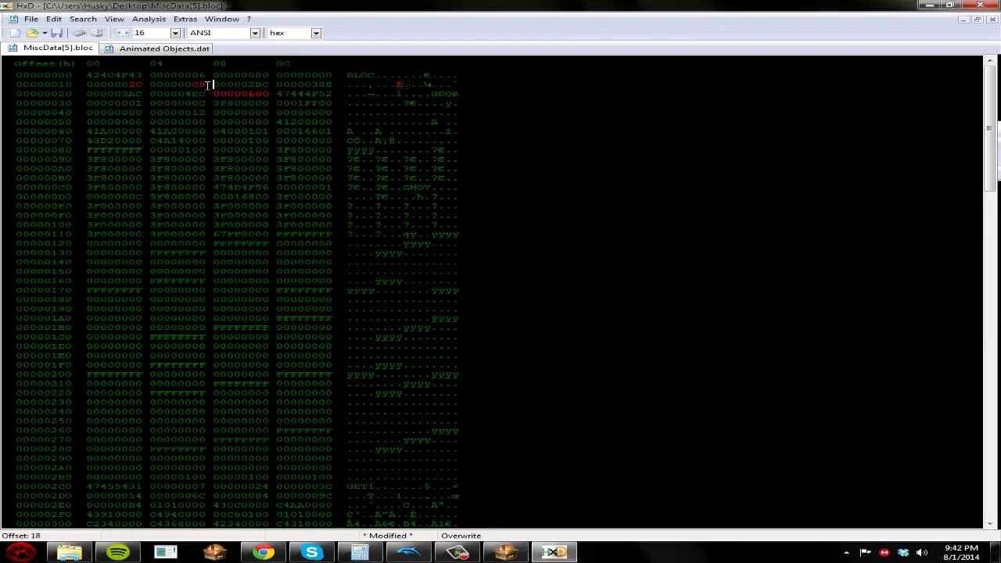
drag(258, 84, 268, 84)
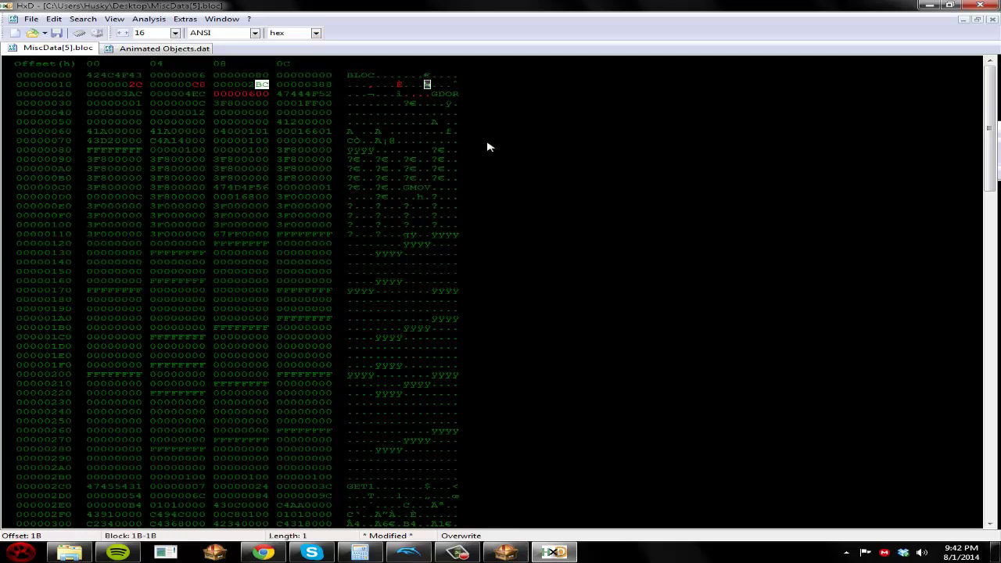
key(Left)
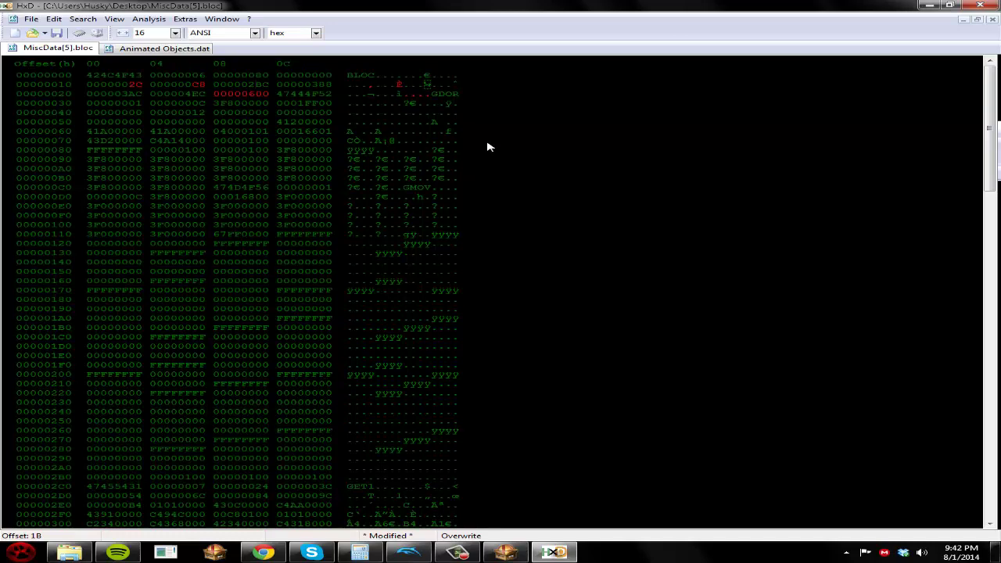
Update the header offsets 2BC to 2C0 and 388 to 38C
click(359, 553)
key(BackSpace)
text(BC+4)
key(Return)
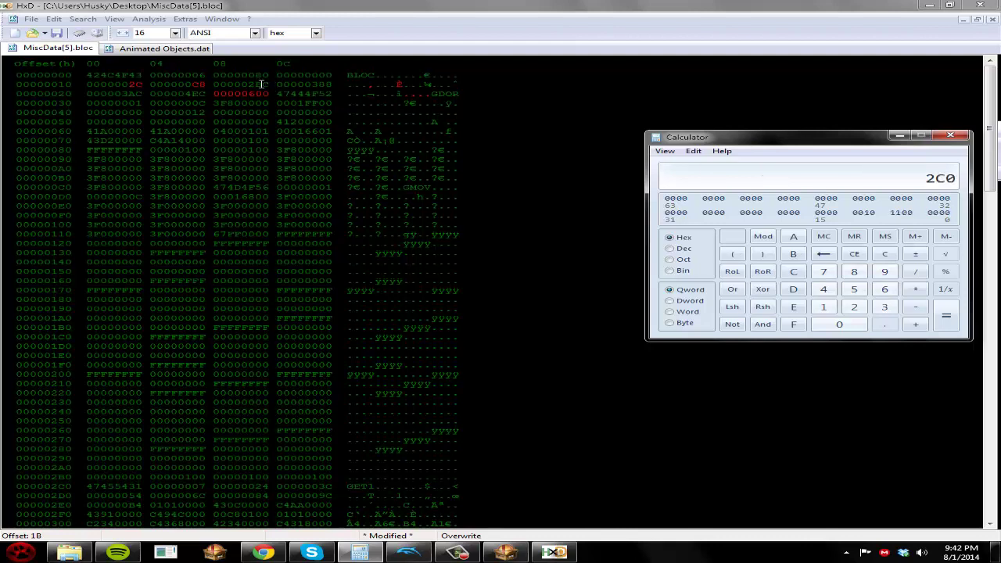
click(262, 84)
text(C0)
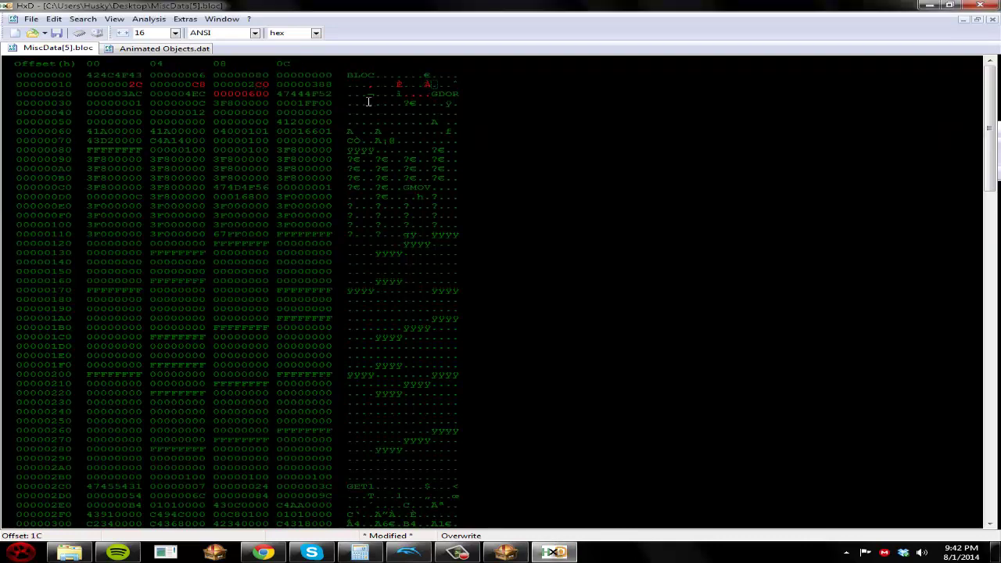
click(313, 84)
text(38)
key(Left)
key(Left)
text(03c)
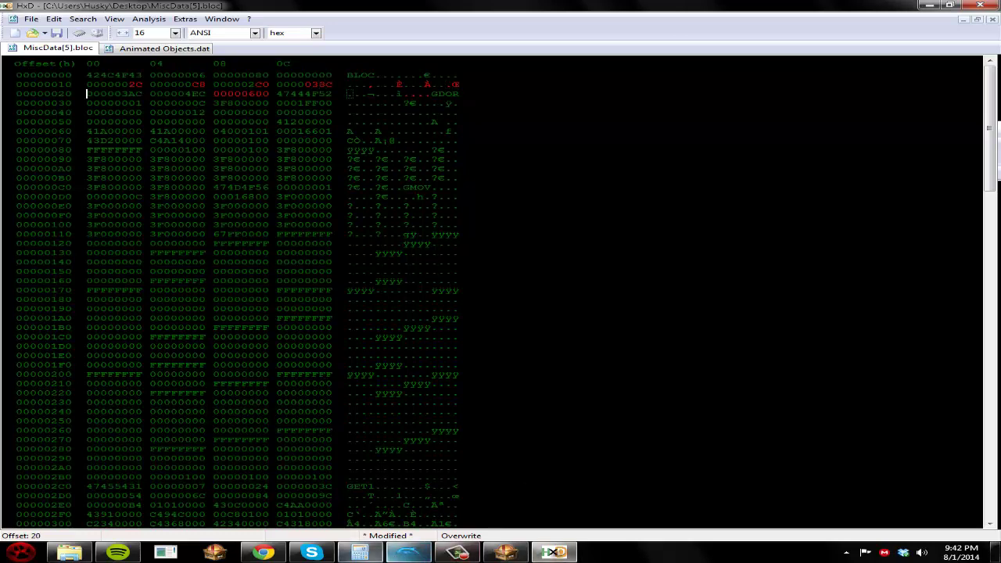
Change header offset 3AC to 3B0 and compute 4EC+4 for the next value
click(359, 553)
text(3AC)
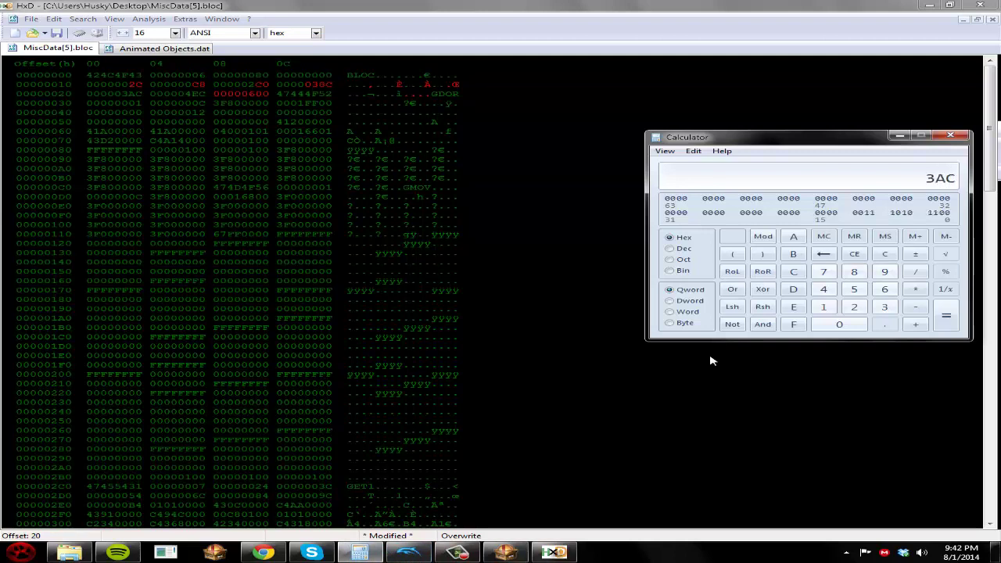
text(+4)
key(Return)
click(123, 94)
text(B0)
click(358, 553)
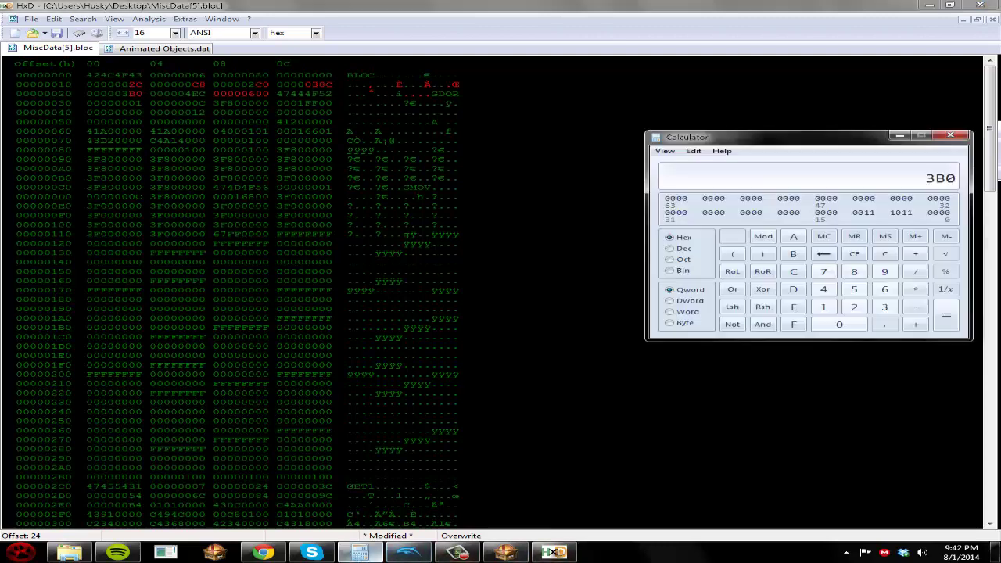
text(4EC)
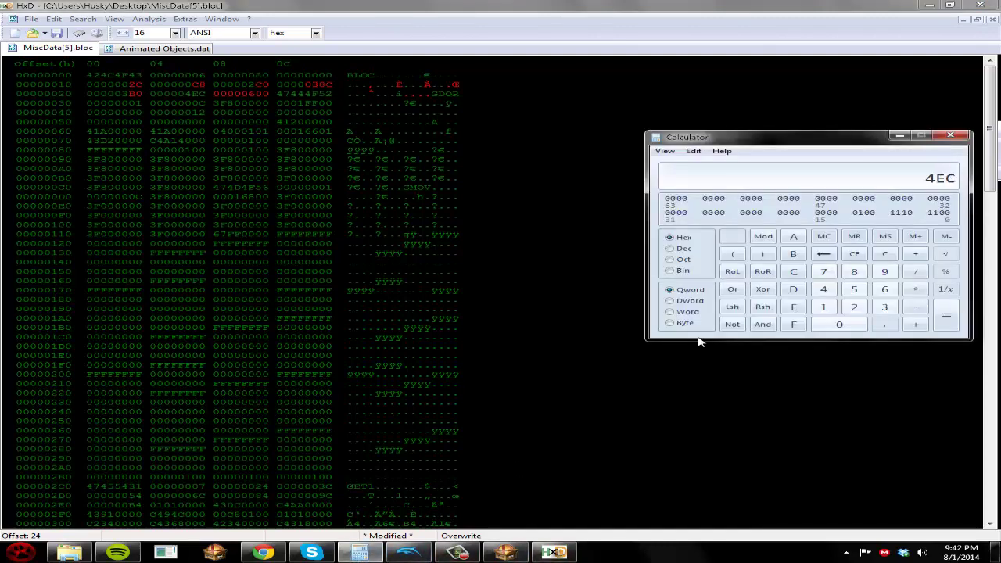
text(+4=)
click(188, 91)
Correct the header value at offset 24 to 000004F0
text(F0)
key(Left)
key(Left)
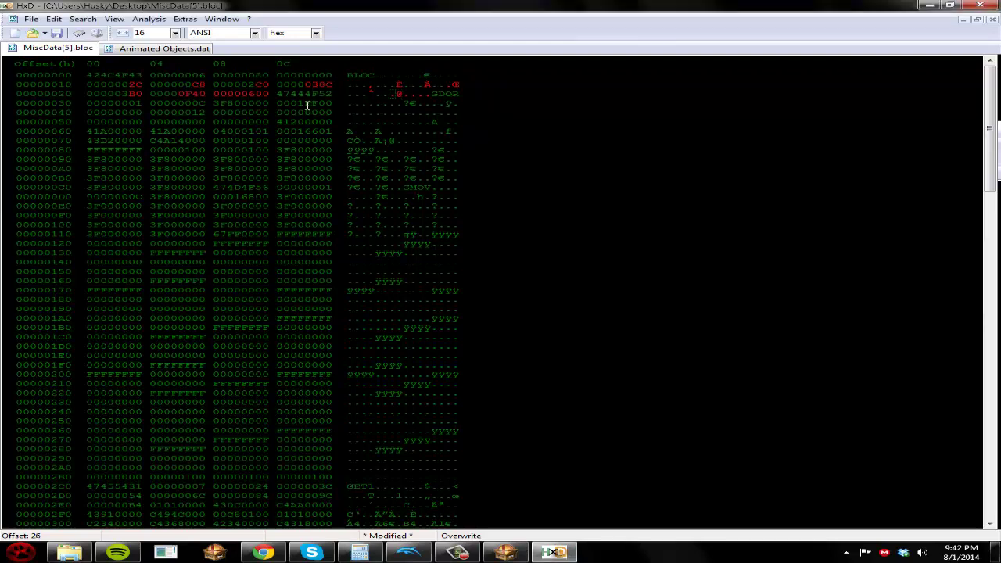
text(04)
click(250, 84)
Jump to offsets 2C0 and 38C and inspect the data there
key(ctrl+g)
text(2C0)
key(Return)
key(ctrl+g)
text(38C)
key(Return)
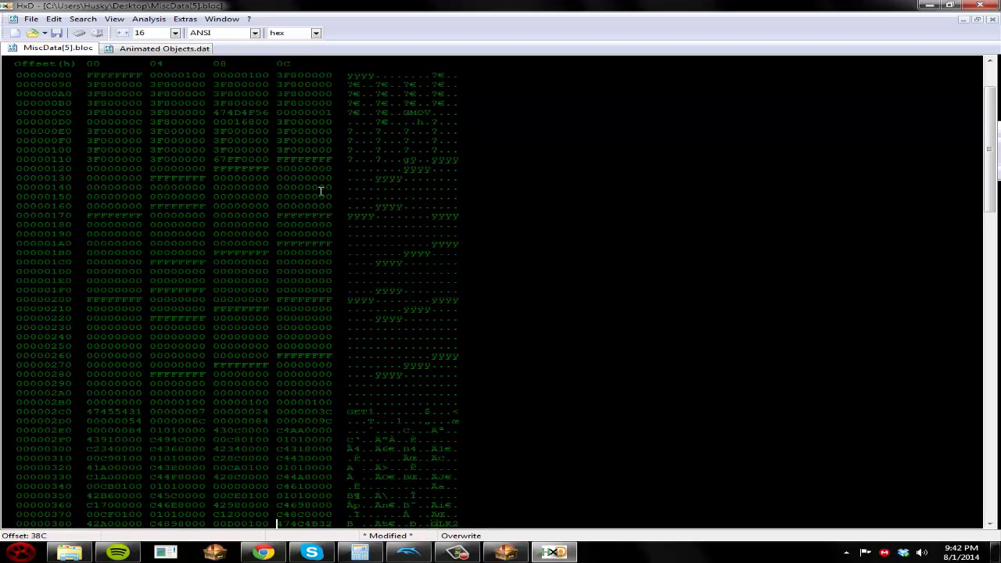
scroll(330, 189, down, 3)
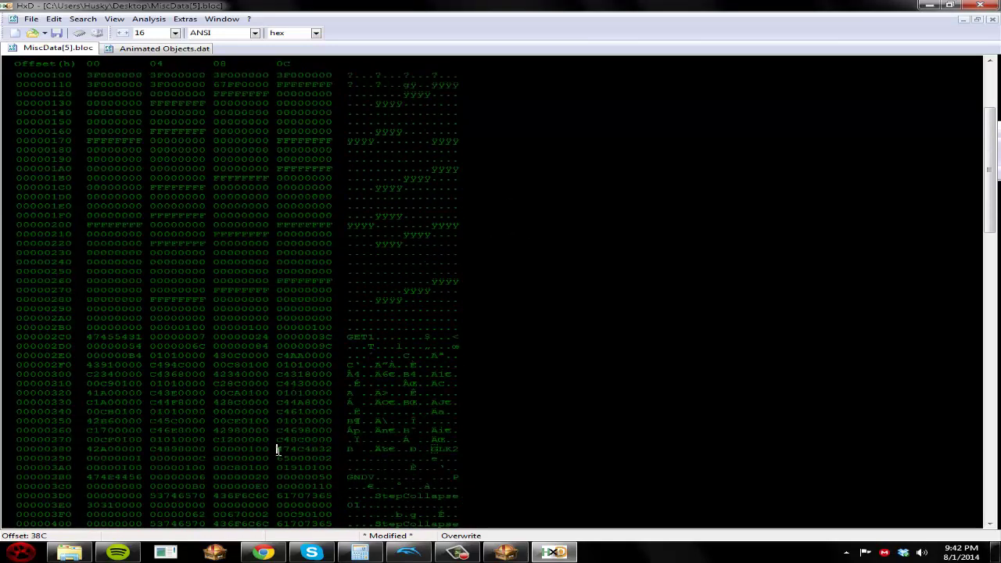
drag(275, 449, 334, 467)
click(304, 466)
scroll(304, 461, up, 5)
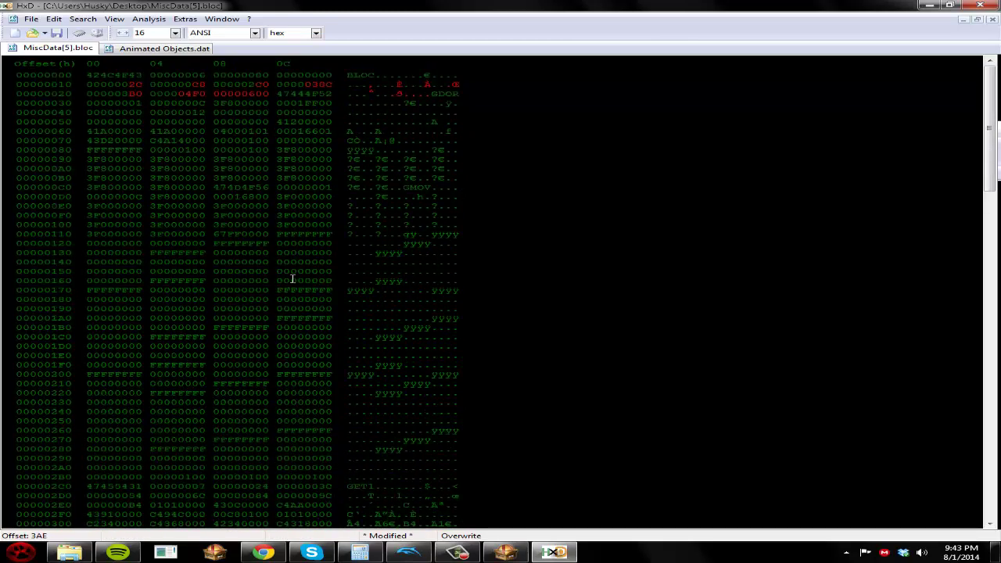
scroll(312, 257, down, 20)
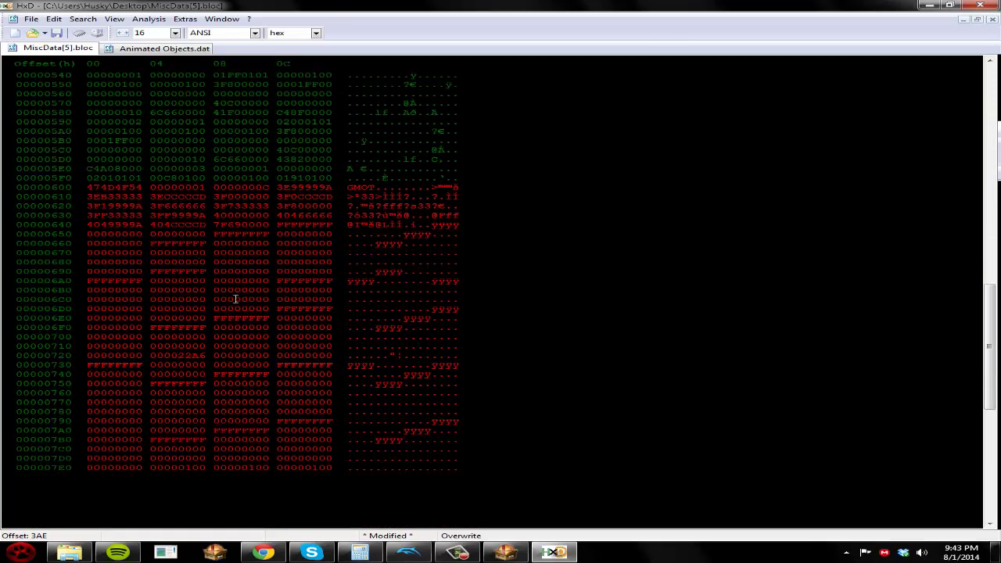
Convert hex 7F to decimal 127 in Calculator
click(216, 224)
click(358, 552)
text(F47F)
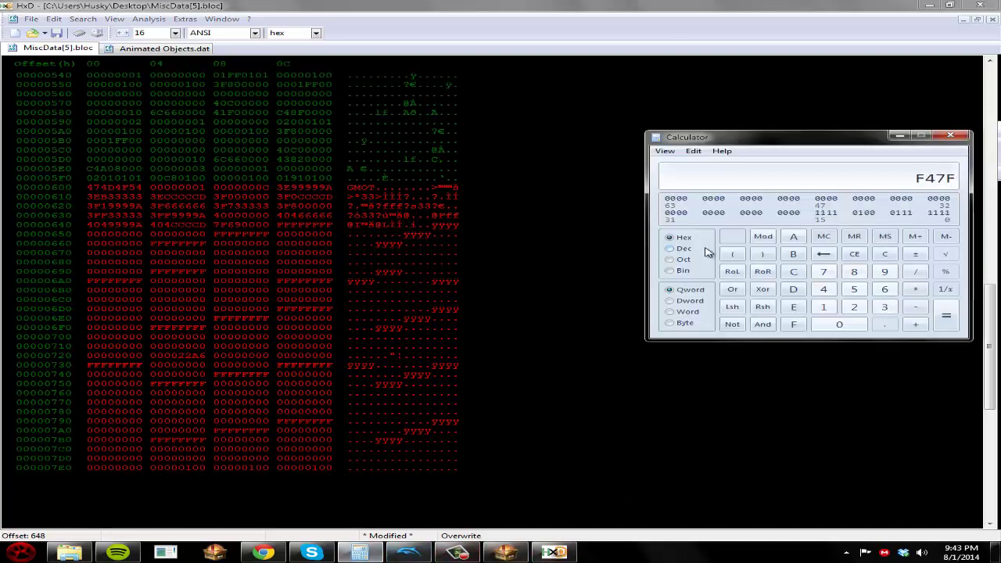
key(Escape)
text(7F)
click(680, 248)
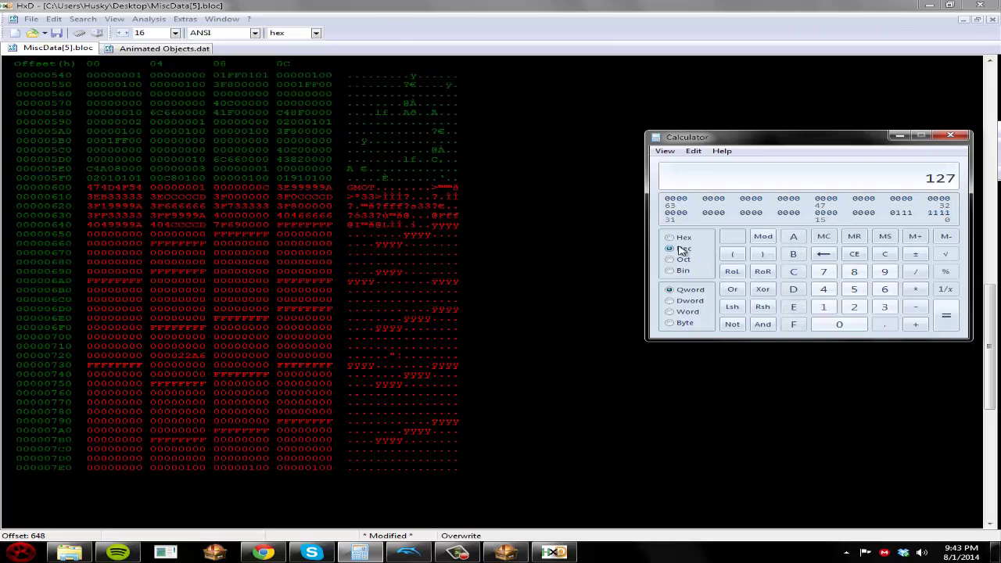
Save MiscData[5].bloc, close the Animated Objects.dat tab, and exit HxD
click(505, 552)
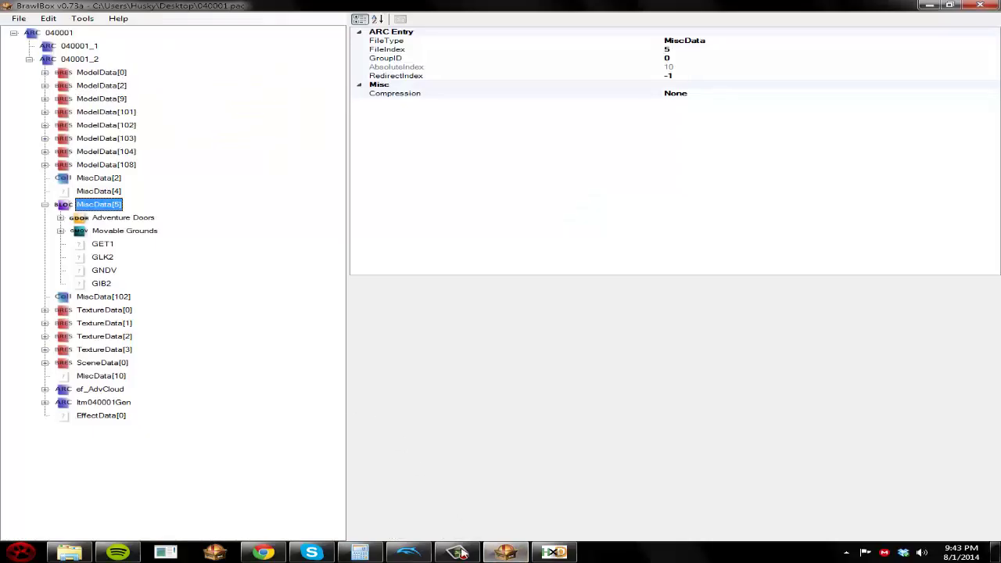
click(505, 552)
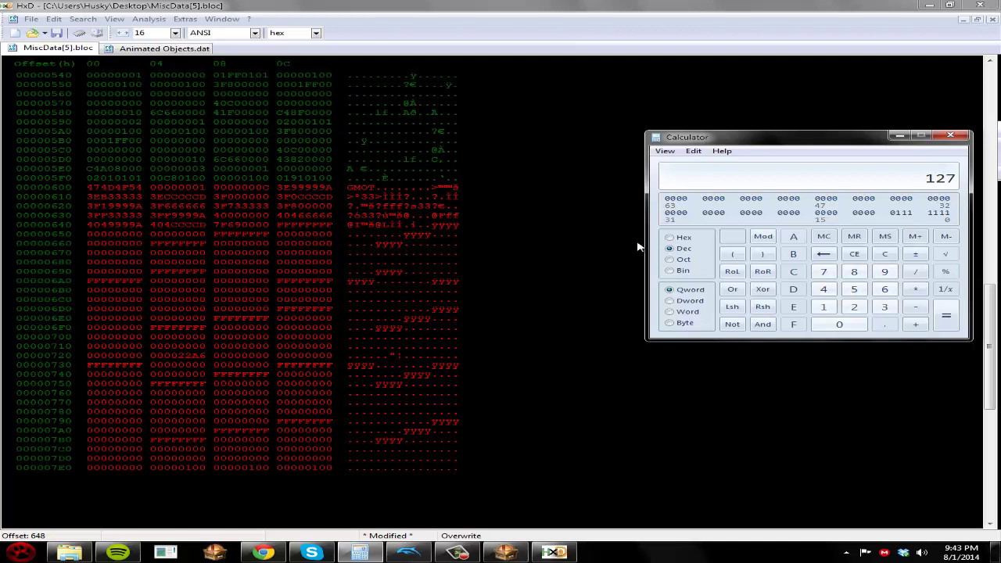
click(900, 138)
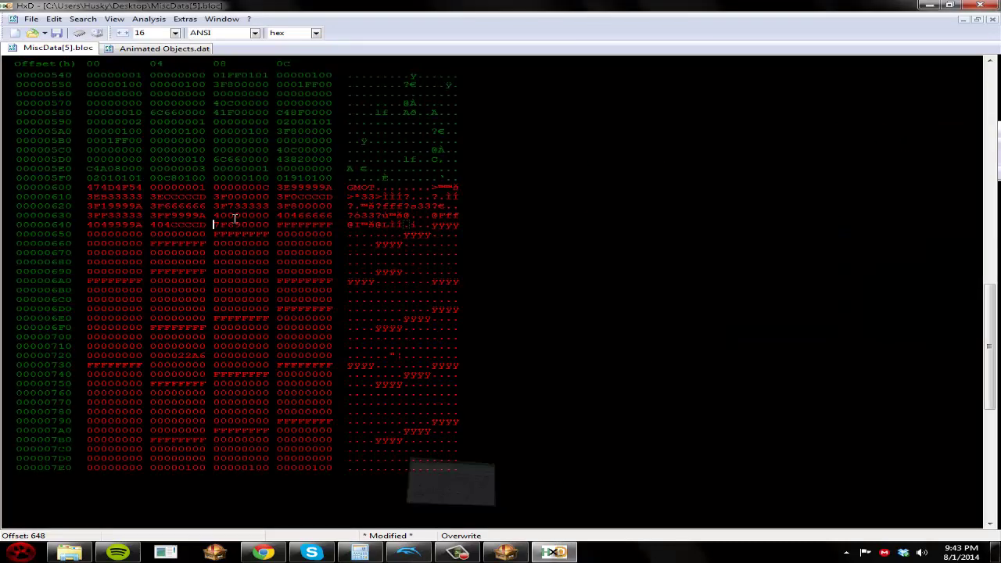
click(56, 33)
middle_click(183, 49)
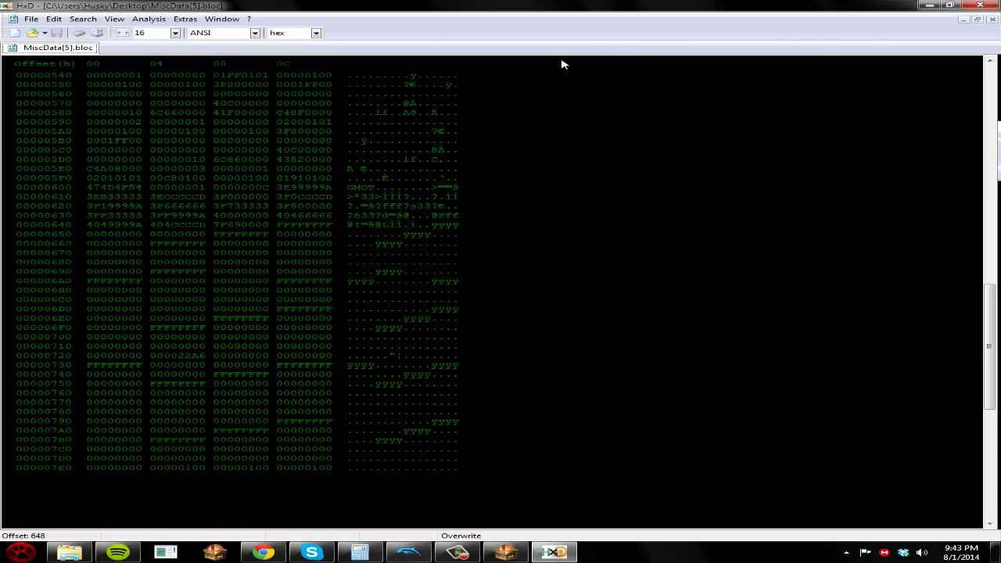
click(979, 6)
Replace MiscData[5] in 040001.pac with the edited MiscData[5].bloc
click(505, 553)
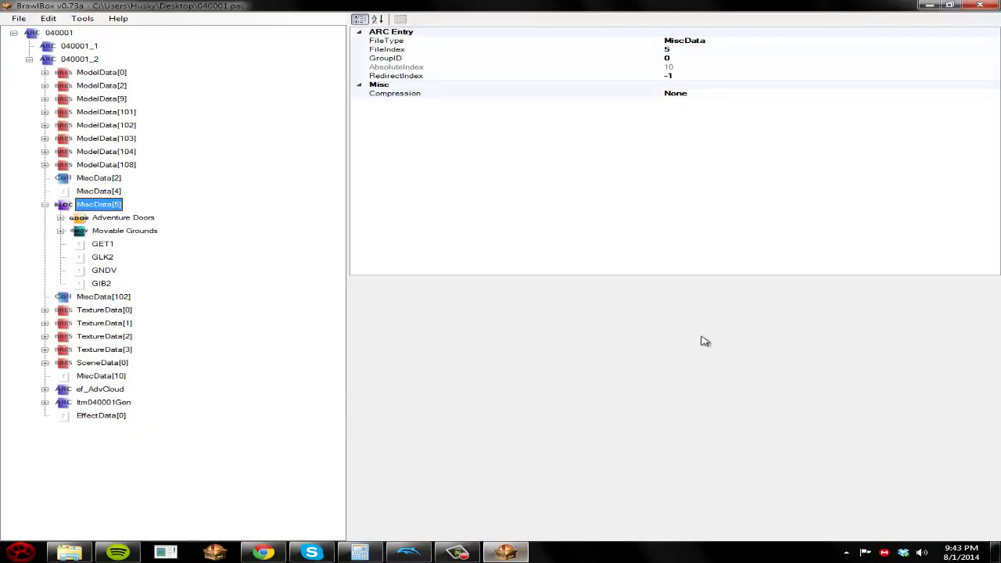
right_click(94, 207)
click(109, 226)
double_click(776, 255)
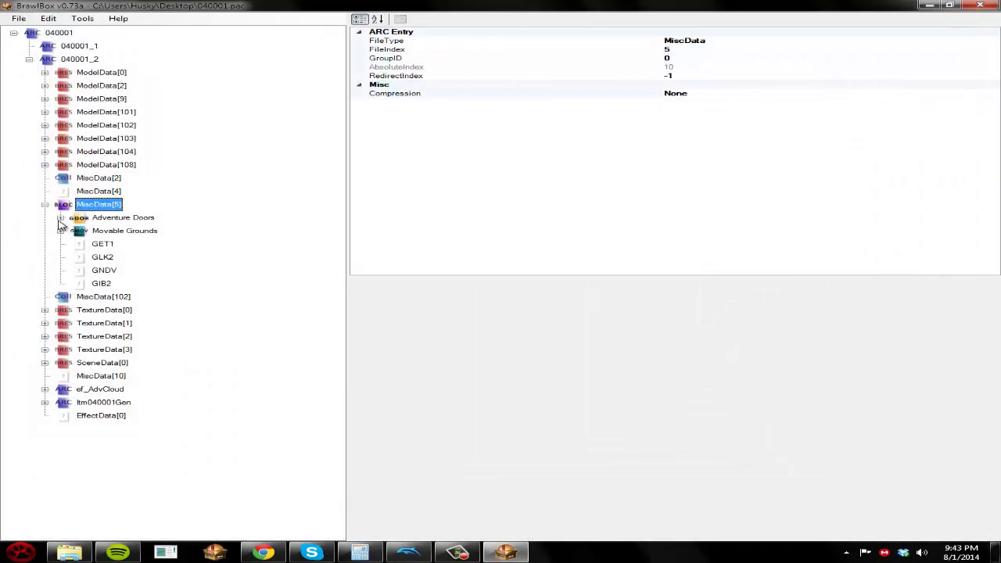
double_click(63, 207)
double_click(62, 207)
Save and reload 040001.pac, check MiscData[5], then minimize BrawlBox to the desktop
click(17, 19)
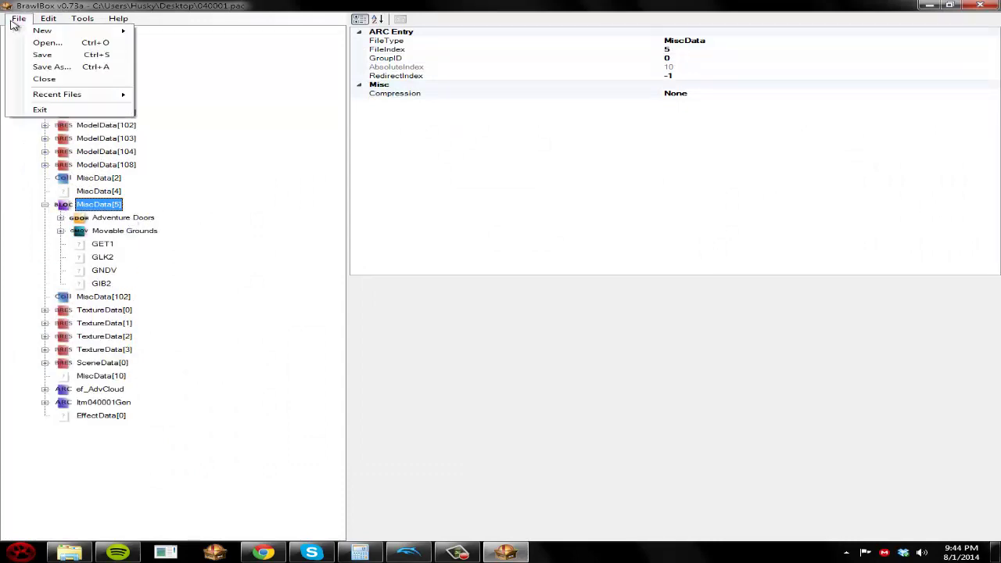
click(31, 55)
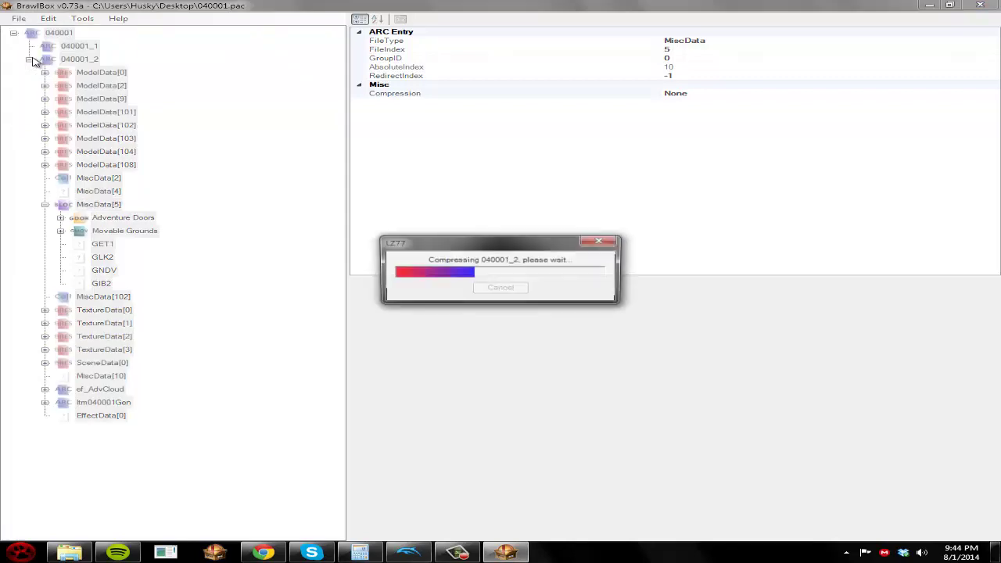
click(17, 19)
click(31, 42)
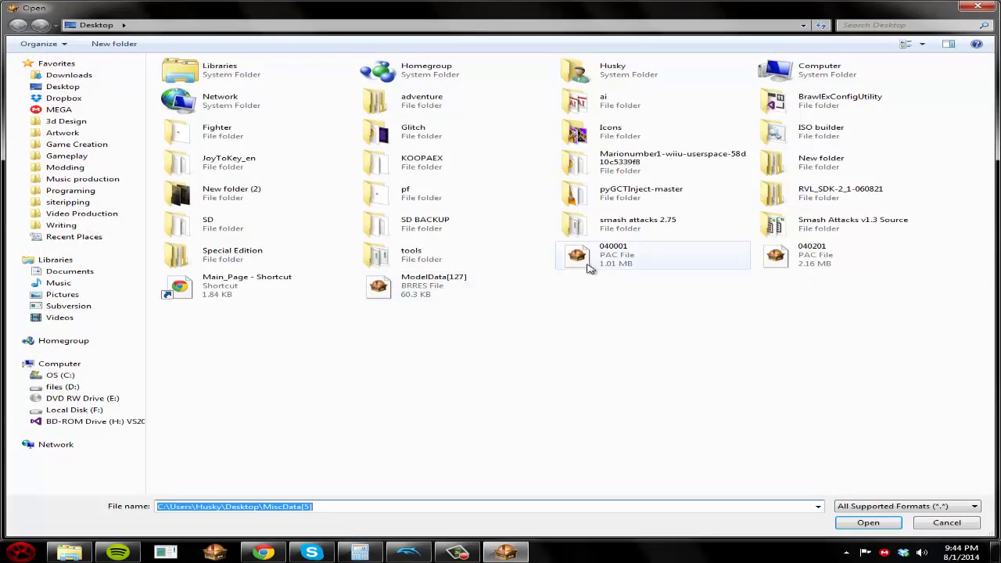
double_click(739, 265)
click(29, 59)
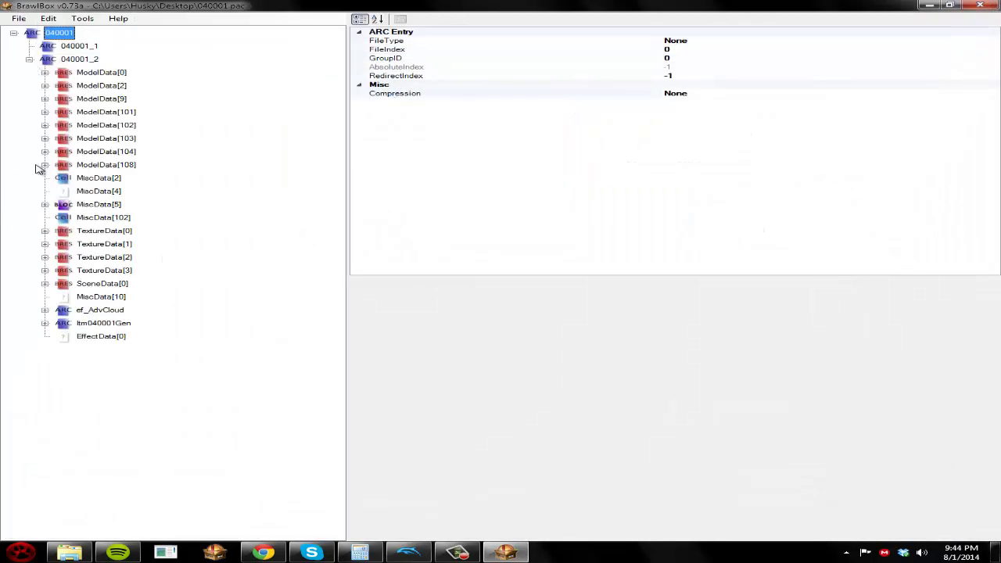
click(45, 204)
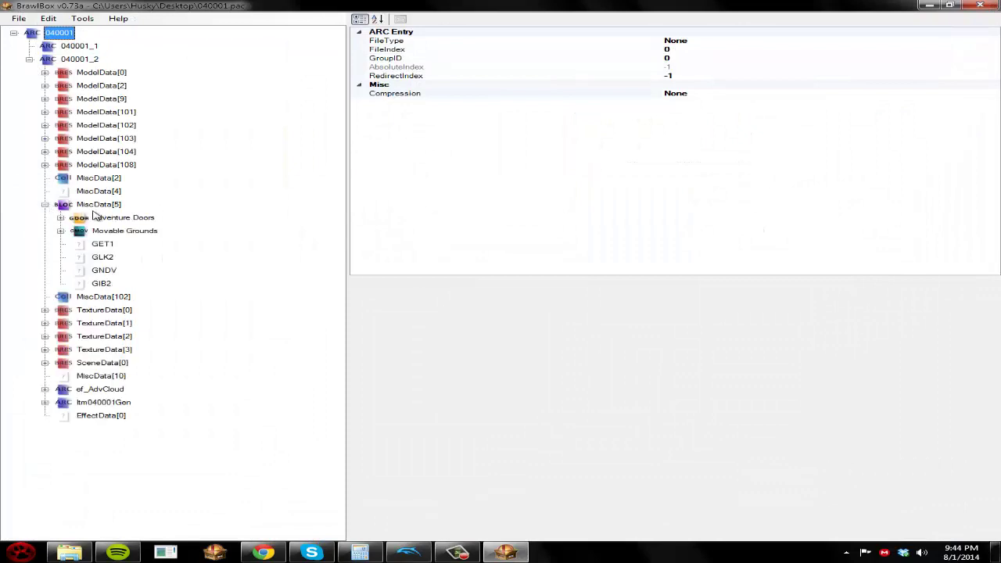
click(490, 553)
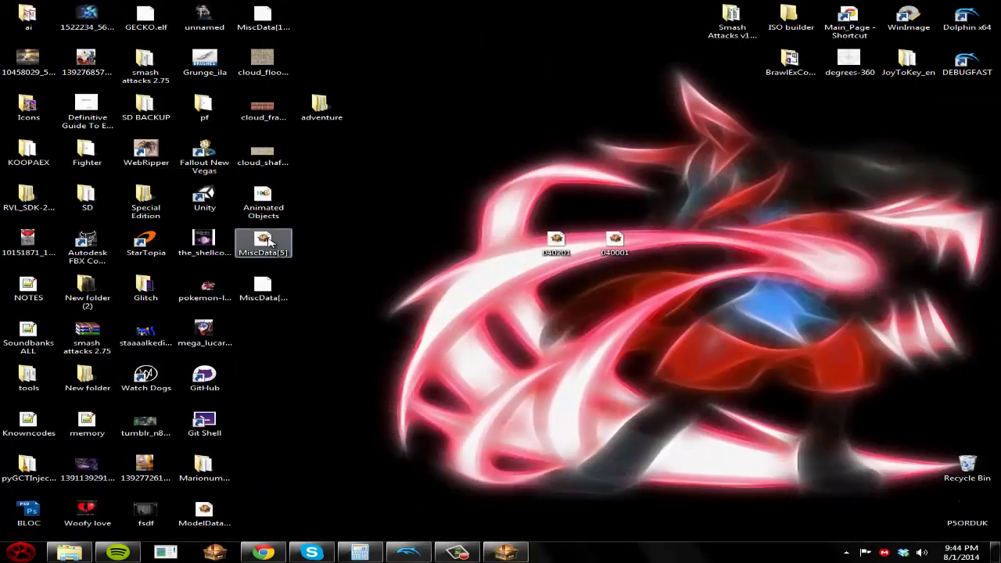
right_click(285, 252)
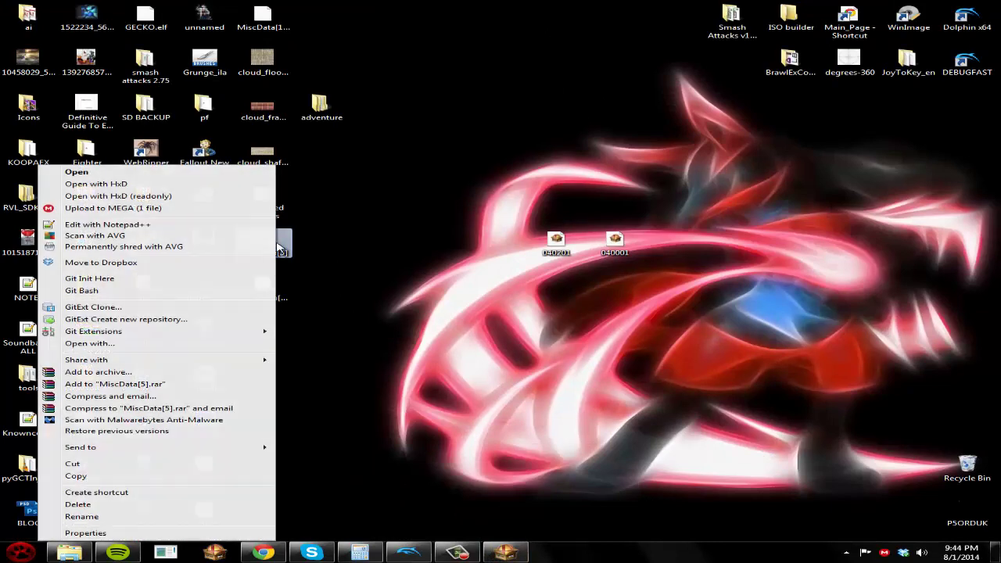
Write 07 at offset 7 of MiscData[5].bloc in HxD, save, and return to BrawlBox
click(161, 195)
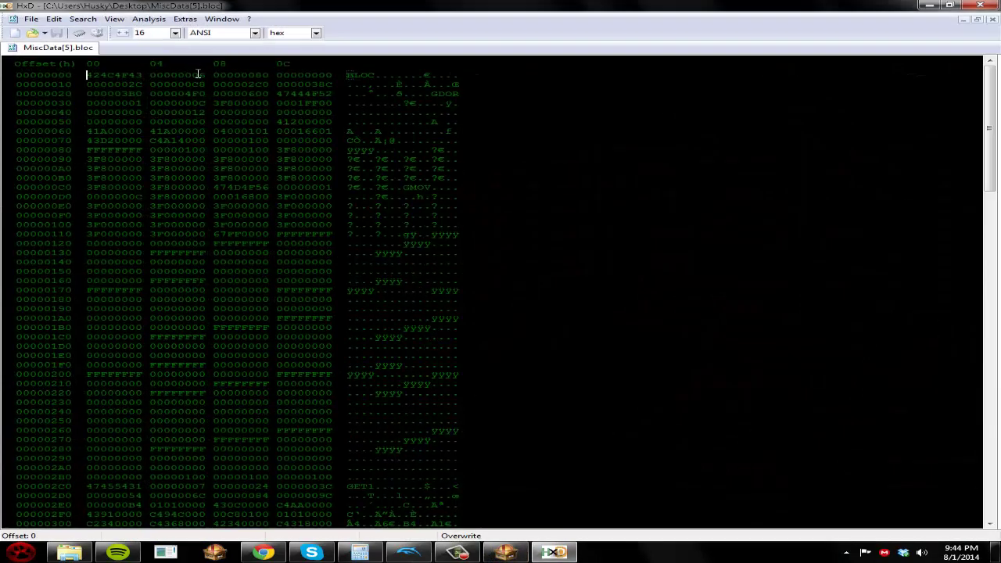
click(197, 74)
text(07)
click(56, 33)
key(alt+F4)
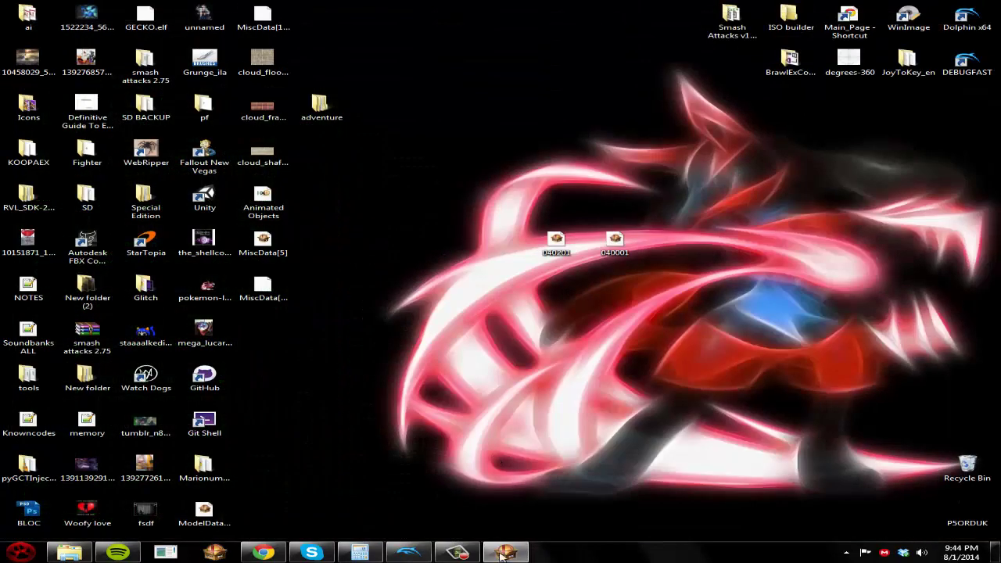
click(505, 553)
Replace MiscData[5] with the re-edited file and check its new Animated Objects section
click(94, 204)
right_click(87, 208)
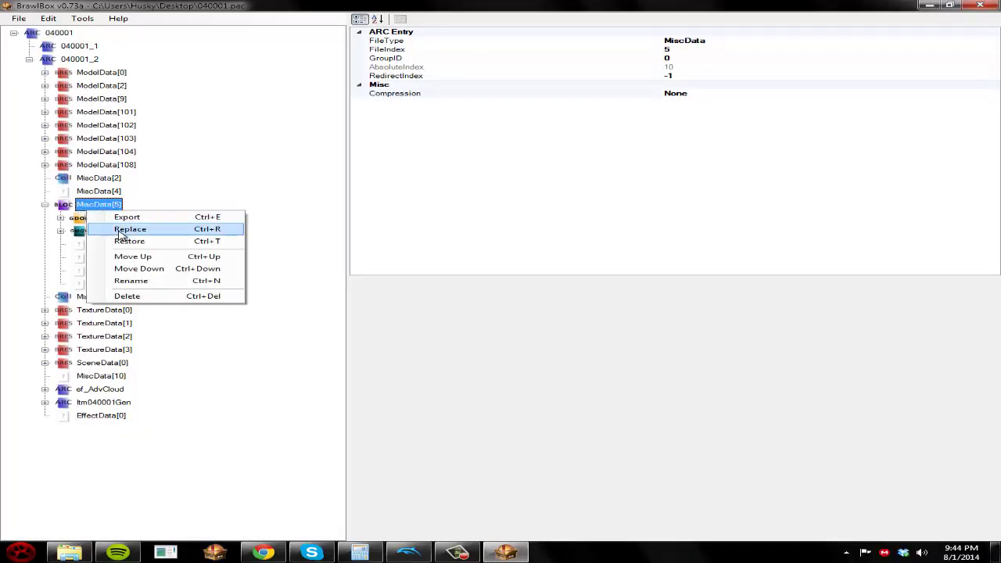
click(125, 229)
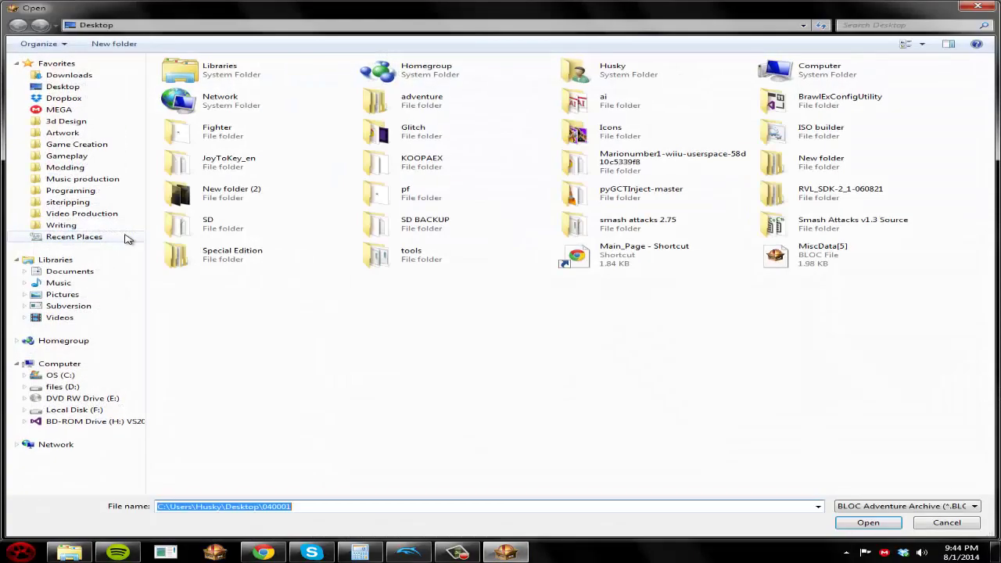
click(774, 256)
key(Return)
click(86, 300)
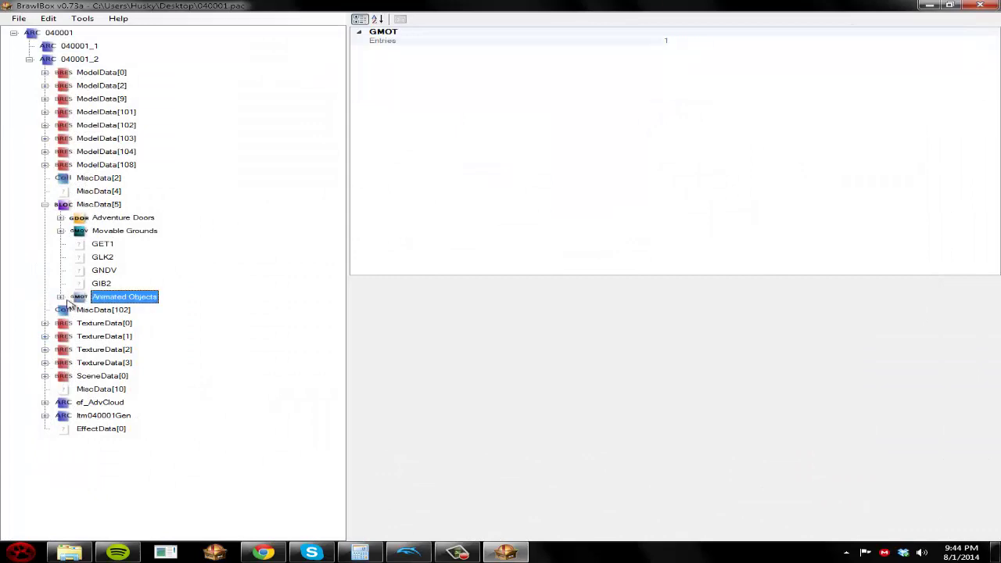
click(60, 296)
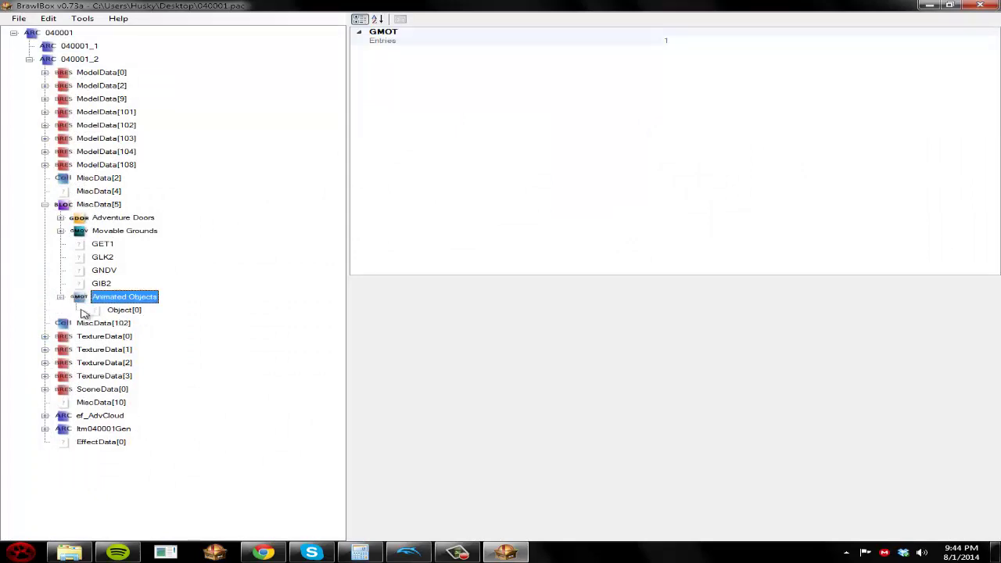
click(111, 313)
click(60, 297)
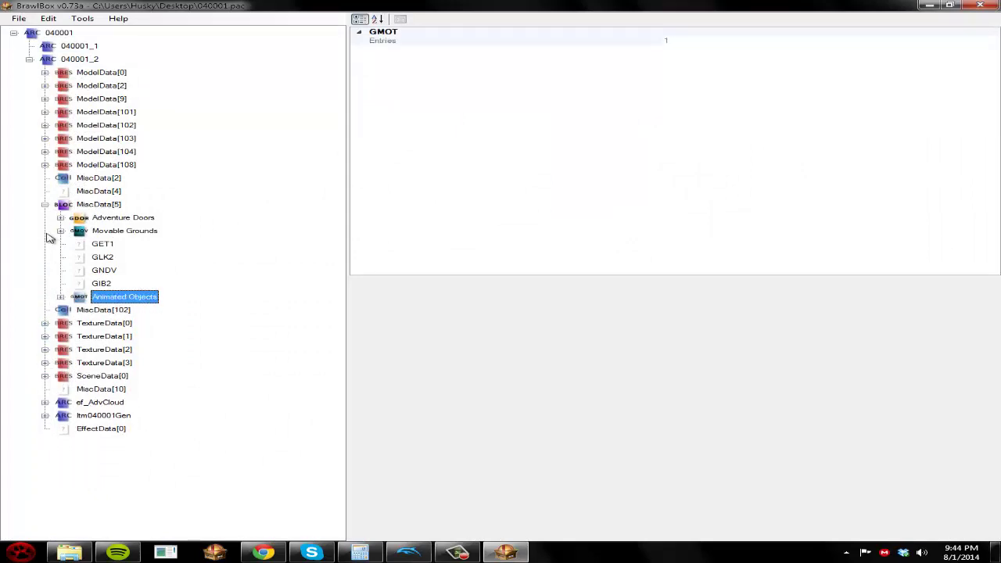
click(45, 205)
Import ModelData[127] into 040001_2 as a BRResource Pack
right_click(62, 59)
mouse_move(71, 67)
mouse_move(173, 79)
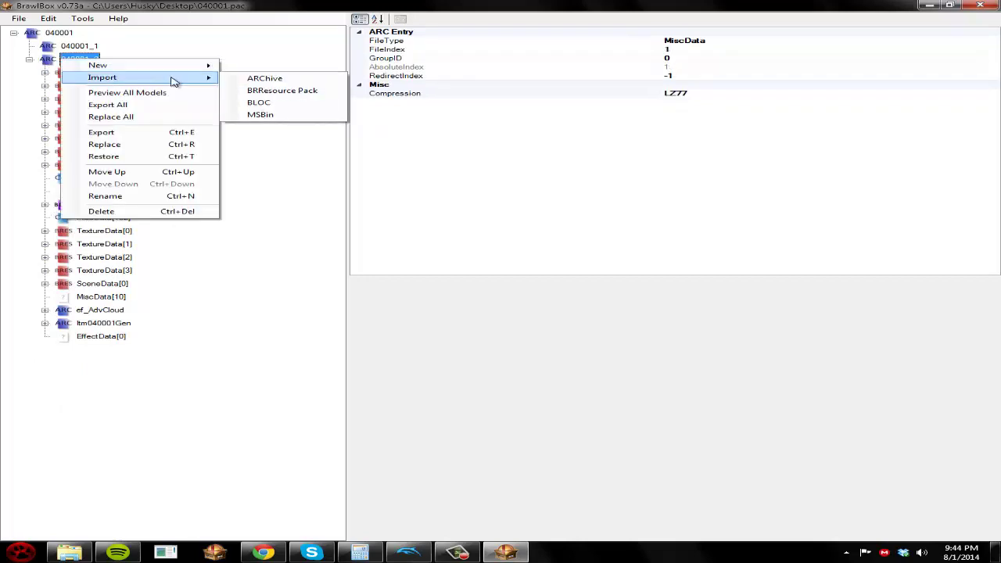
click(296, 90)
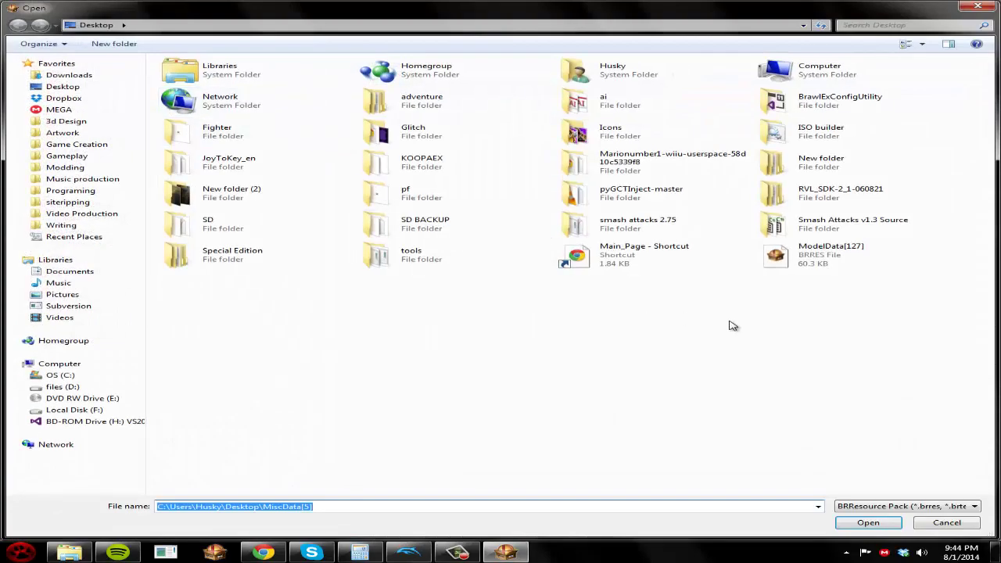
double_click(805, 254)
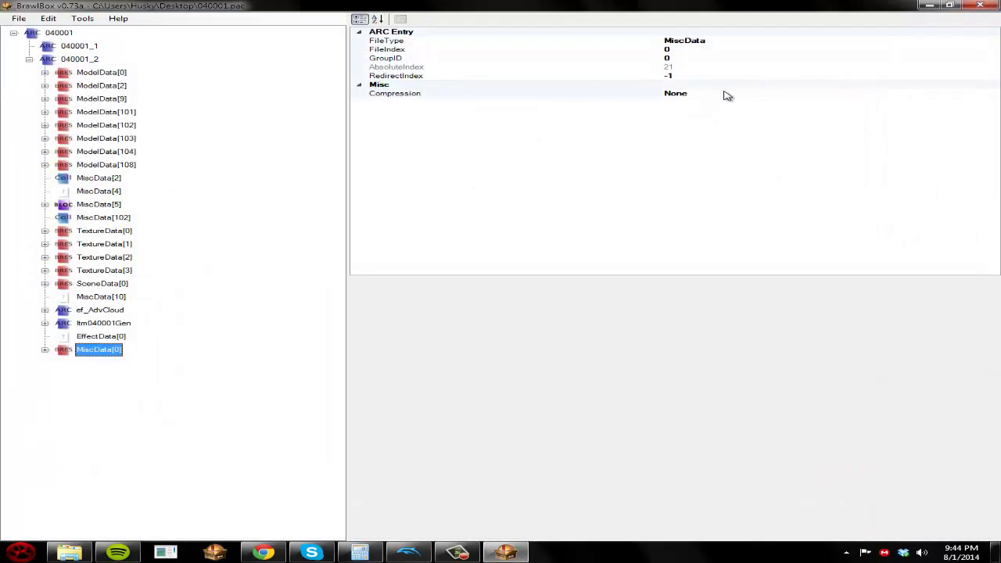
Set the imported entry's file type to ModelData and file index to 127
double_click(713, 41)
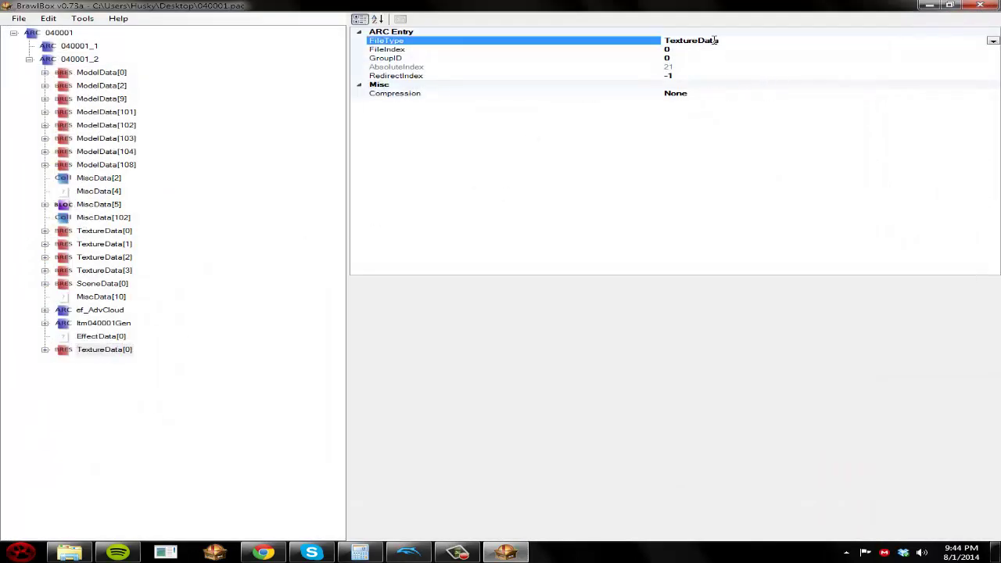
click(992, 40)
click(677, 68)
click(677, 49)
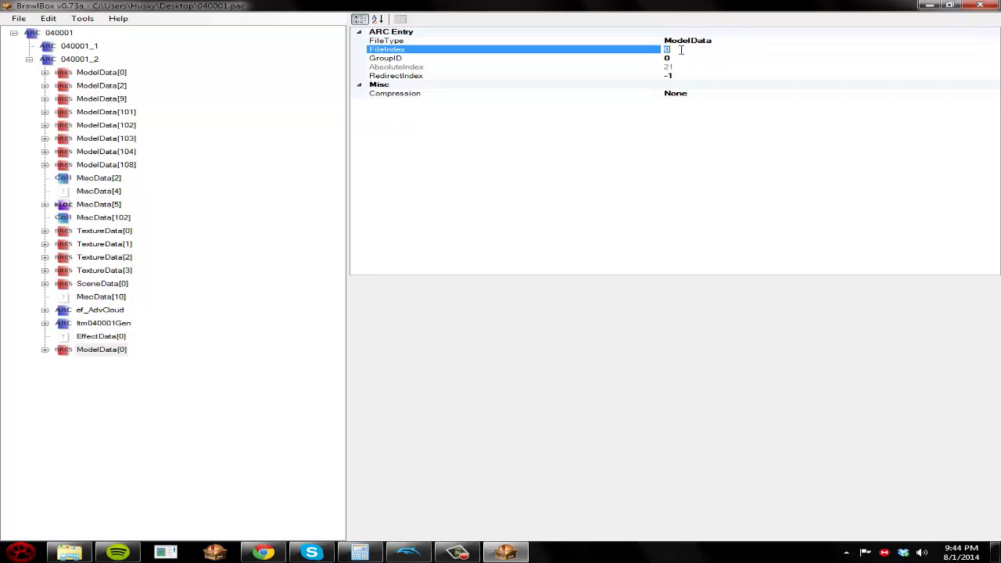
text(127)
key(Return)
Add a new entry under 040001_2, replace it with MiscData[105].coll, and set FileIndex 105
right_click(78, 59)
click(74, 59)
right_click(51, 61)
mouse_move(69, 80)
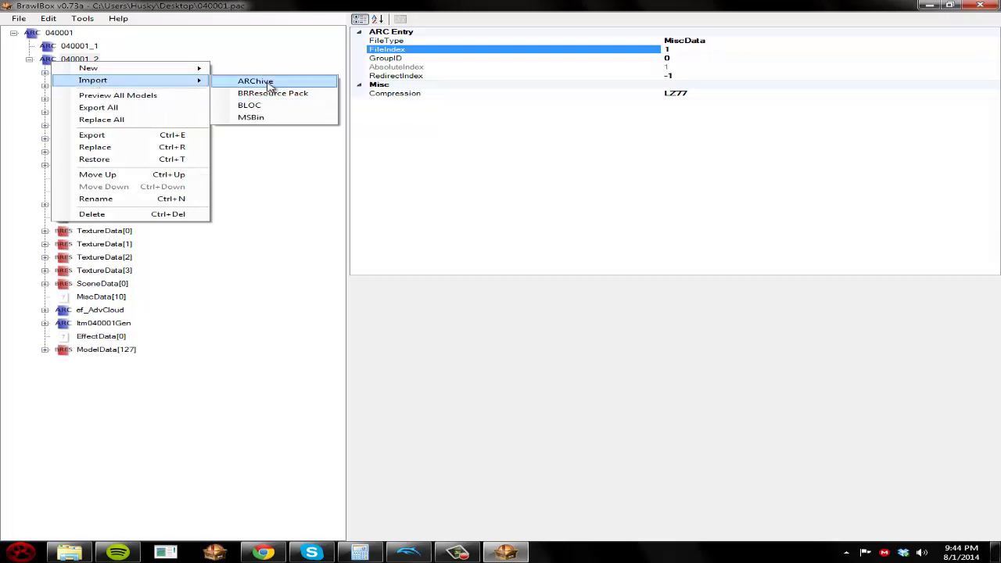
mouse_move(173, 71)
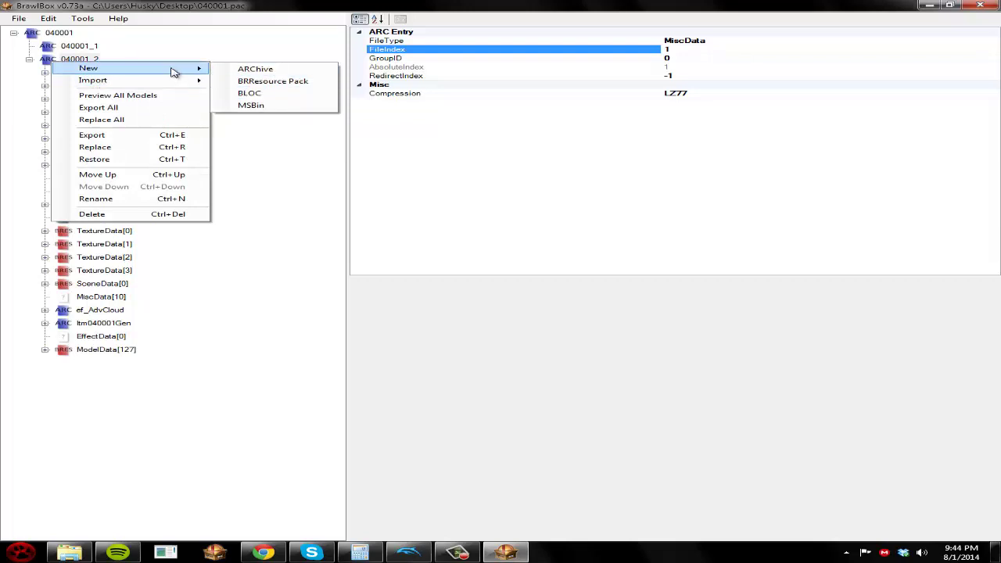
click(258, 71)
right_click(95, 367)
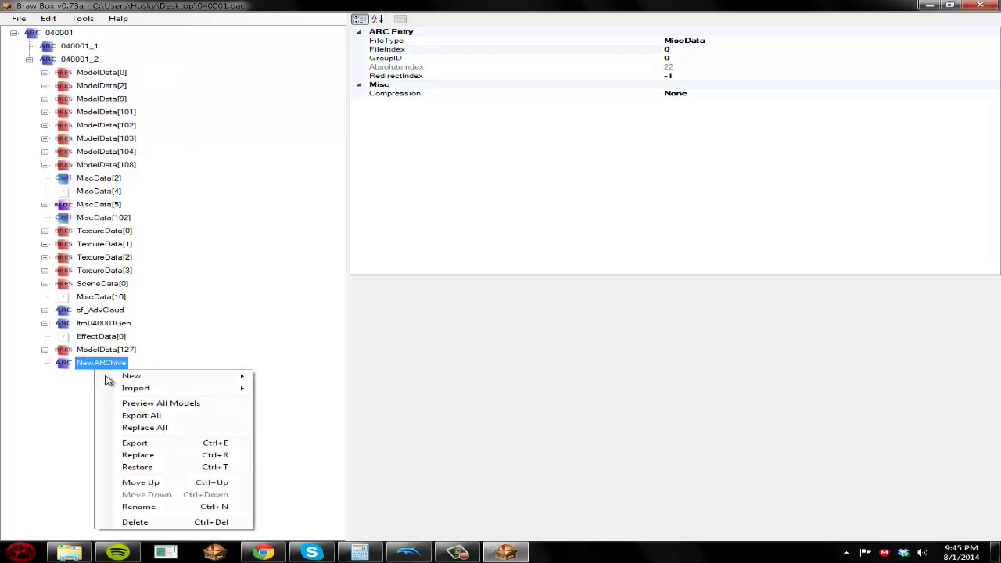
click(133, 454)
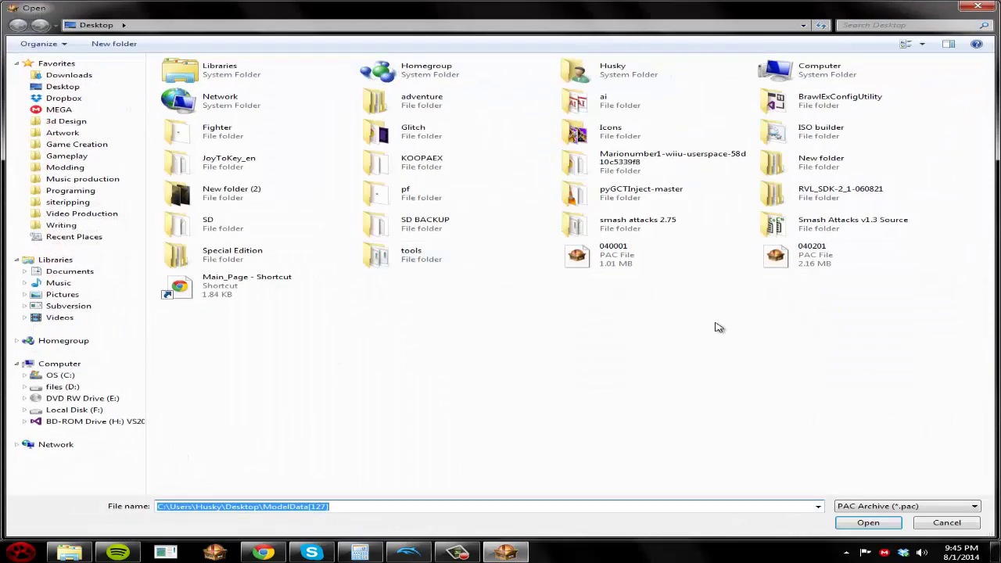
text(misc)
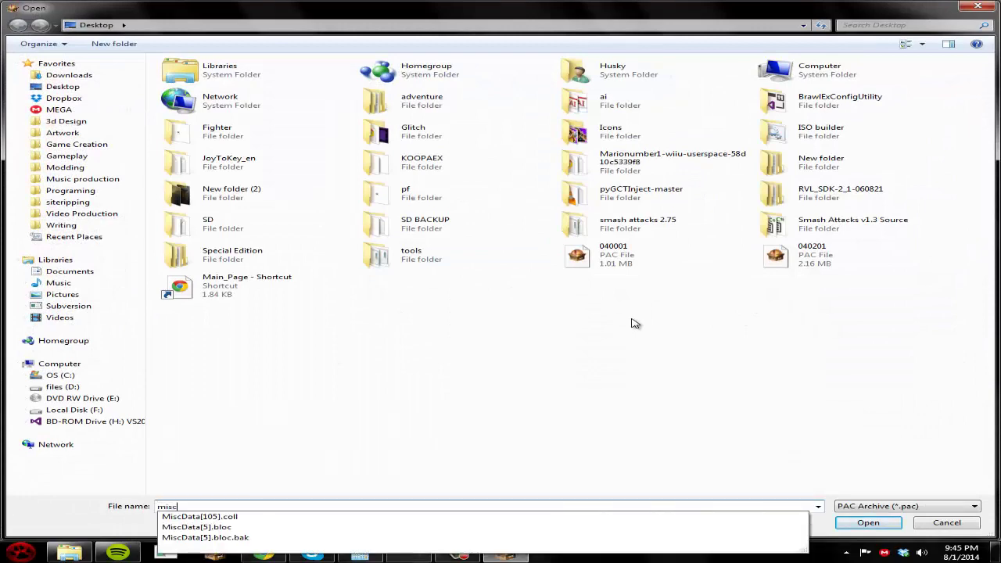
key(Down)
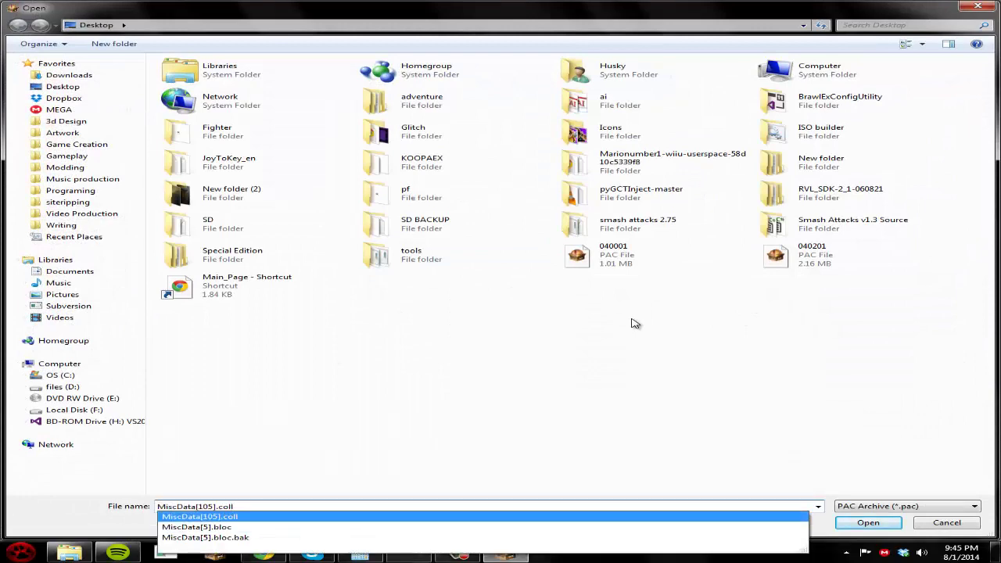
key(Return)
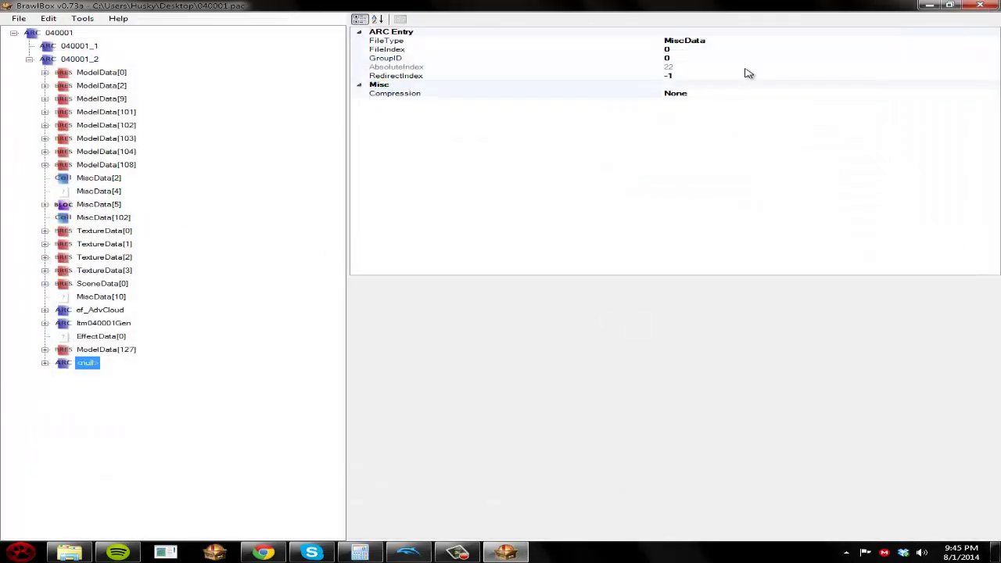
click(697, 51)
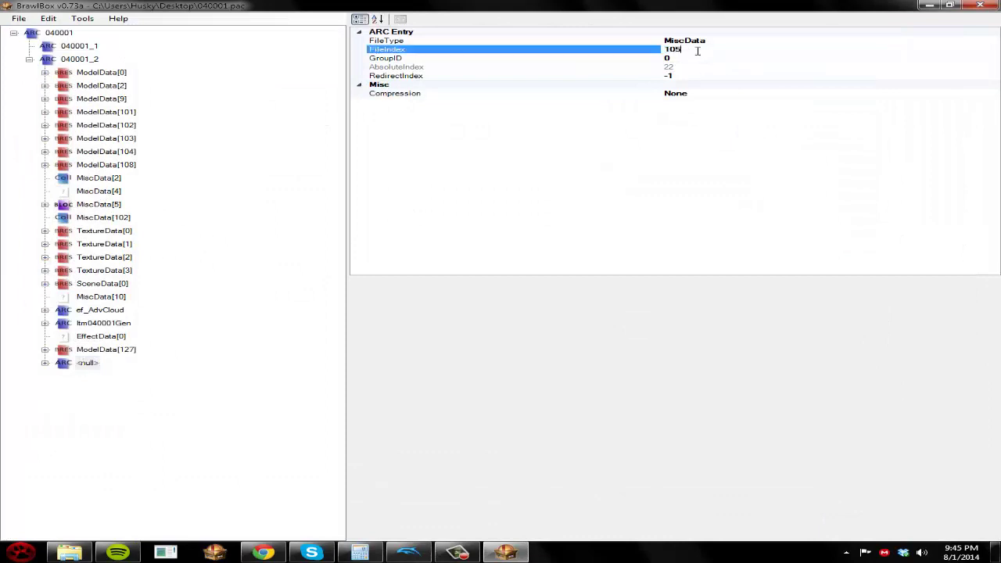
text(105)
Try saving 040001.pac, dismiss the resulting error, and close BrawlBox without saving
click(19, 18)
click(38, 54)
click(395, 303)
click(395, 304)
click(545, 300)
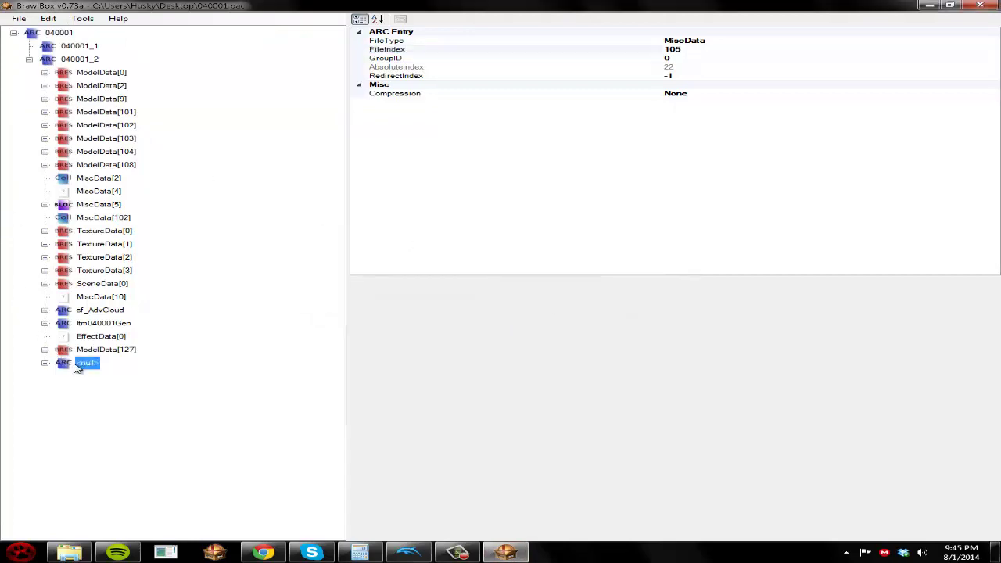
click(979, 5)
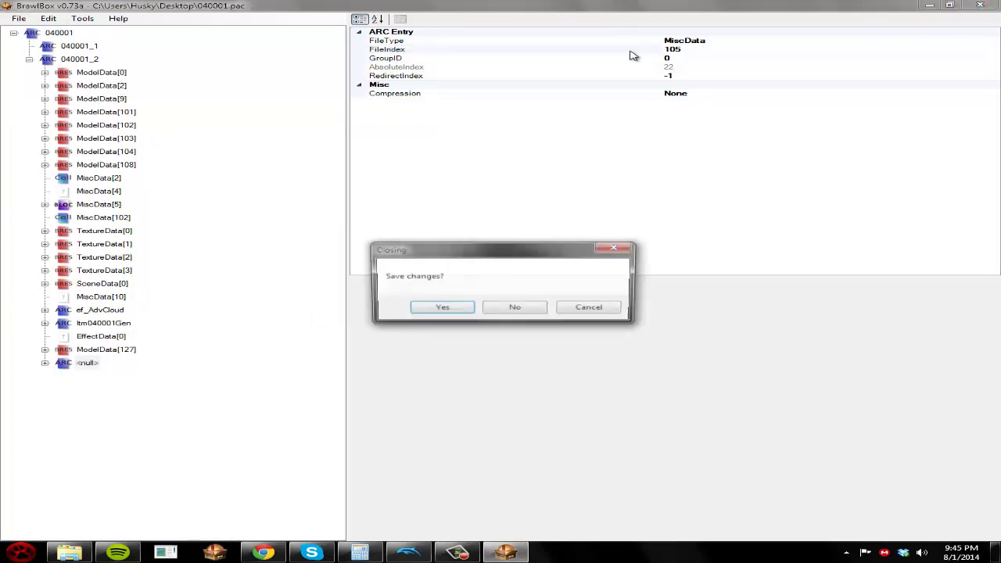
click(516, 311)
Reopen 040001.pac in a maximized BrawlBox with 040001_2 expanded
click(556, 244)
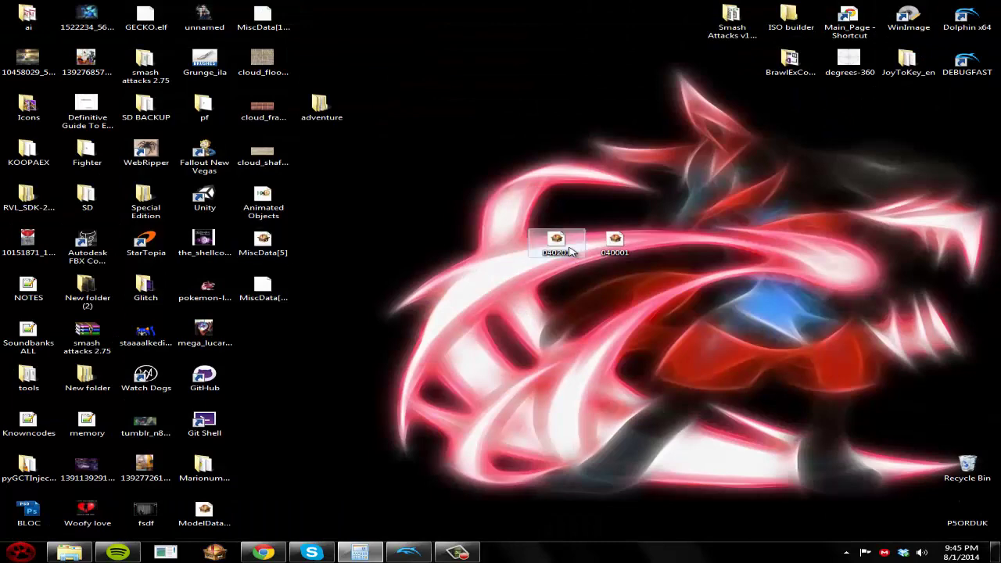
double_click(614, 244)
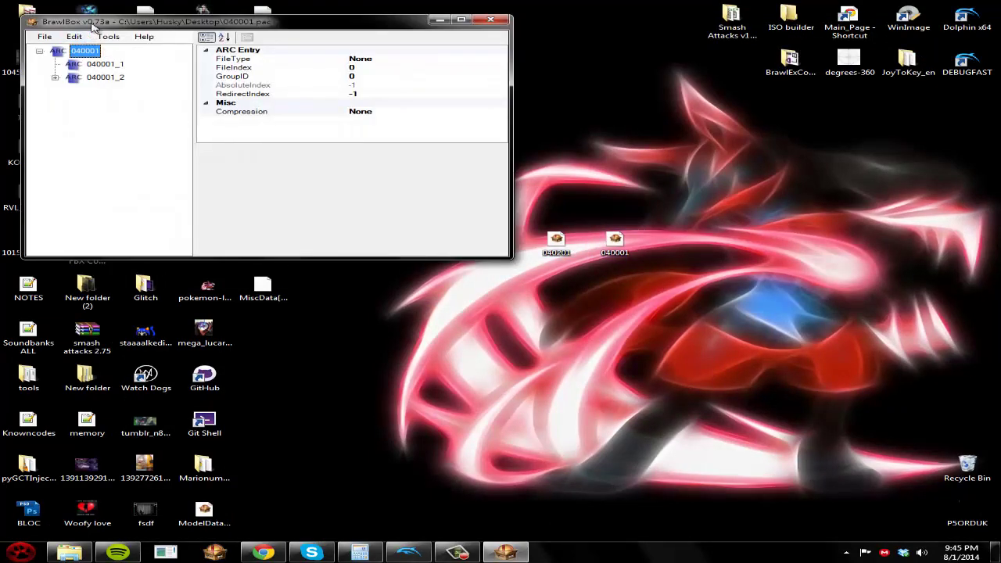
double_click(91, 23)
click(28, 60)
Add a new ARChive entry under 040001_2 holding MiscData[105].coll with FileIndex 105
right_click(79, 59)
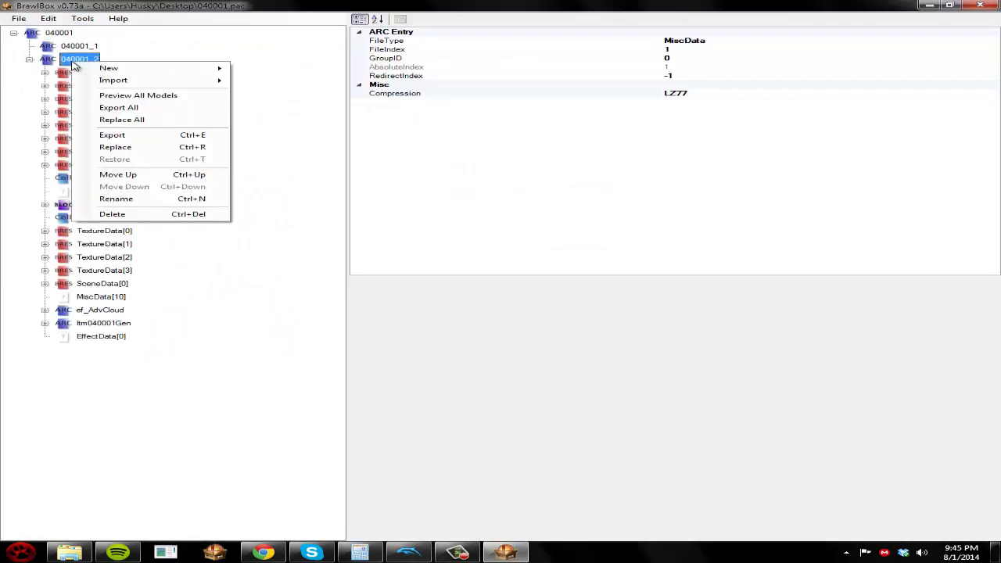
mouse_move(212, 70)
click(348, 72)
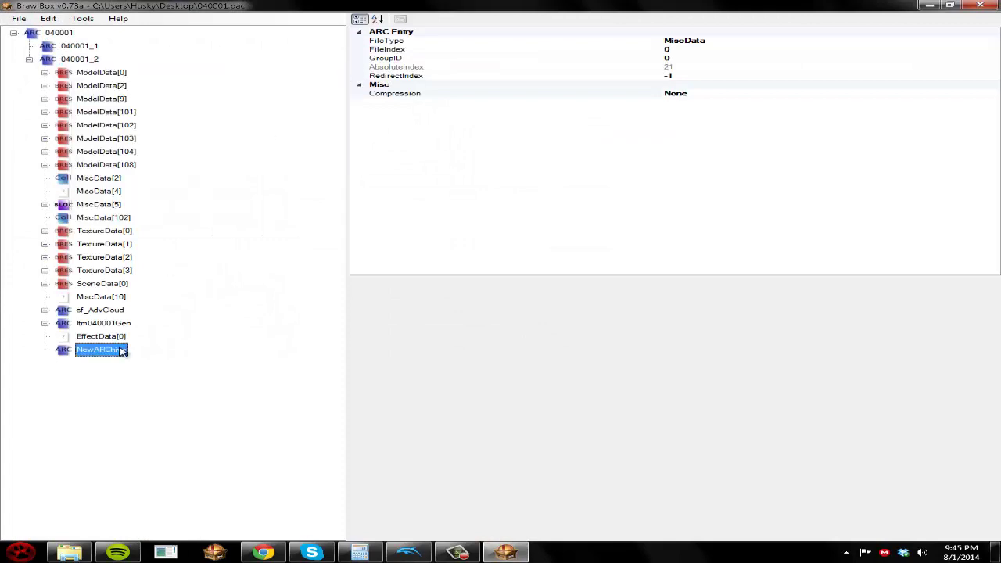
right_click(122, 351)
click(194, 434)
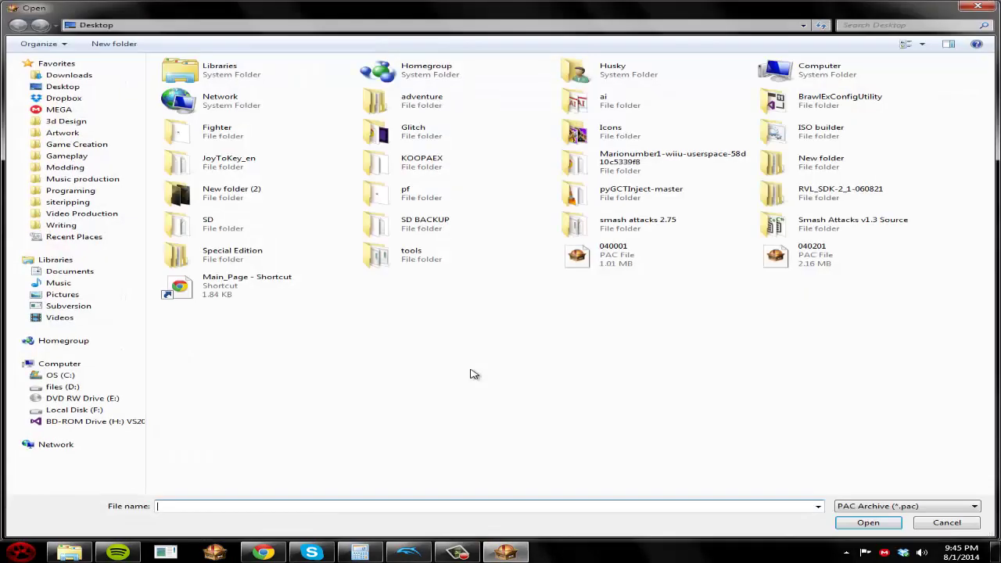
text(misc)
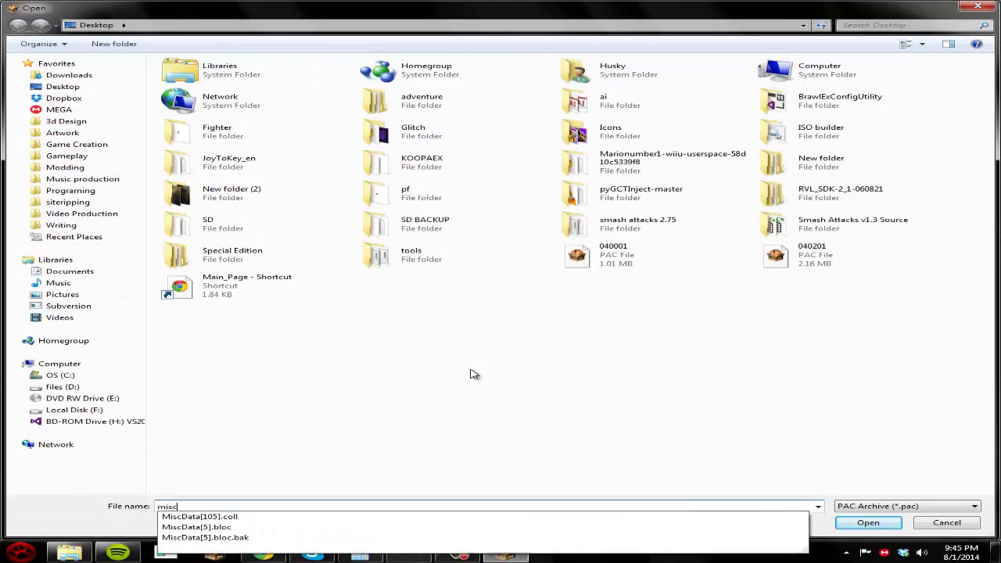
key(Down)
key(Return)
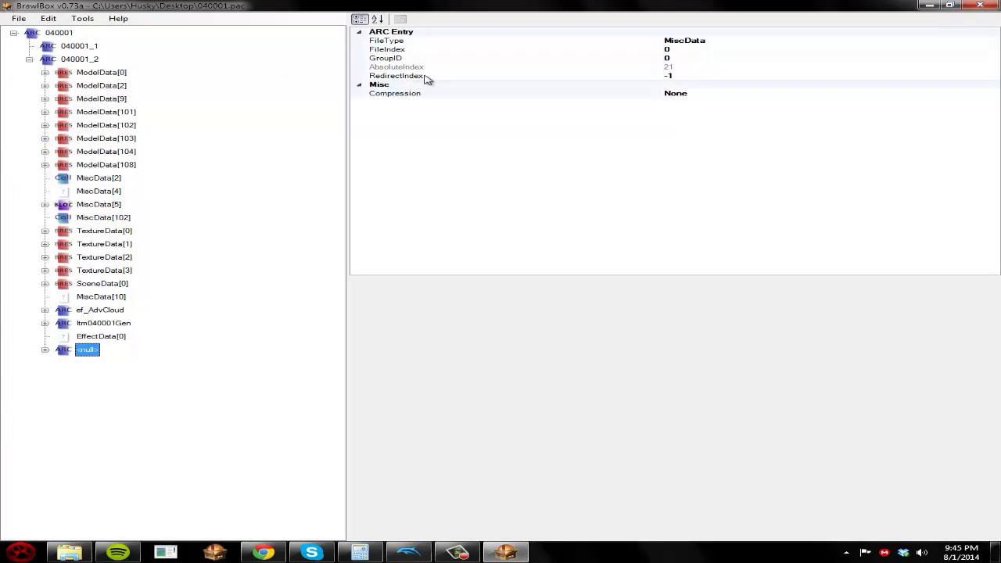
click(677, 50)
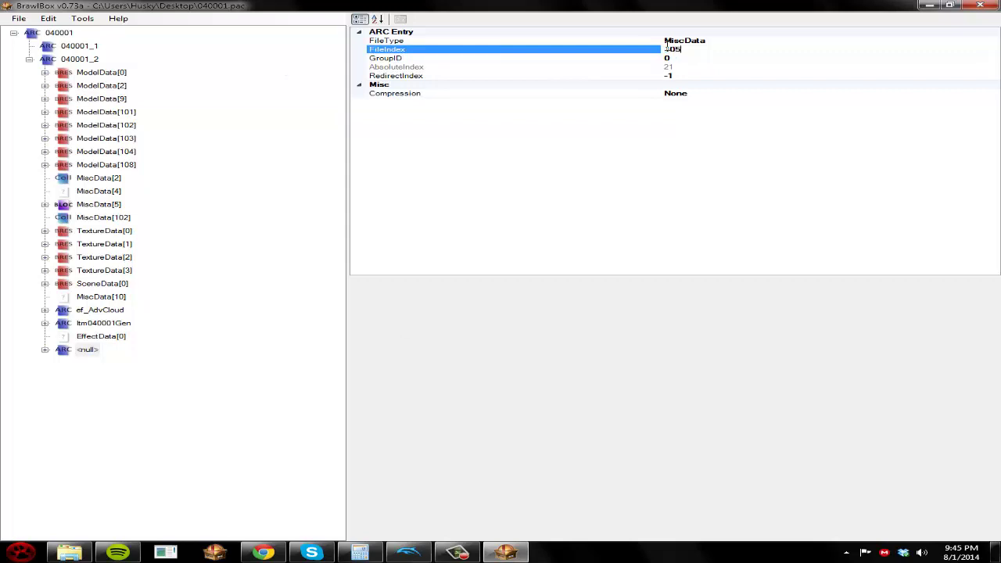
click(88, 350)
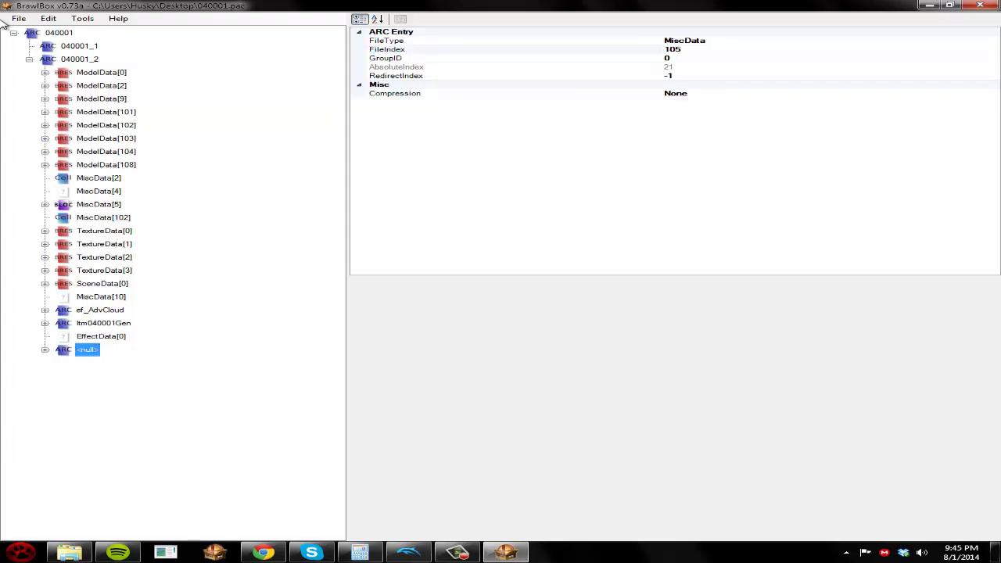
right_click(89, 350)
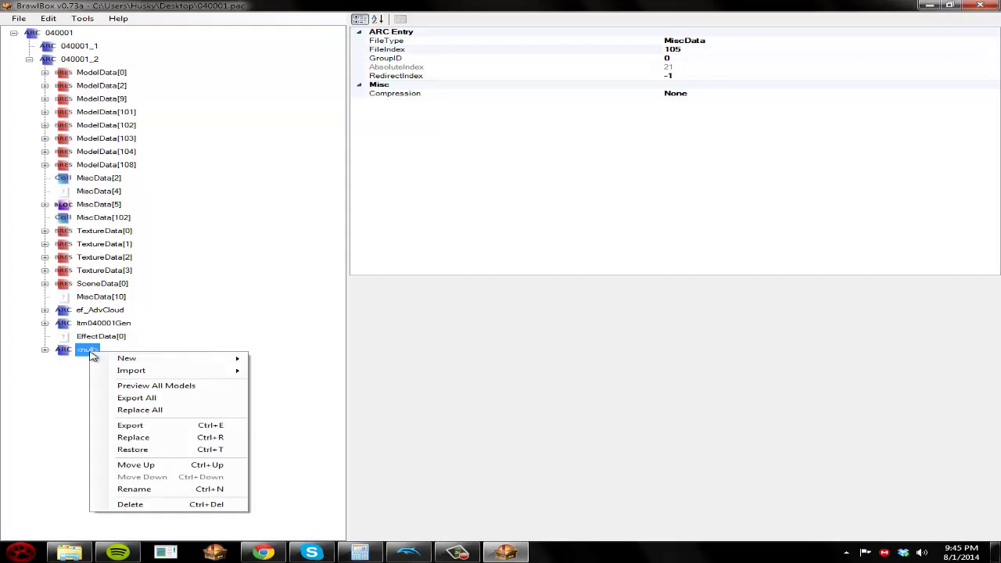
Save 040001.pac, which fails with a value-out-of-range error, and view its details
click(11, 21)
click(40, 53)
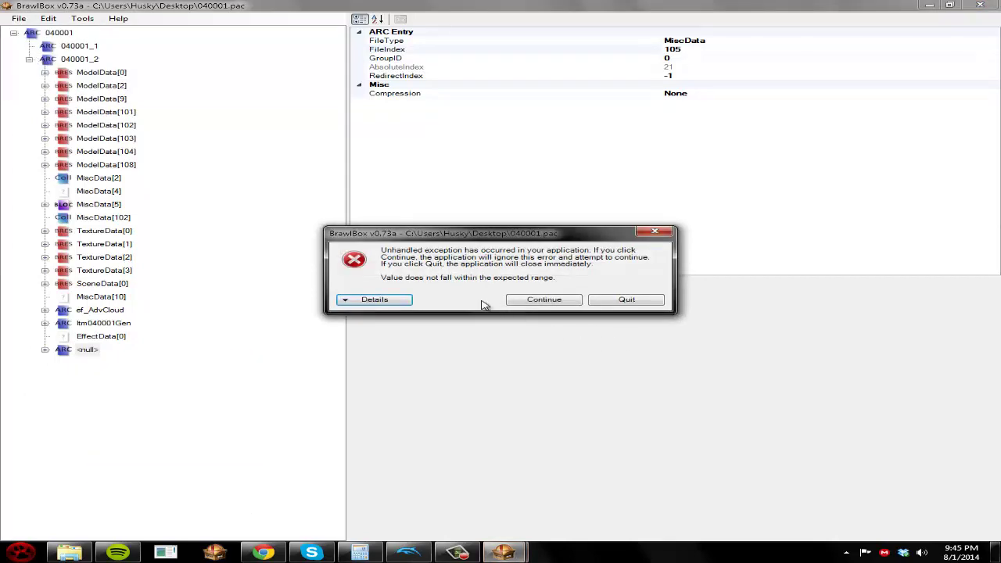
click(374, 299)
Read the exception details, continue past the error, and expand the <null> entry to inspect it
mouse_move(456, 393)
mouse_down()
mouse_move(537, 391)
mouse_move(469, 392)
mouse_up()
click(544, 299)
click(45, 349)
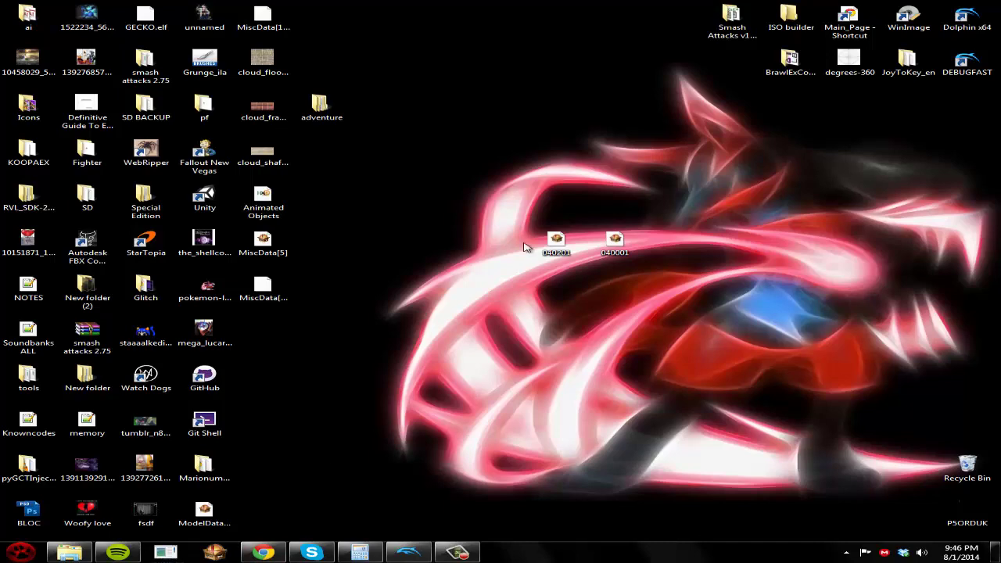
Reopen 040001.pac and add a new entry under 040001_2 replaced with MiscData[105].coll
double_click(609, 246)
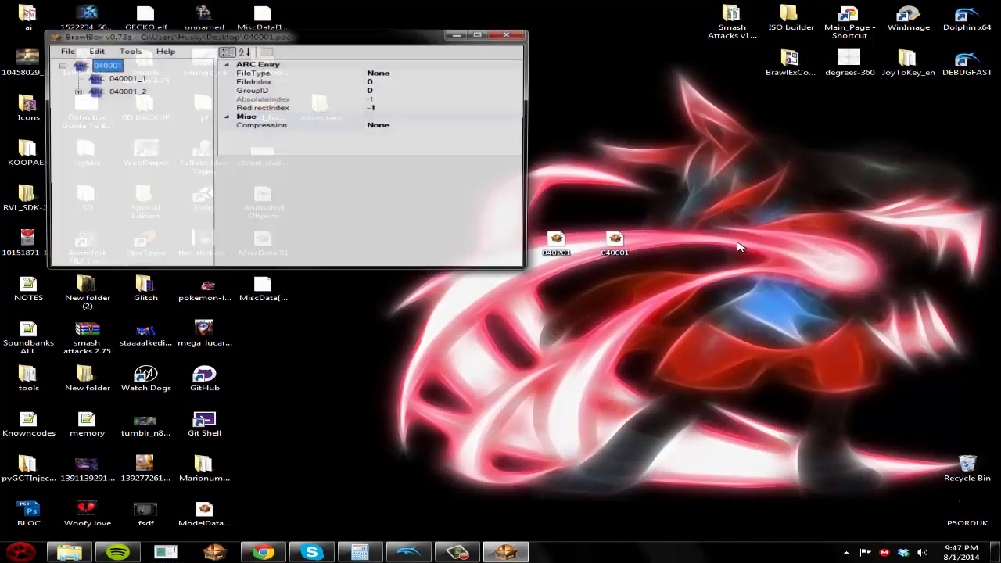
click(86, 94)
double_click(175, 37)
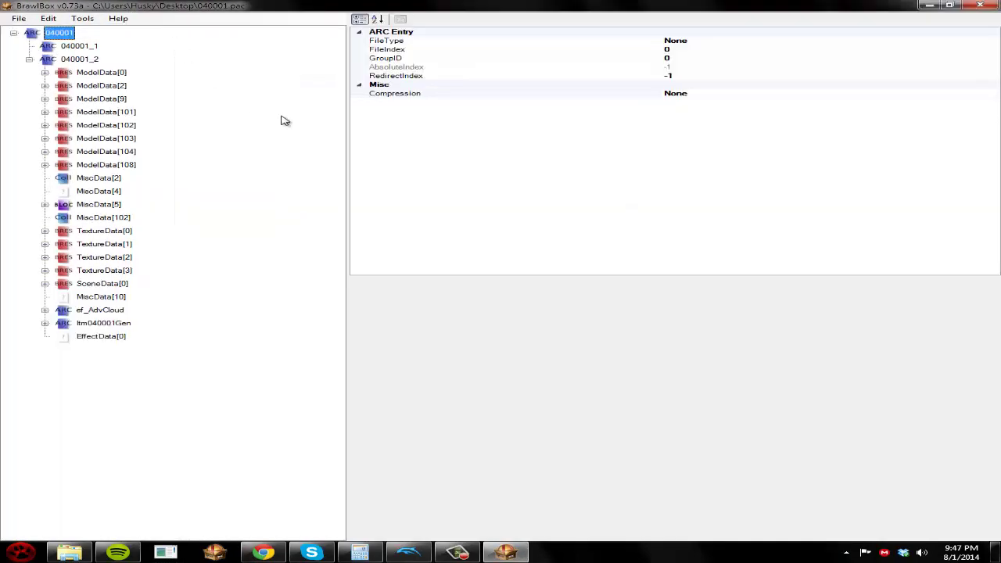
right_click(80, 60)
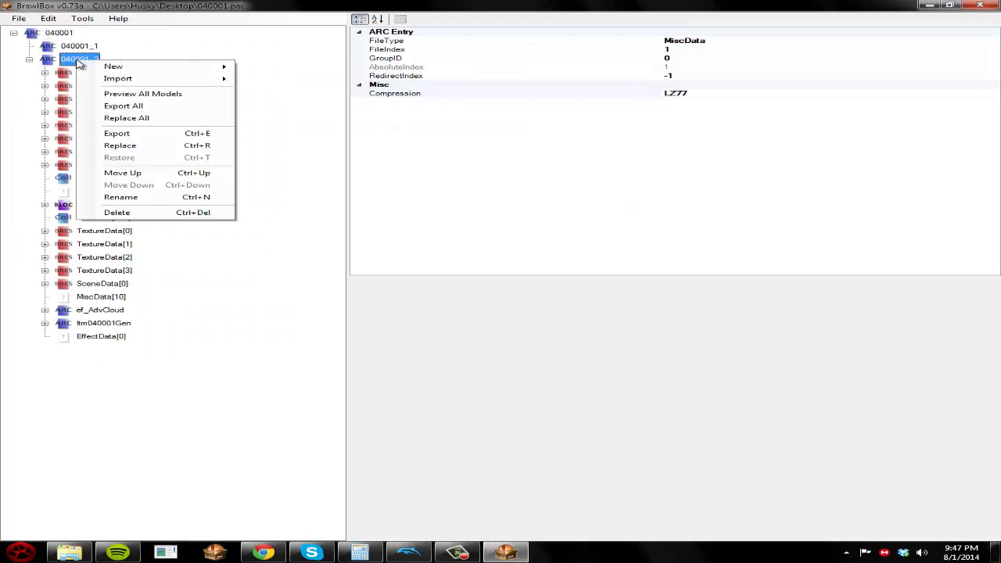
mouse_move(118, 67)
click(344, 68)
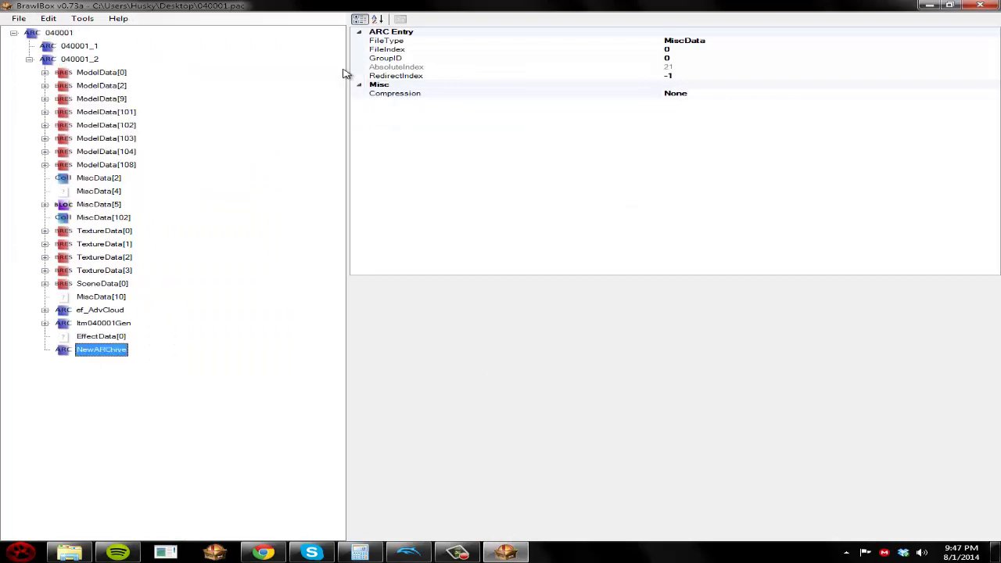
right_click(102, 350)
click(153, 440)
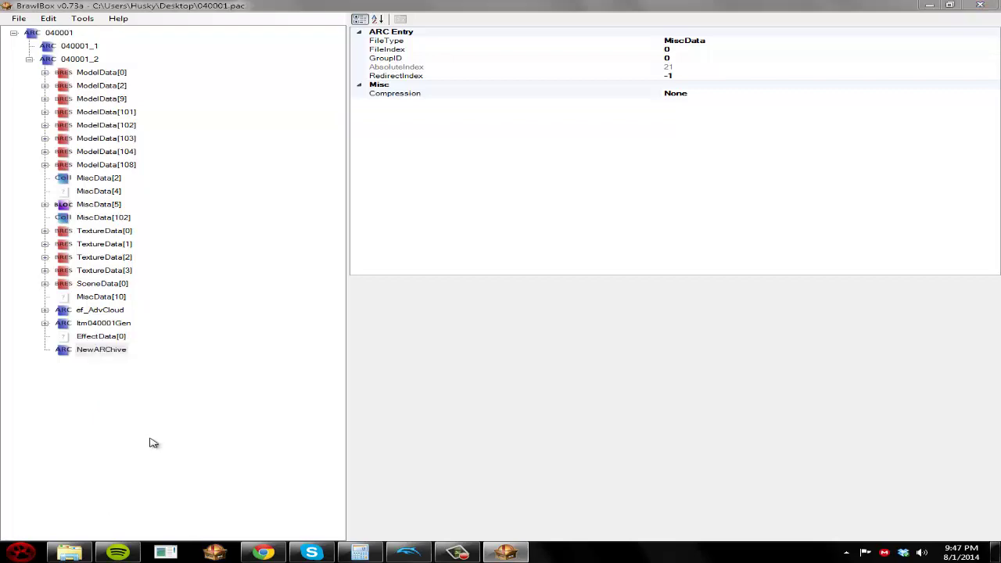
text(mi)
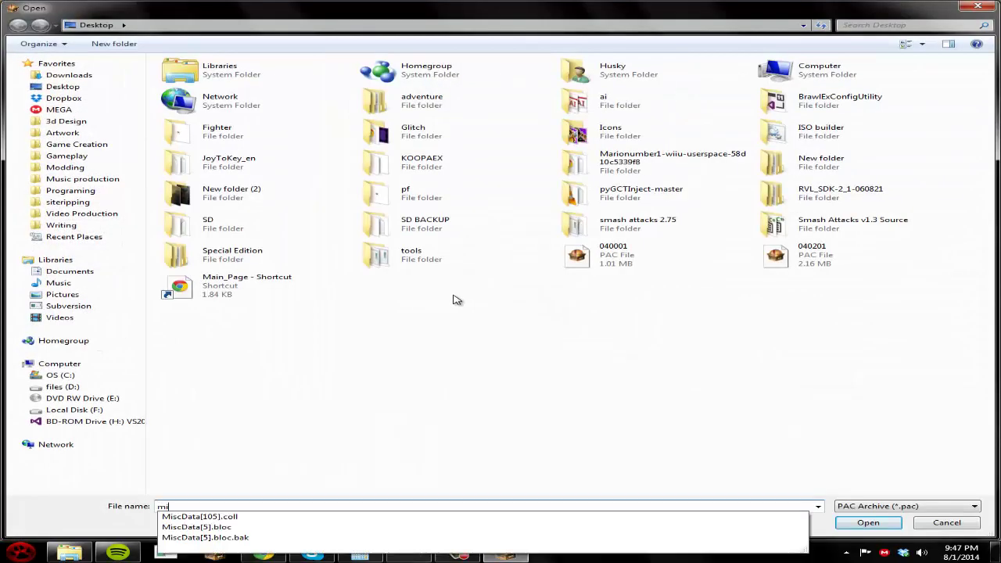
text(sc)
key(Down)
key(Return)
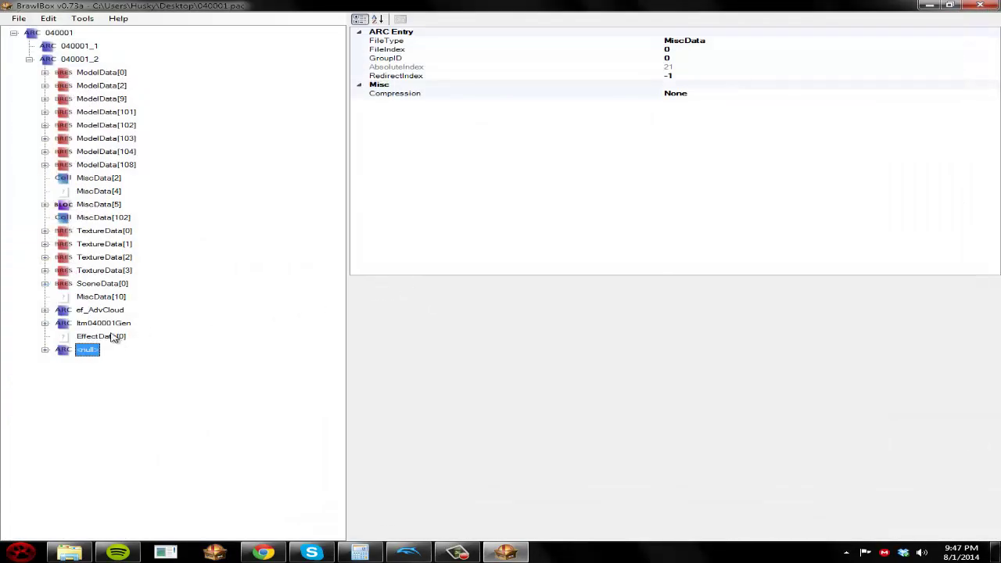
Save 040001.pac and reopen the saved file
click(18, 18)
click(31, 50)
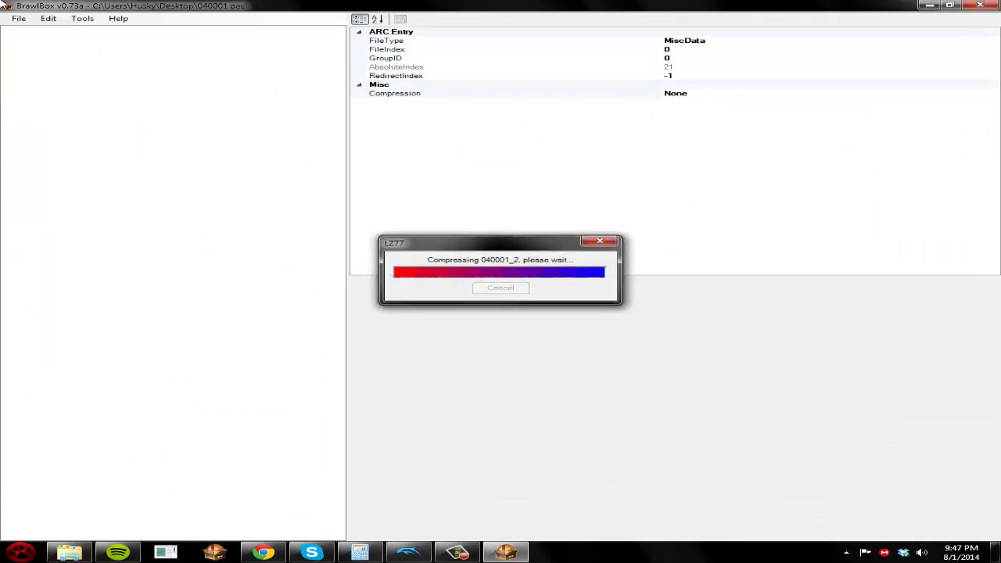
click(18, 18)
click(31, 38)
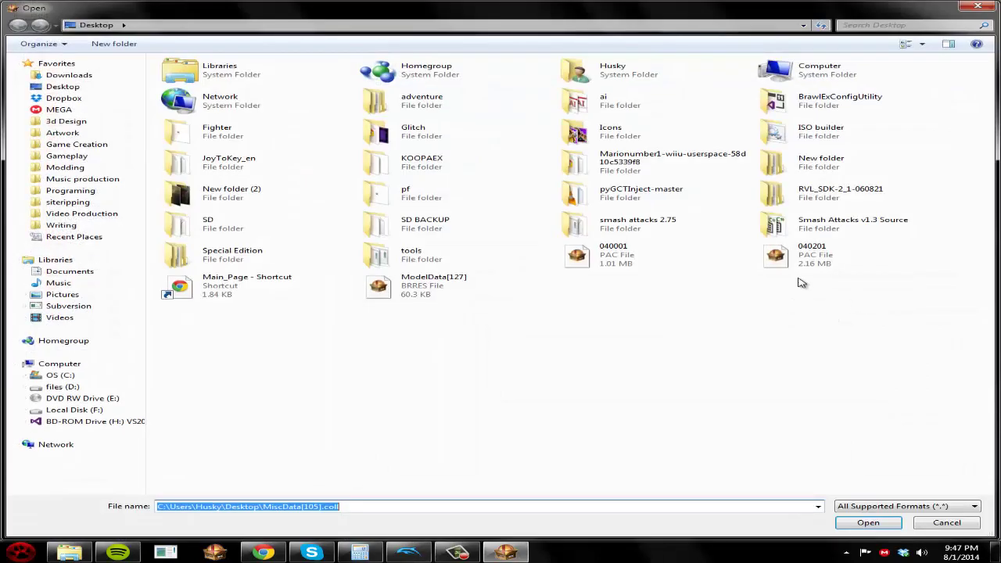
double_click(664, 263)
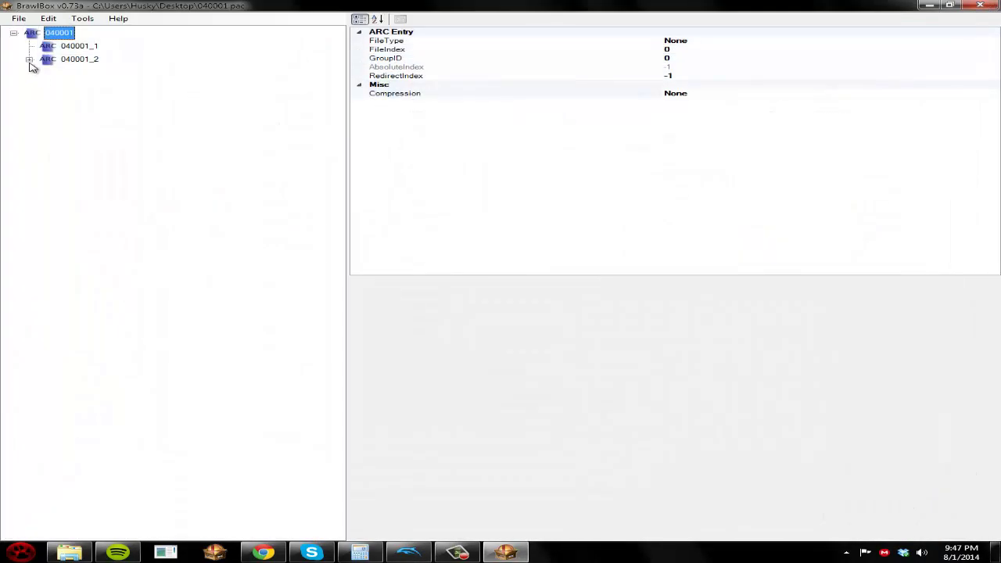
Set the new MiscData entry's FileIndex to 105 and move it up below MiscData[102]
click(29, 60)
click(99, 349)
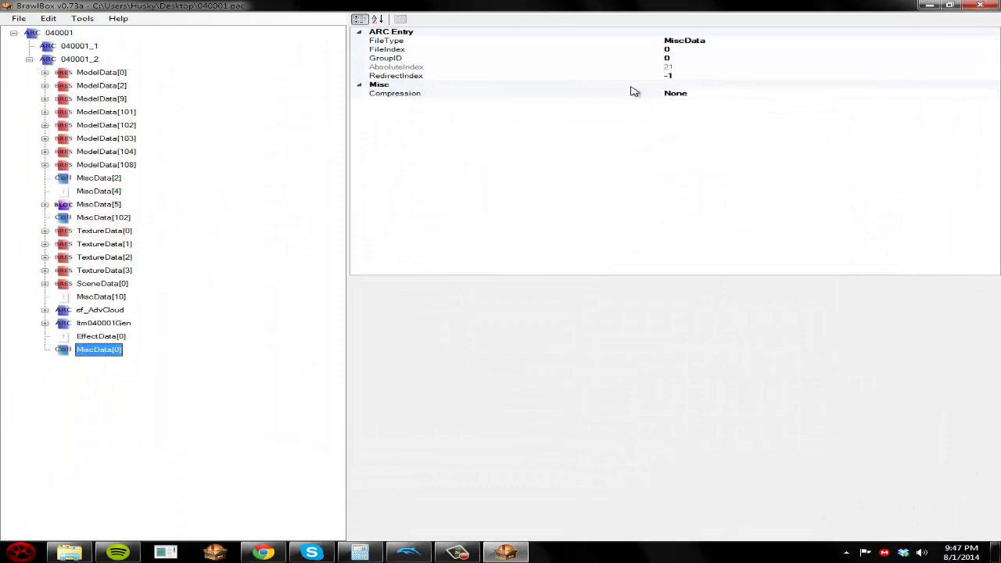
click(682, 49)
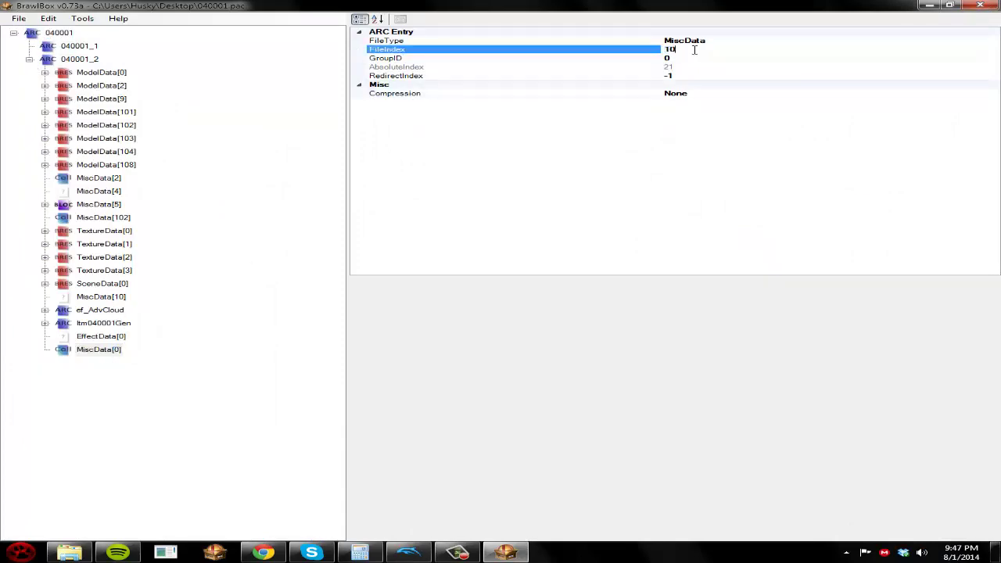
click(103, 352)
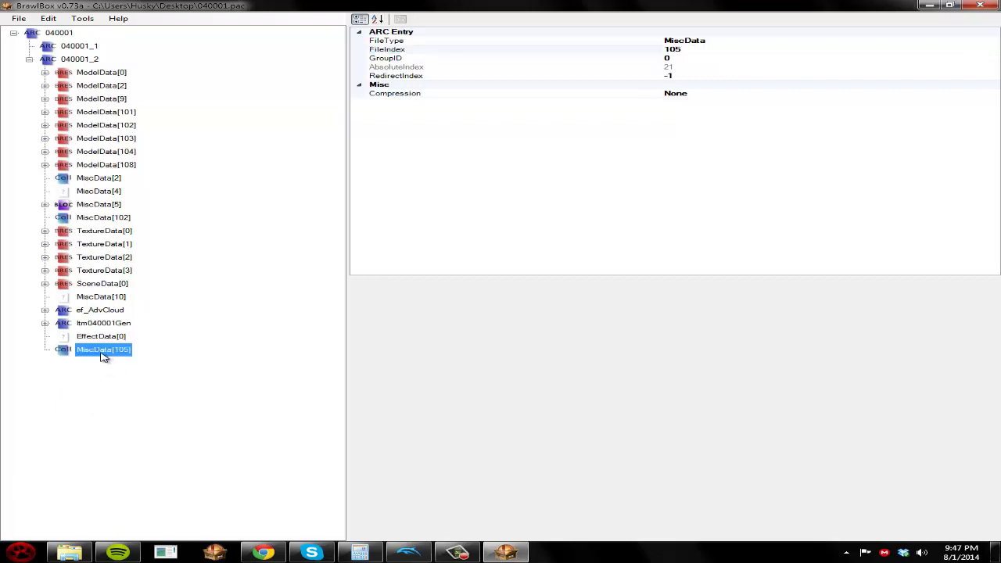
key(ctrl+Up)
key(ctrl+Up)
key(ctrl+Up)
key(ctrl+Up)
key(ctrl+Up)
key(ctrl+Up)
key(ctrl+Up)
key(ctrl+Up)
key(ctrl+Up)
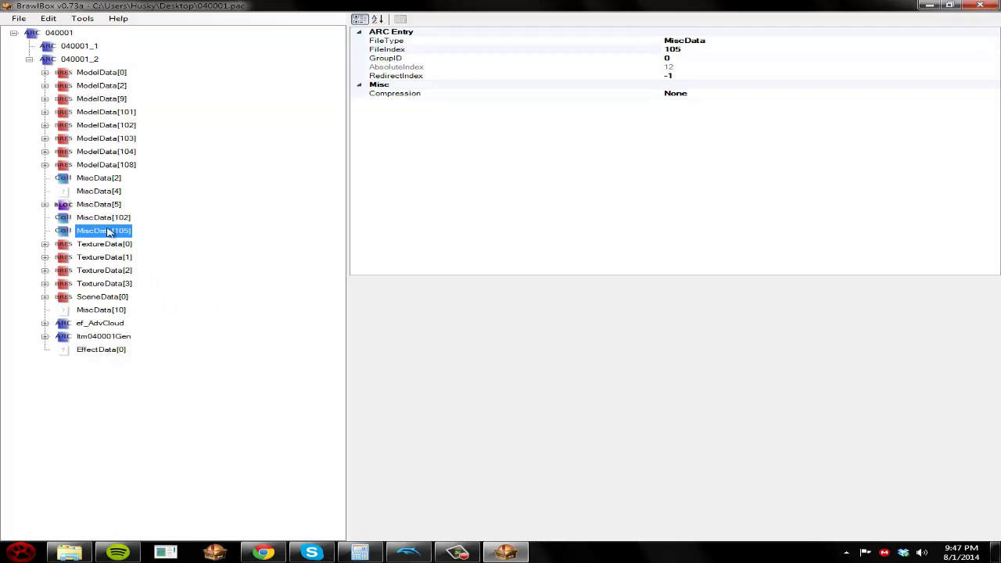
Import the ModelData[127] BRResource Pack into 040001_2
right_click(81, 58)
mouse_move(105, 75)
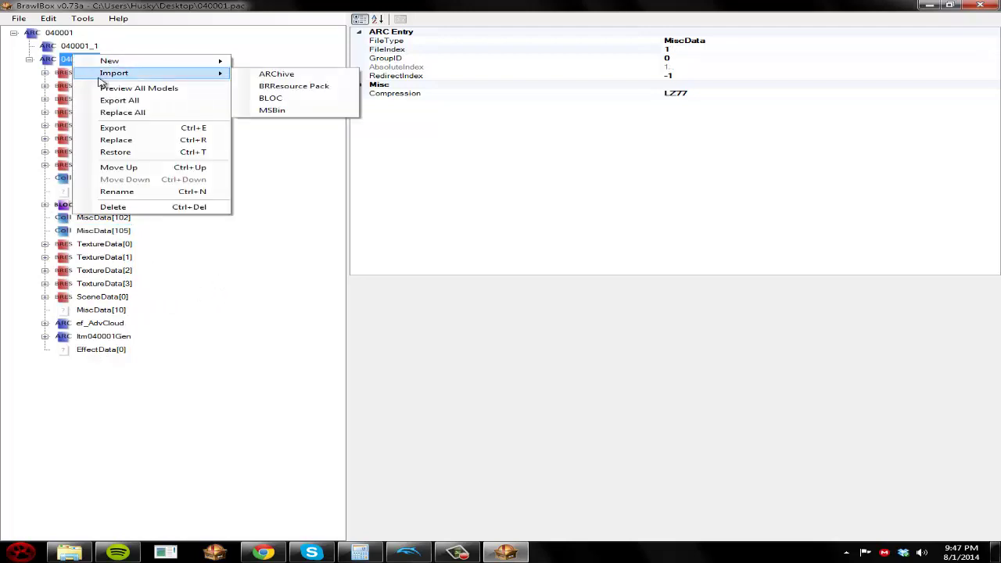
click(293, 84)
double_click(813, 254)
Give the imported entry FileIndex 127 and FileType ModelData, placed just below ModelData[108]
click(668, 50)
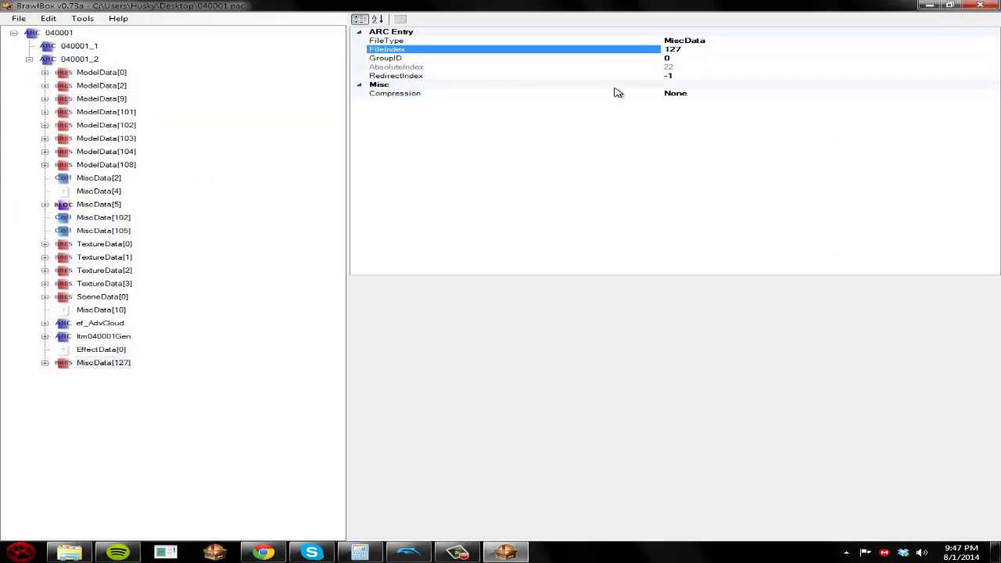
click(108, 363)
key(ctrl+Up)
key(ctrl+Up)
key(ctrl+Up)
key(ctrl+Up)
key(ctrl+Up)
key(ctrl+Up)
key(ctrl+Up)
key(ctrl+Up)
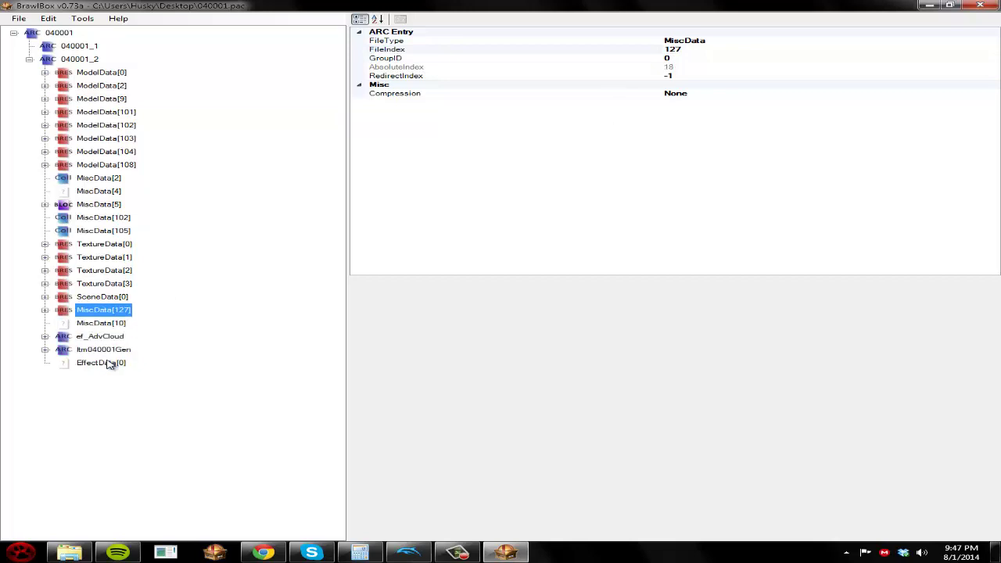
key(ctrl+Up)
key(ctrl+Up)
key(ctrl+Up)
key(ctrl+Up)
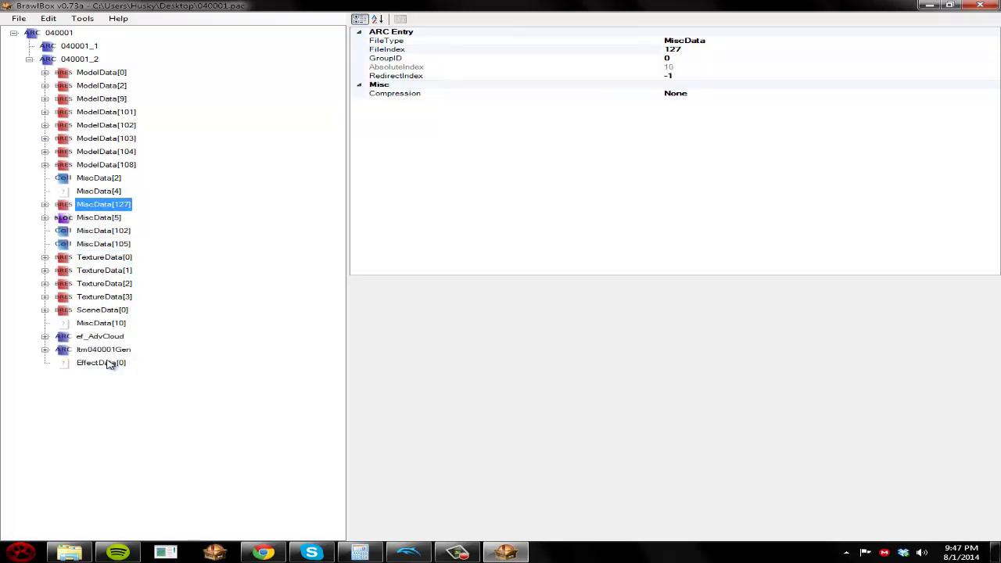
key(ctrl+Up)
key(ctrl+Up)
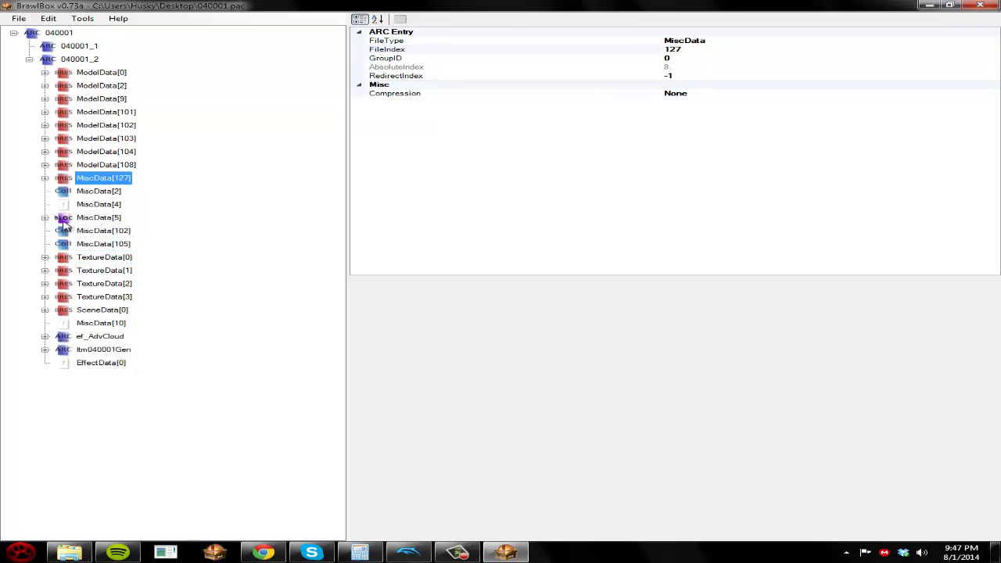
double_click(746, 40)
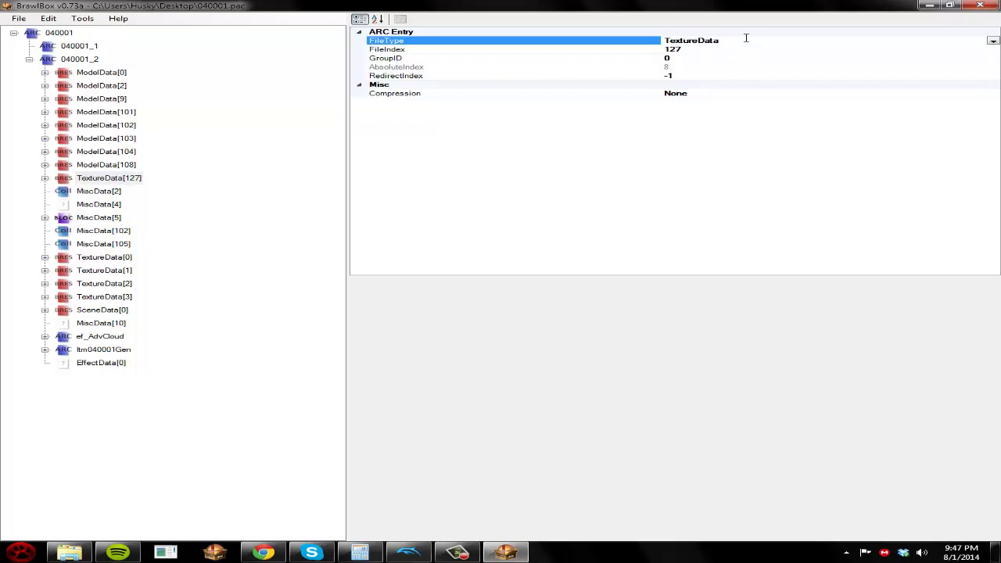
click(991, 41)
click(687, 66)
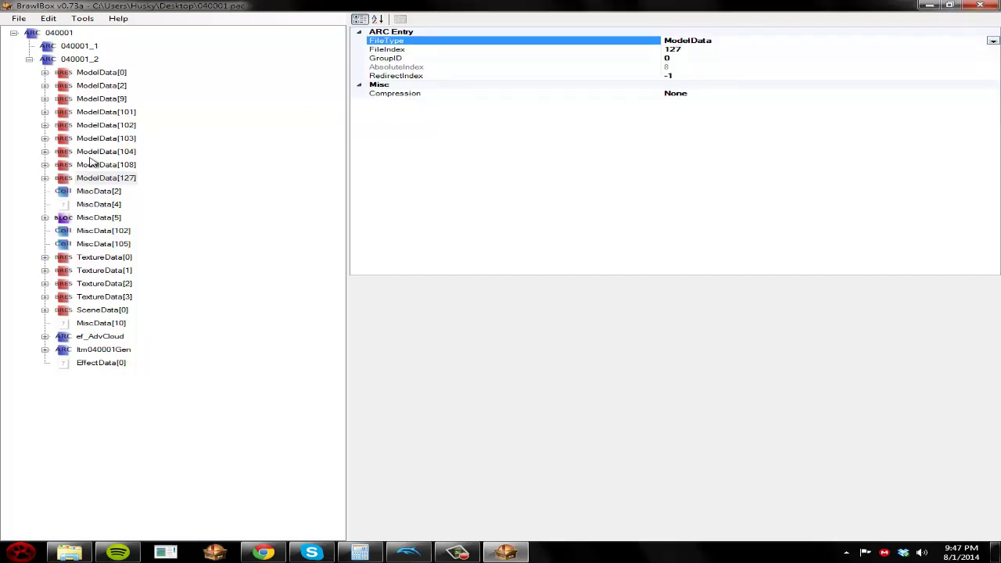
Replace MiscData[5] with the new file containing Animated Objects
click(45, 218)
right_click(64, 219)
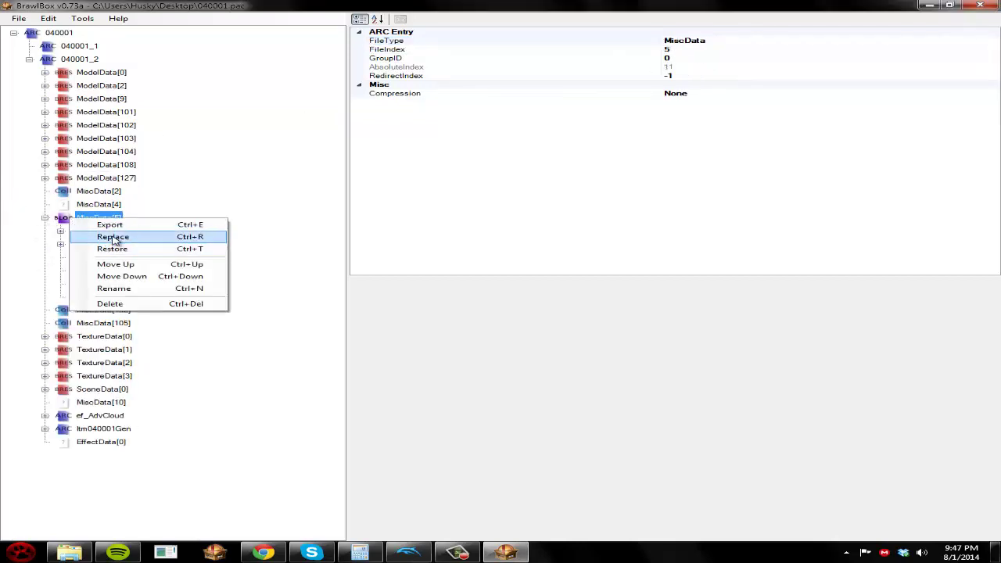
click(96, 237)
double_click(797, 252)
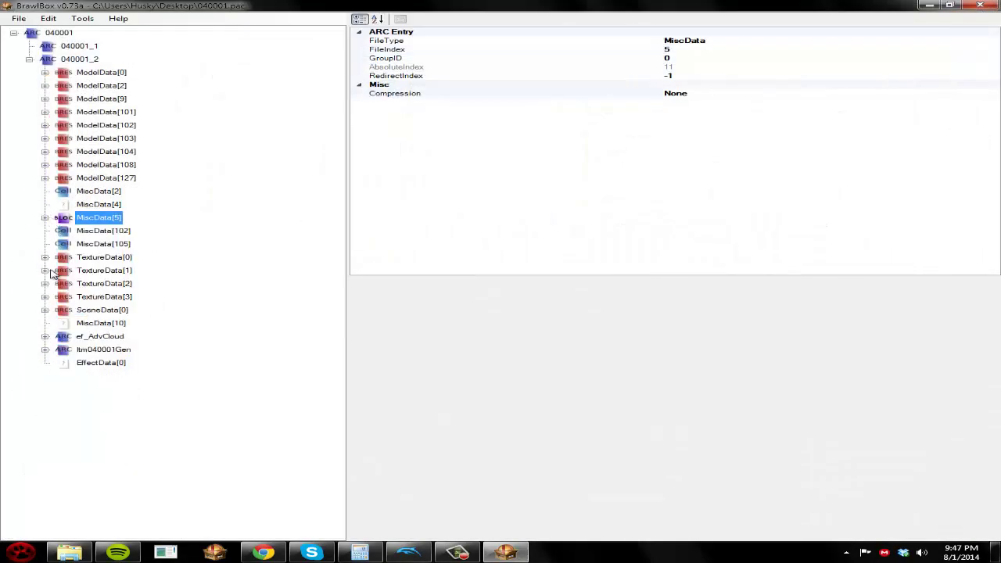
Import the cloud PNG textures into TextureData[0]'s Textures(NW4R) folder via the Advanced Texture Converter
click(45, 257)
click(60, 269)
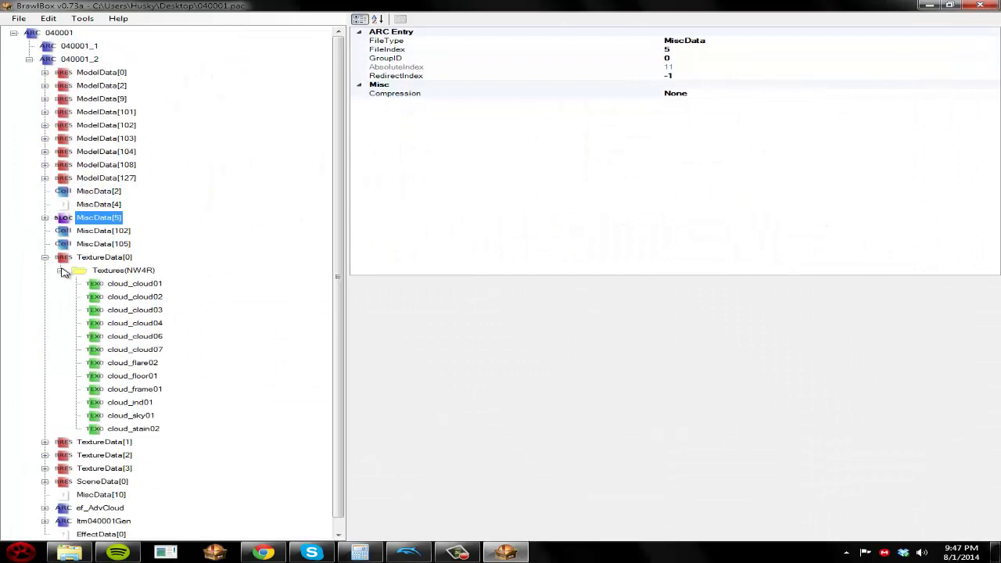
right_click(111, 257)
mouse_move(149, 272)
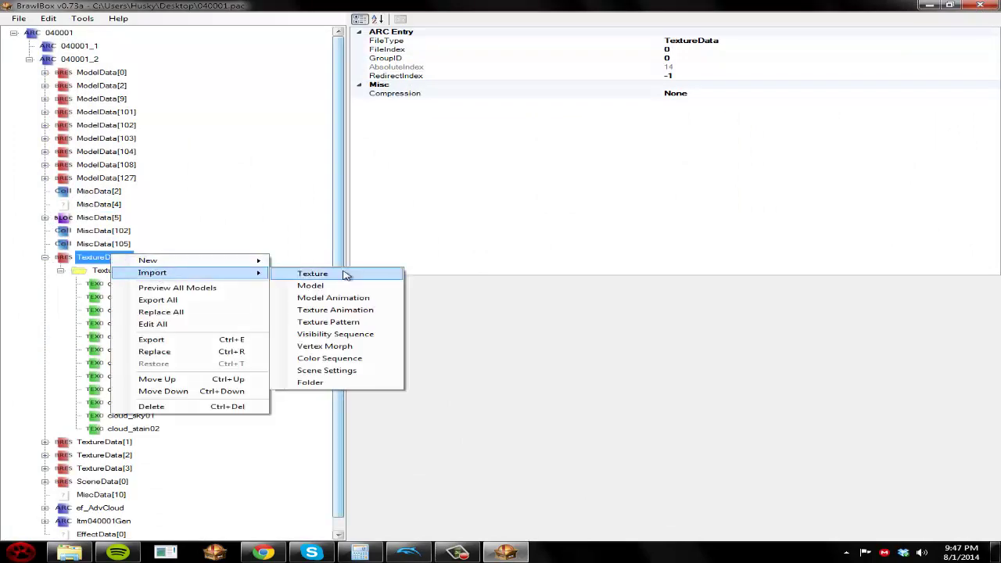
click(314, 274)
click(653, 321)
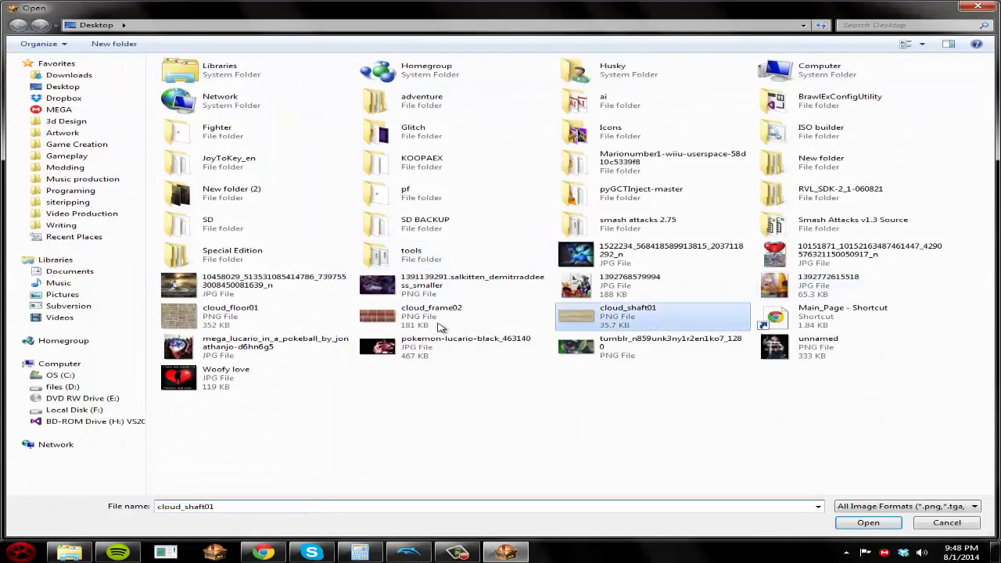
click(438, 326)
click(603, 323)
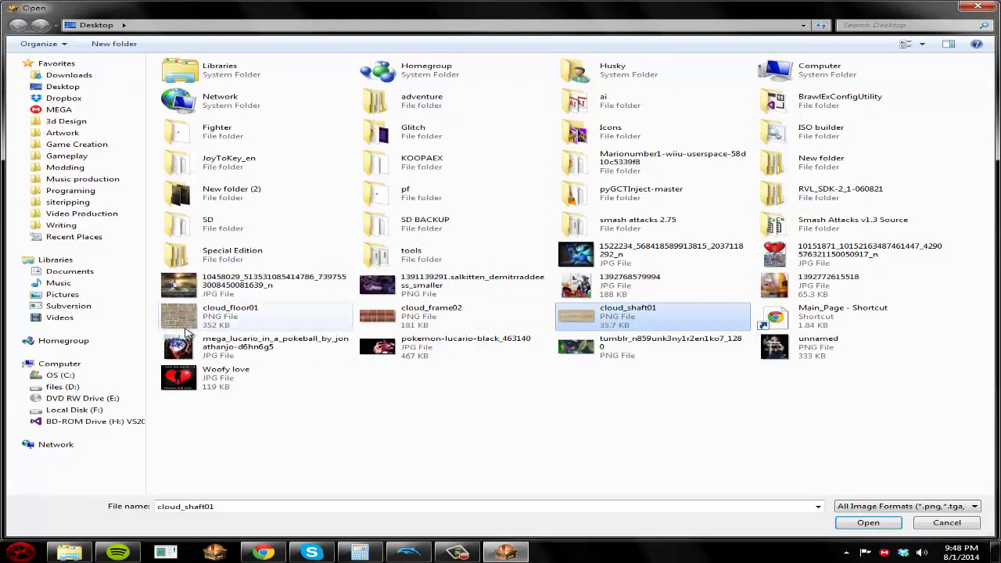
click(868, 523)
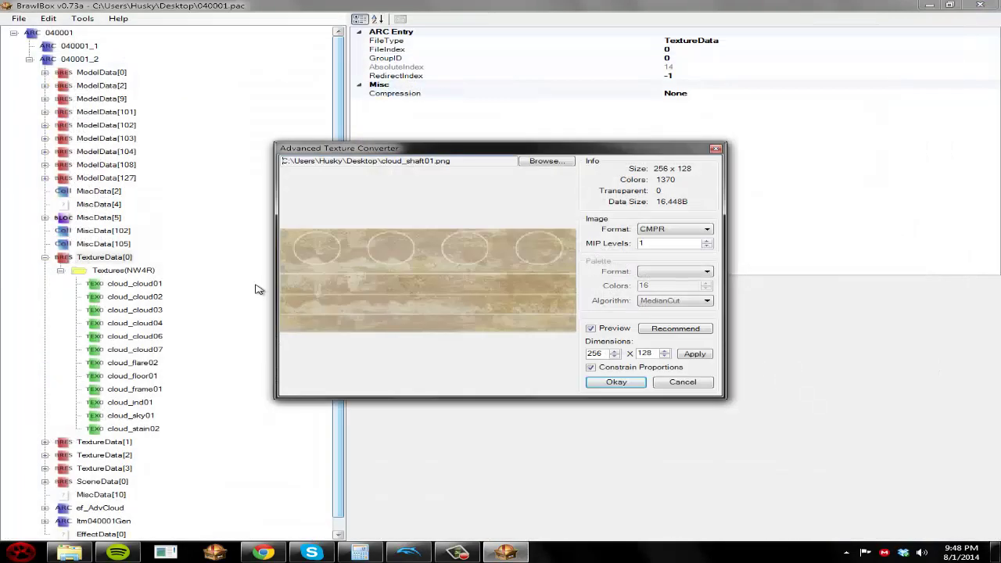
click(617, 382)
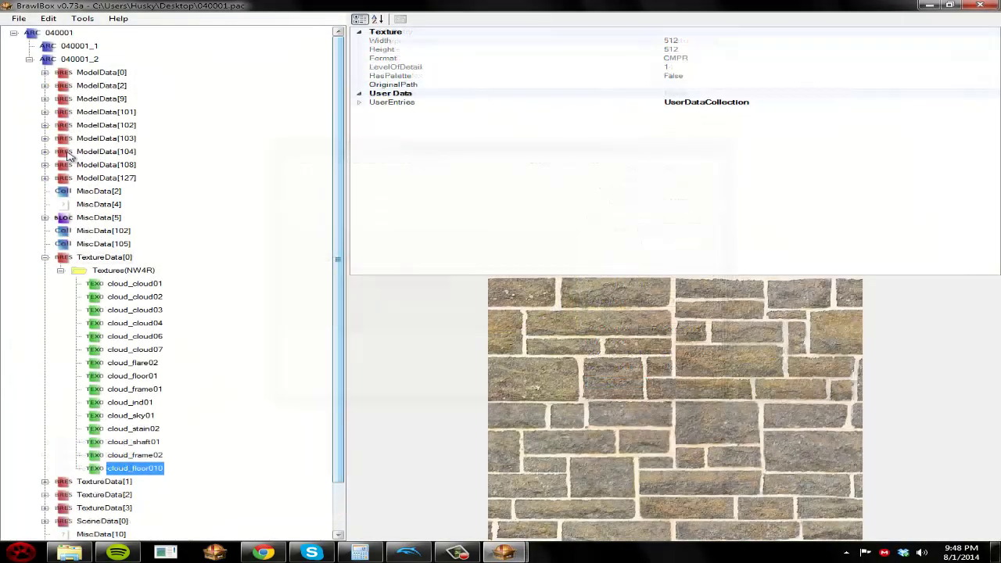
Expand ModelData[127] and its 3DModels(NW4R) folder
click(45, 177)
click(75, 192)
double_click(75, 194)
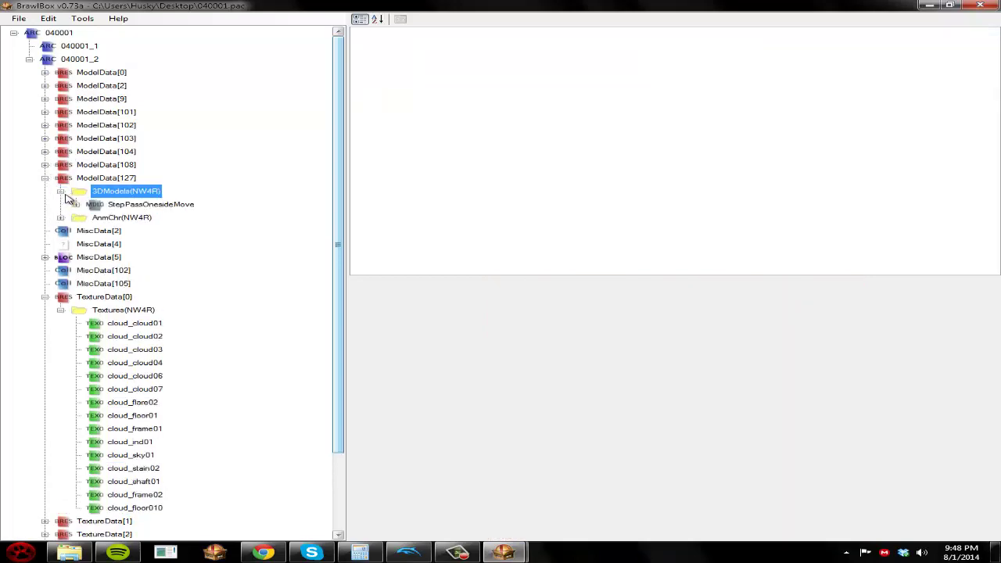
click(132, 205)
right_click(131, 205)
click(150, 211)
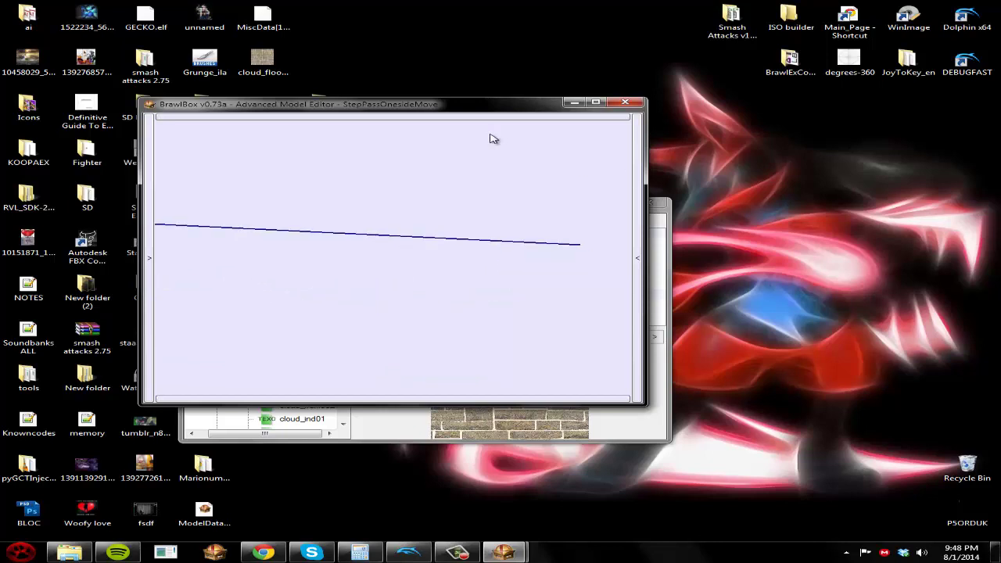
right_click(372, 106)
double_click(358, 108)
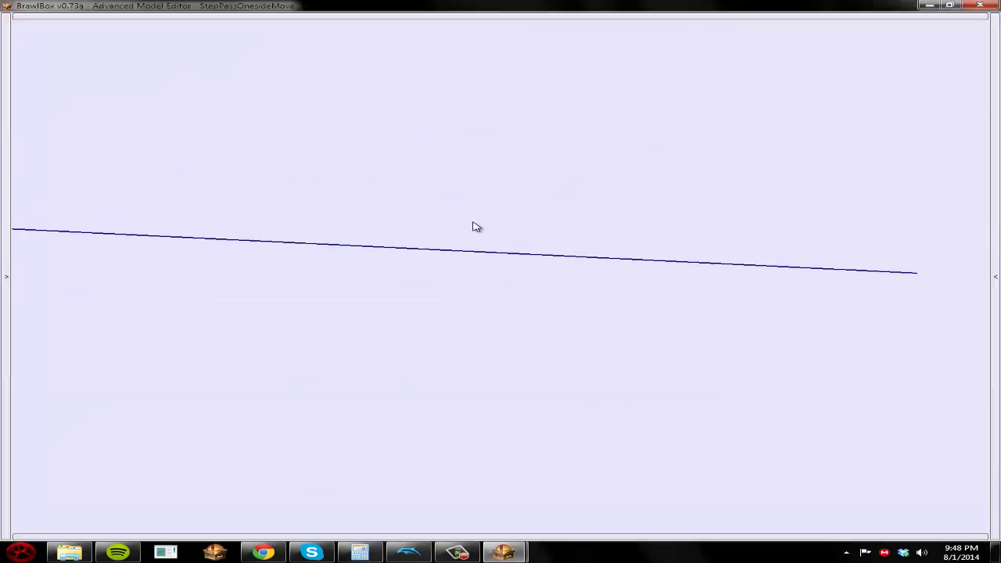
click(996, 273)
click(958, 49)
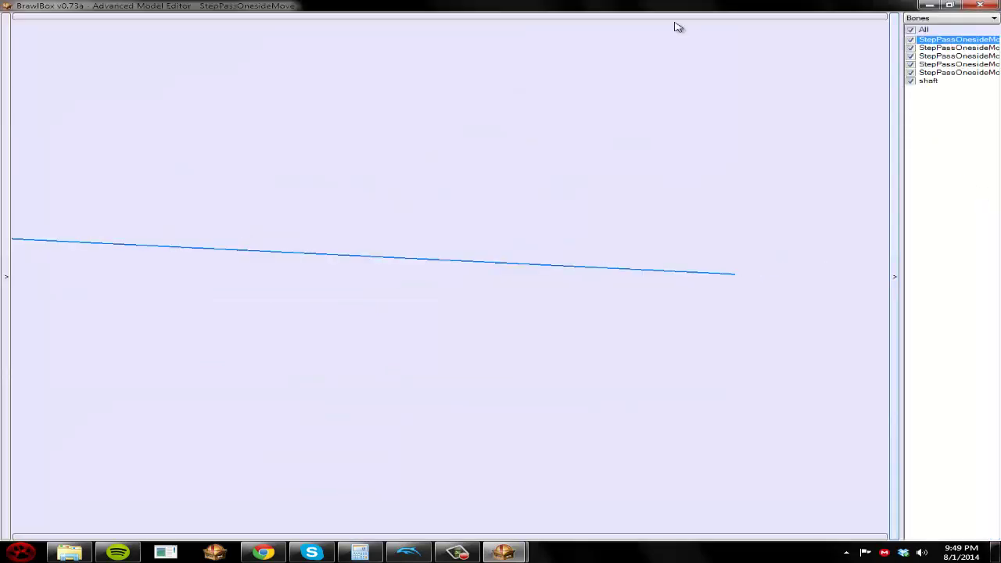
click(448, 17)
click(654, 26)
drag(528, 187, 537, 269)
click(6, 205)
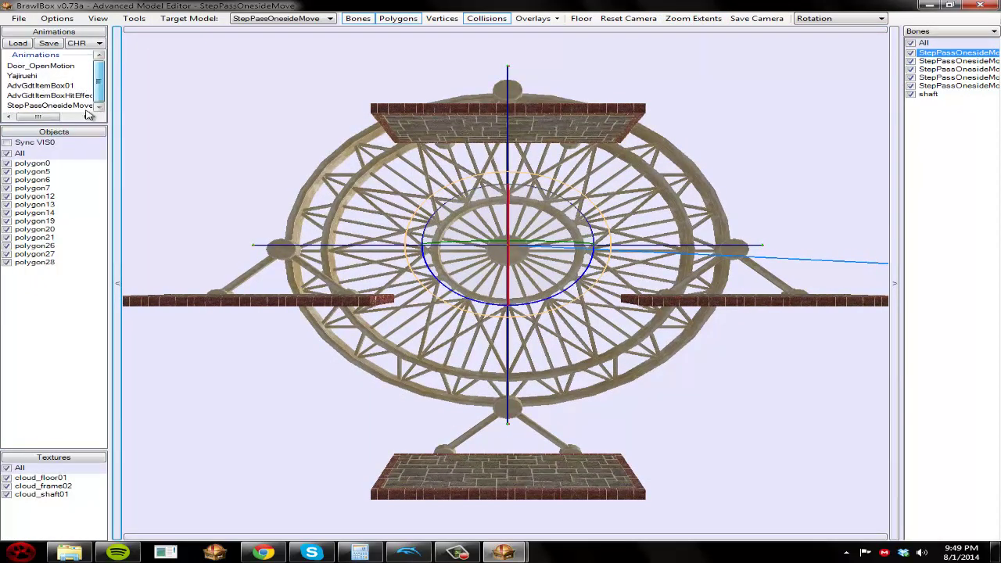
click(667, 537)
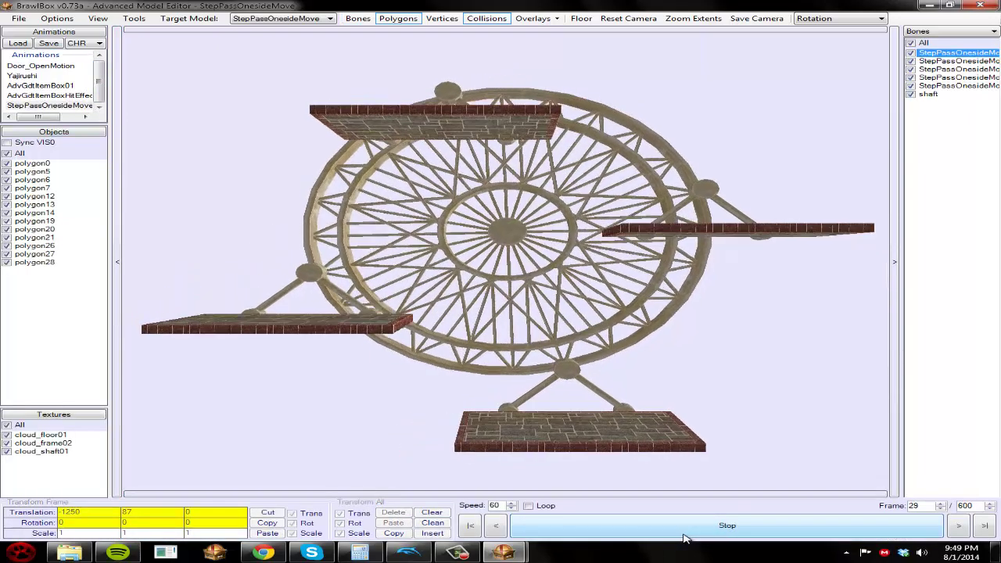
key(alt+F4)
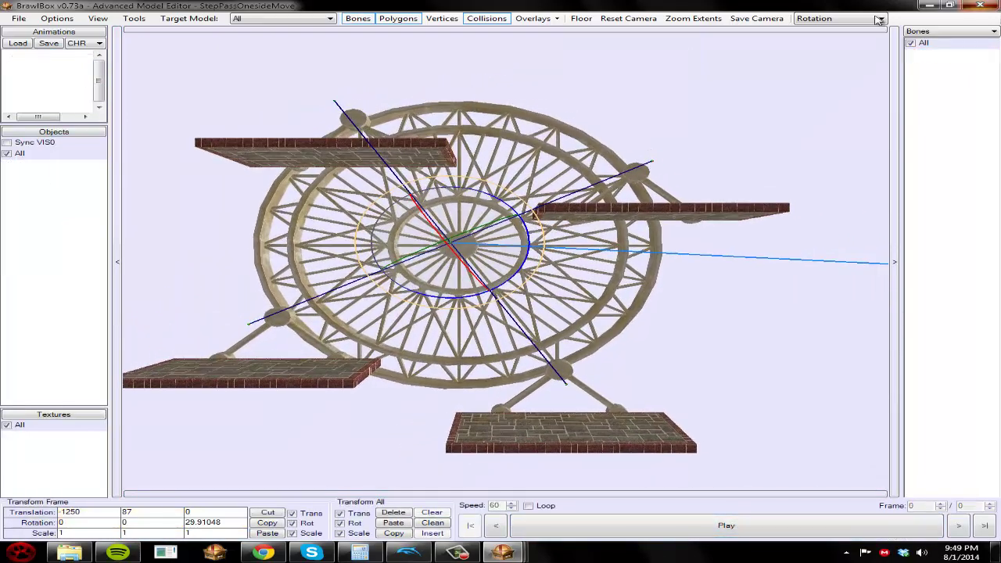
Collapse ModelData[127] and TextureData[0], then save 040001.pac
click(45, 178)
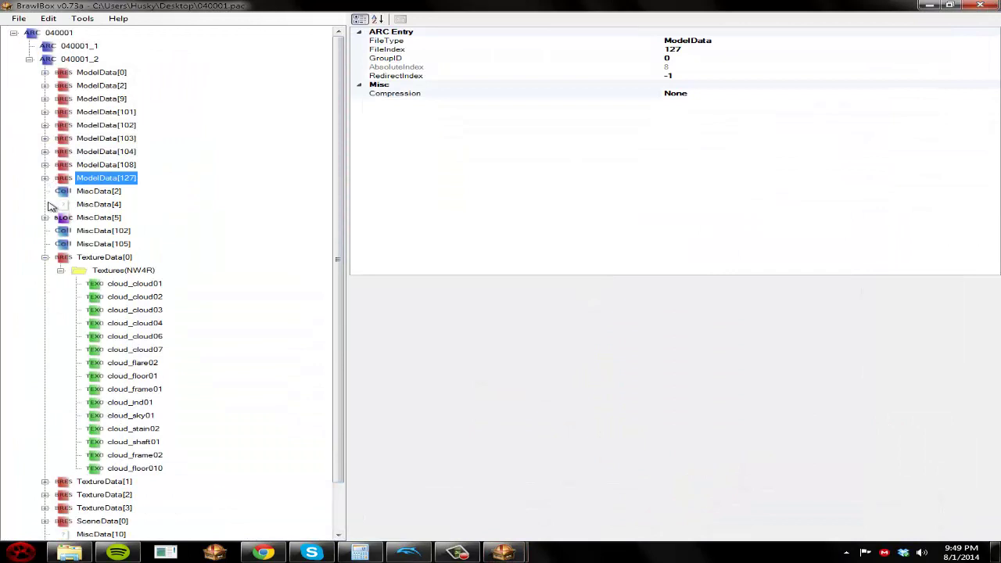
click(45, 258)
click(23, 19)
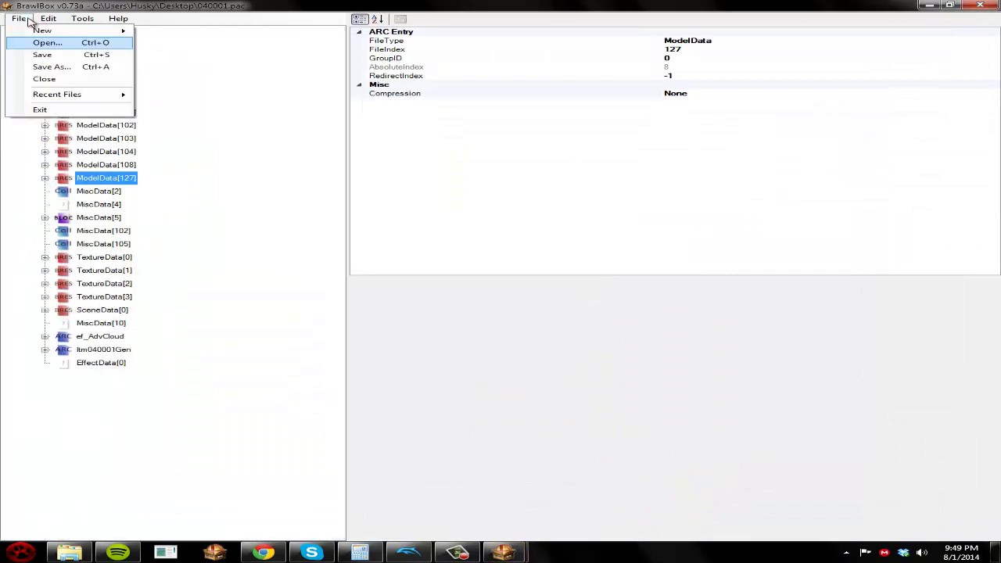
click(43, 55)
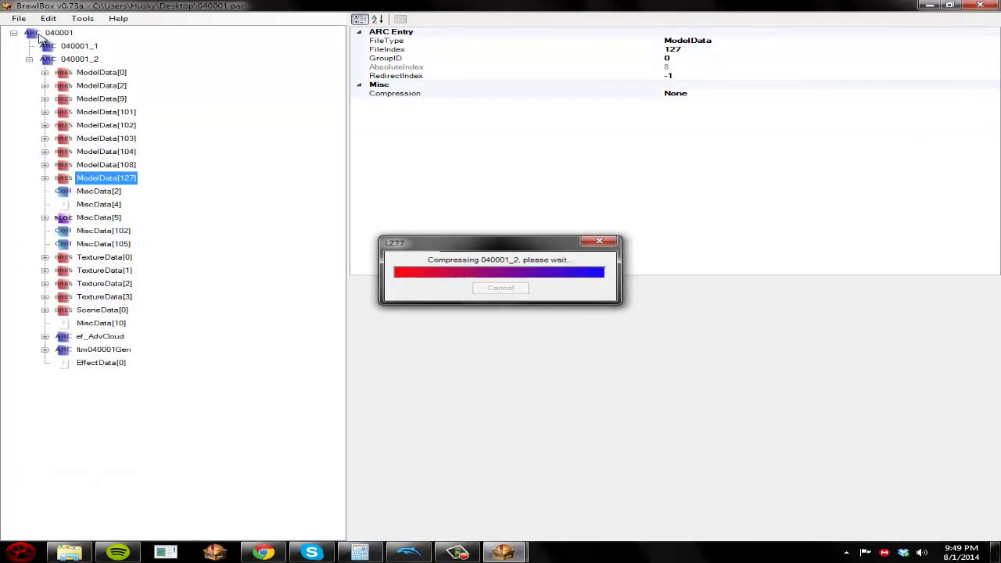
Reopen 040001.pac and expand 040001_2 to confirm ModelData[127] and MiscData[105] remain
click(18, 18)
click(35, 42)
click(628, 251)
double_click(628, 252)
click(30, 60)
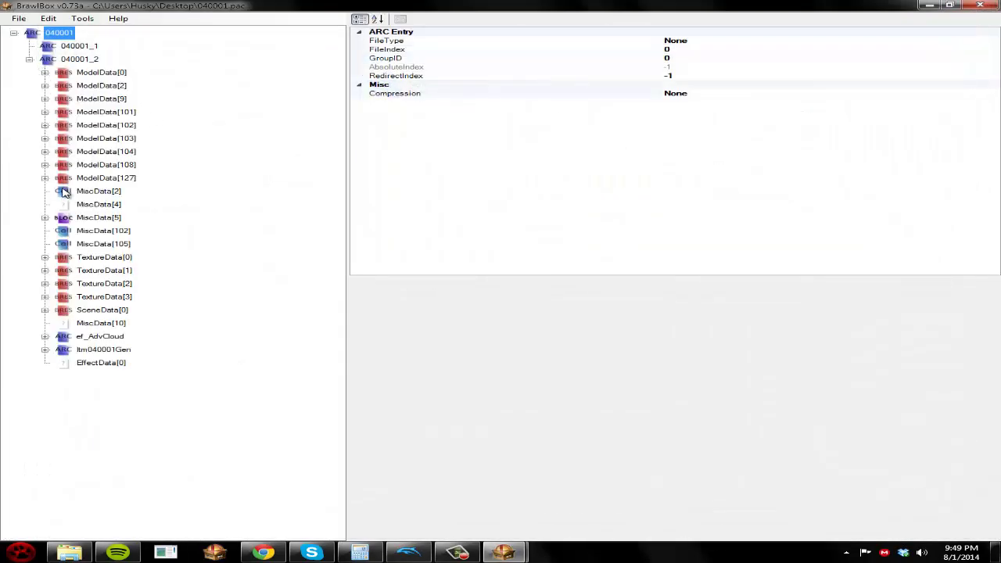
Open 040001_2 in a maximized Model Editor with the bones panel showing
right_click(78, 61)
click(143, 113)
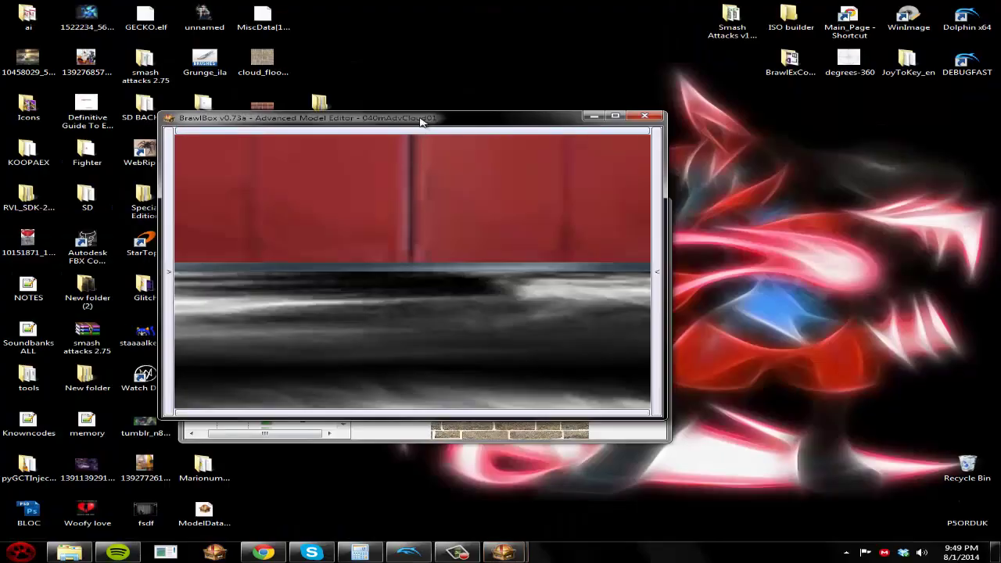
double_click(420, 121)
scroll(447, 162, down, 10)
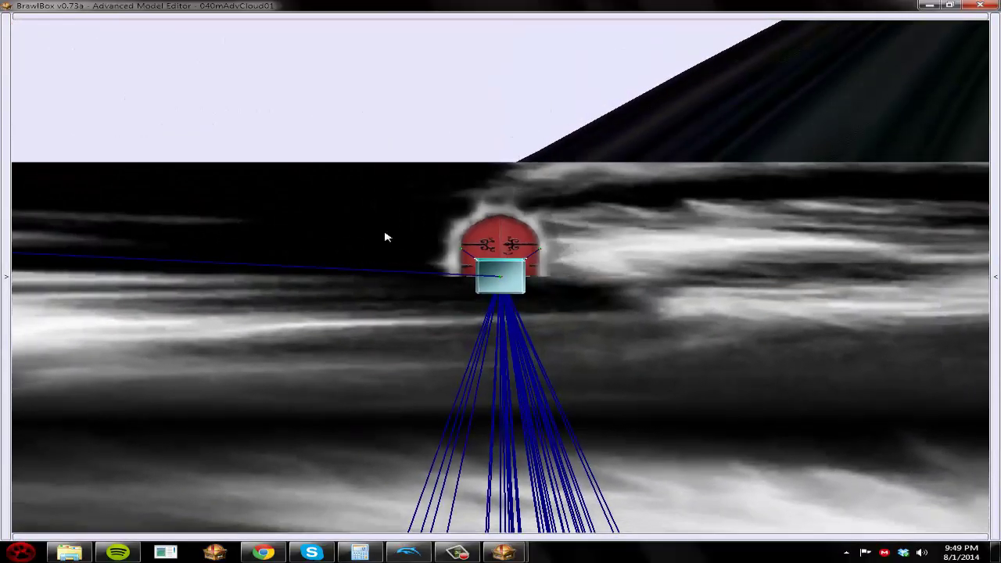
right_drag(384, 236, 297, 281)
click(995, 276)
Target the StepPassOnesideMove model, select its first bone, and zoom to fit it
click(297, 14)
click(297, 19)
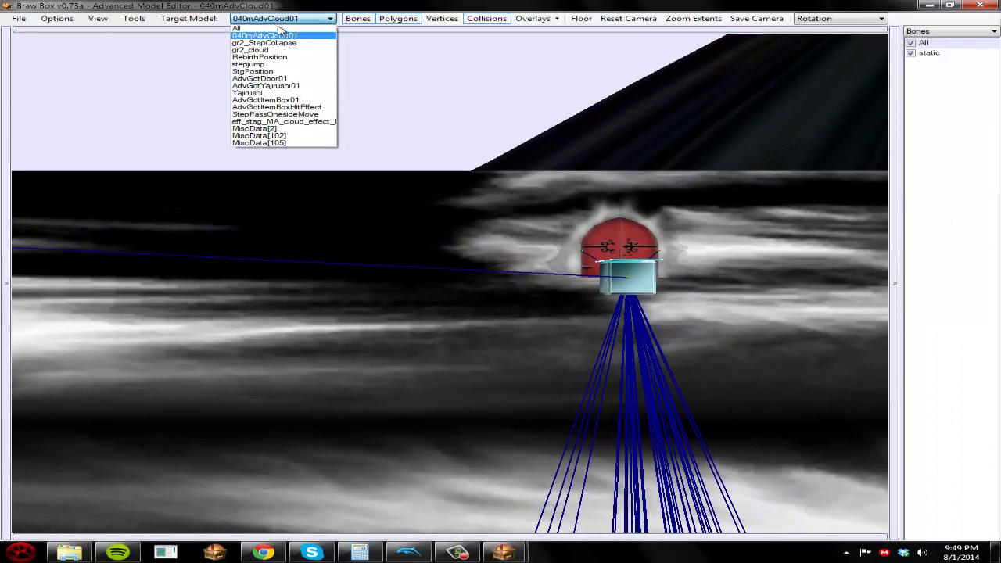
click(311, 114)
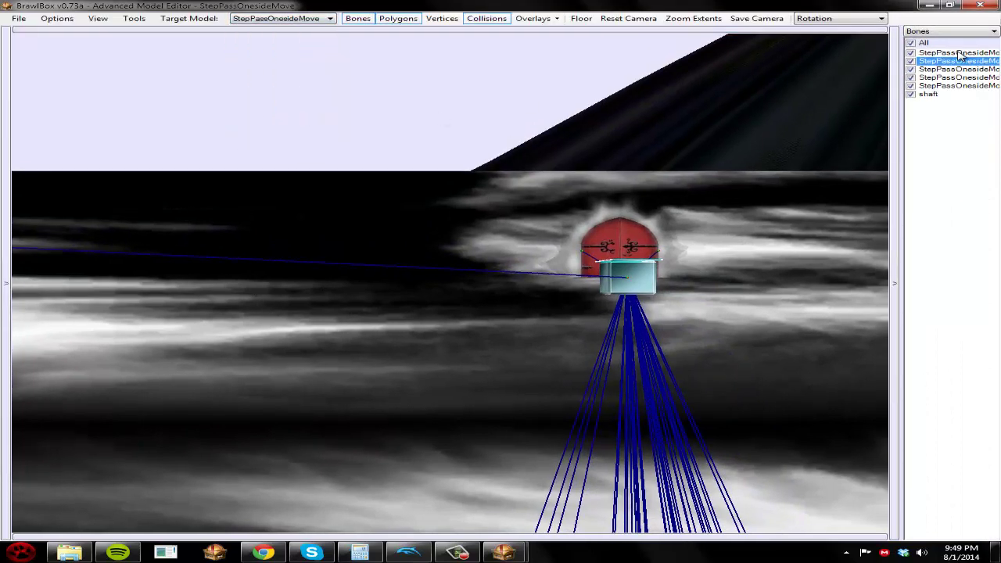
click(930, 52)
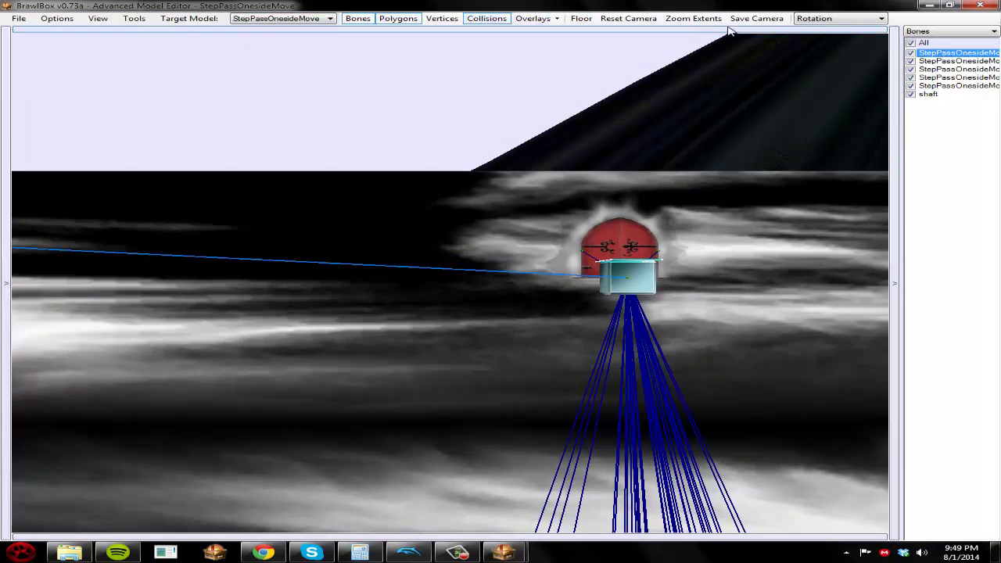
click(692, 18)
scroll(381, 247, down, 10)
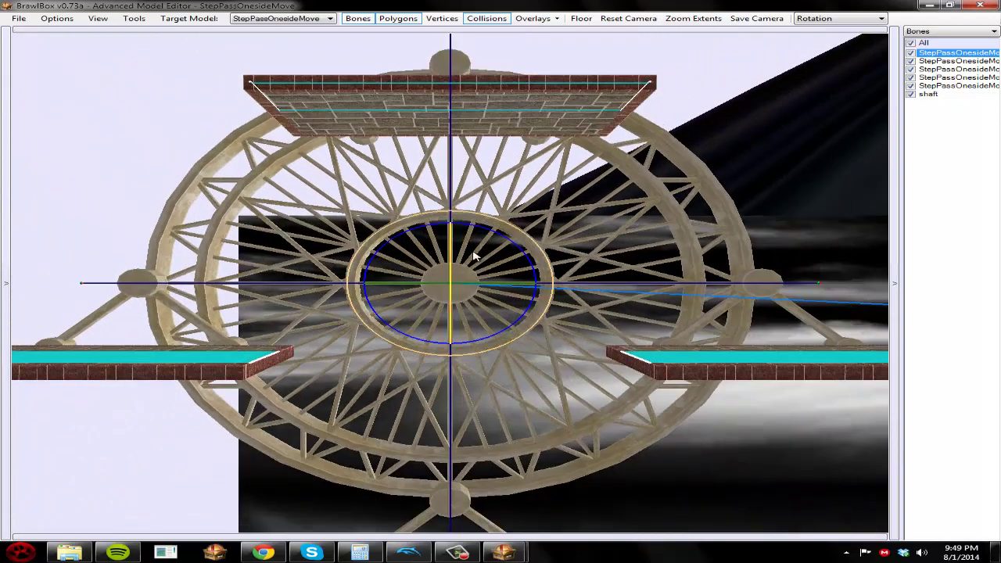
scroll(508, 275, down, 2)
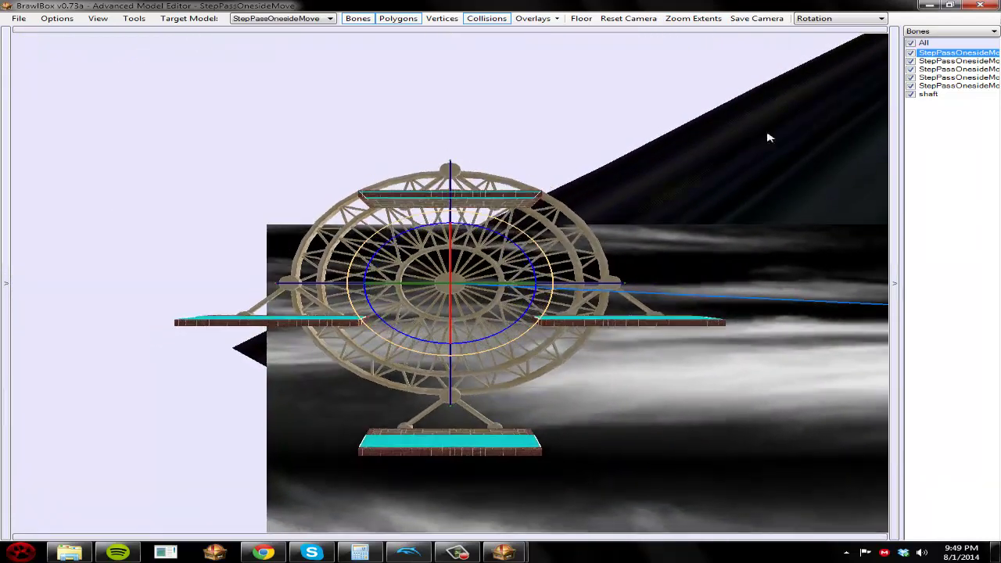
Switch to Translation mode and show the bone's transform values (-1250, 87, 0)
click(852, 19)
click(789, 44)
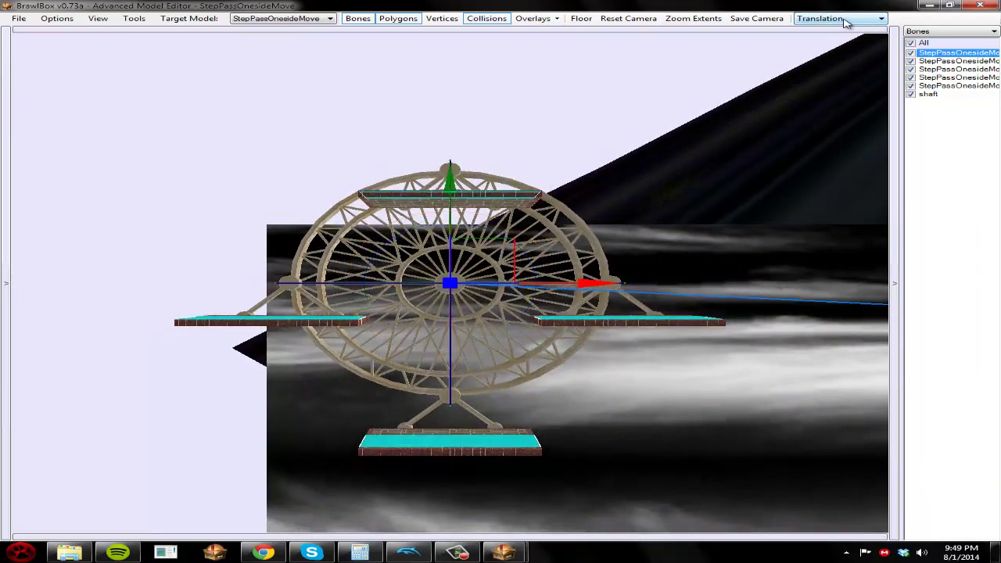
right_drag(707, 269, 599, 271)
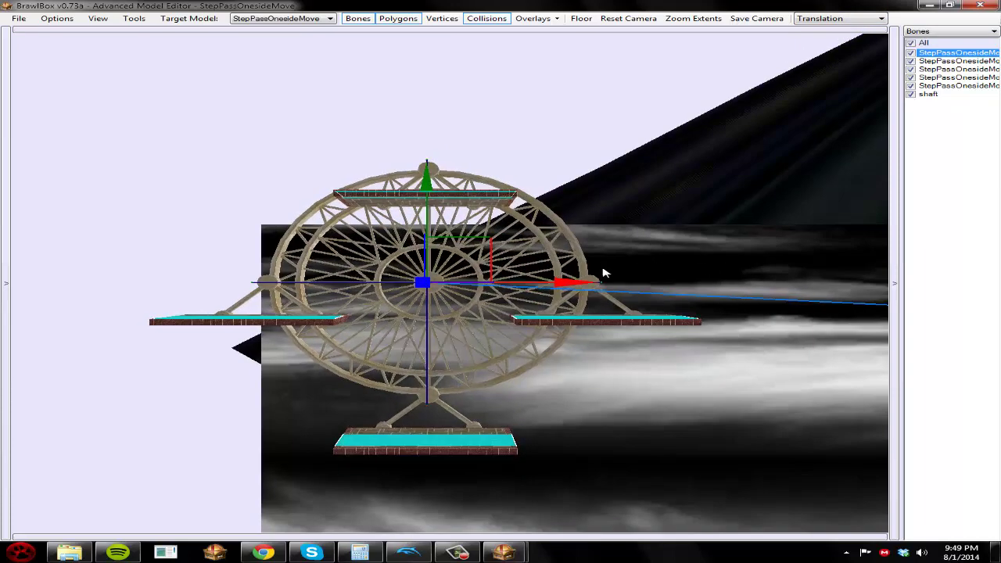
click(409, 536)
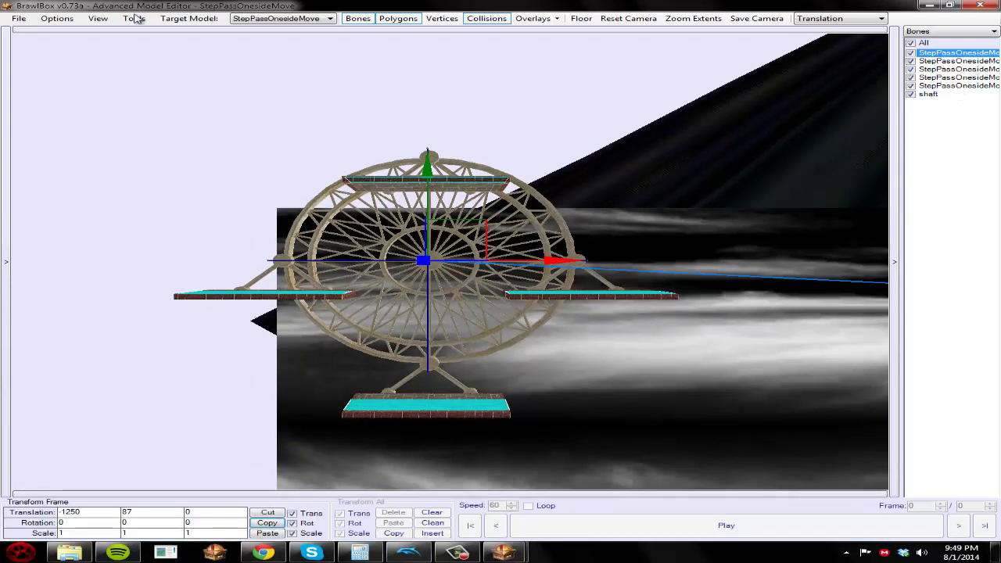
Copy StgPosition's Item4N position and paste 180, -1318, 0 onto the windmill's first bone
click(277, 18)
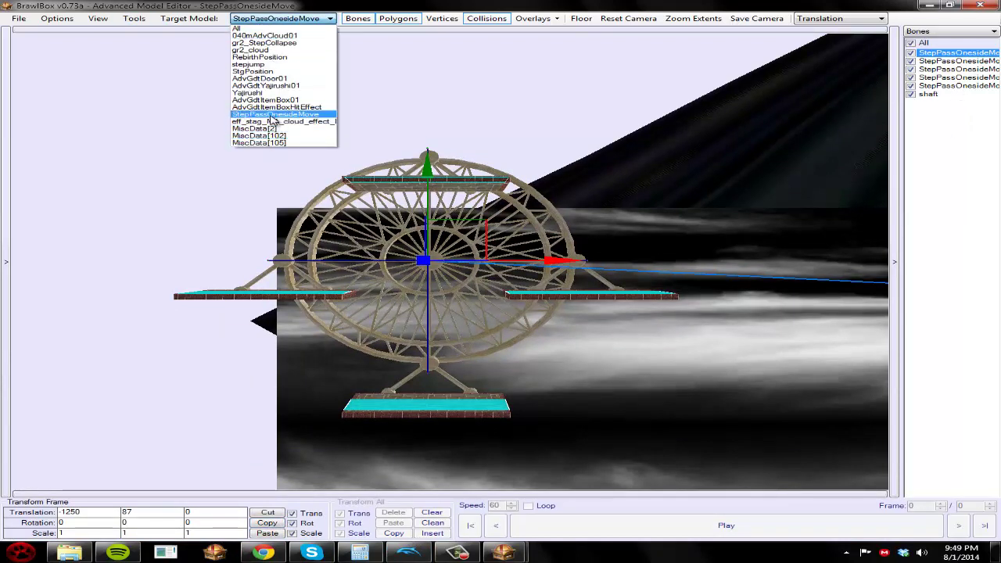
click(270, 71)
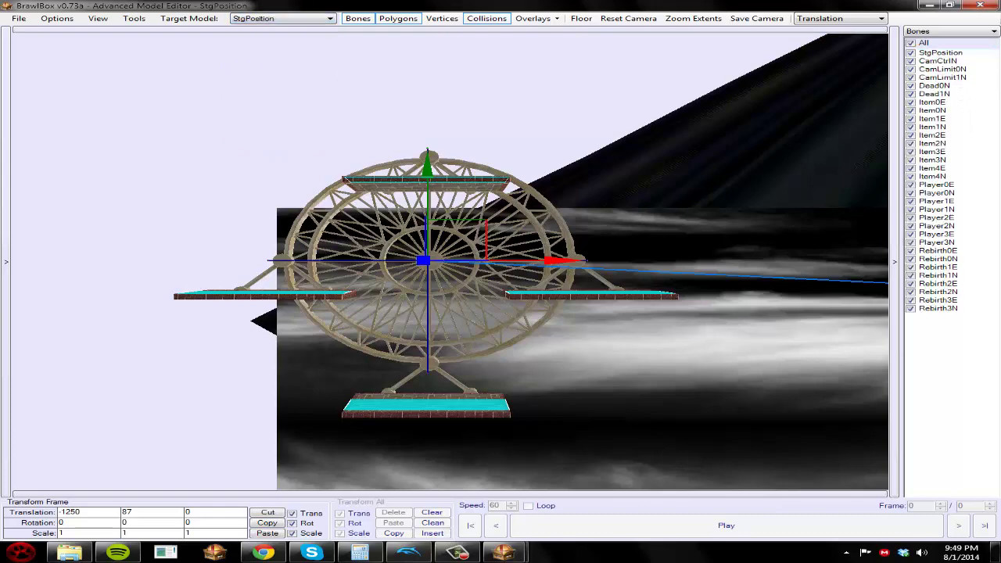
click(938, 177)
click(669, 19)
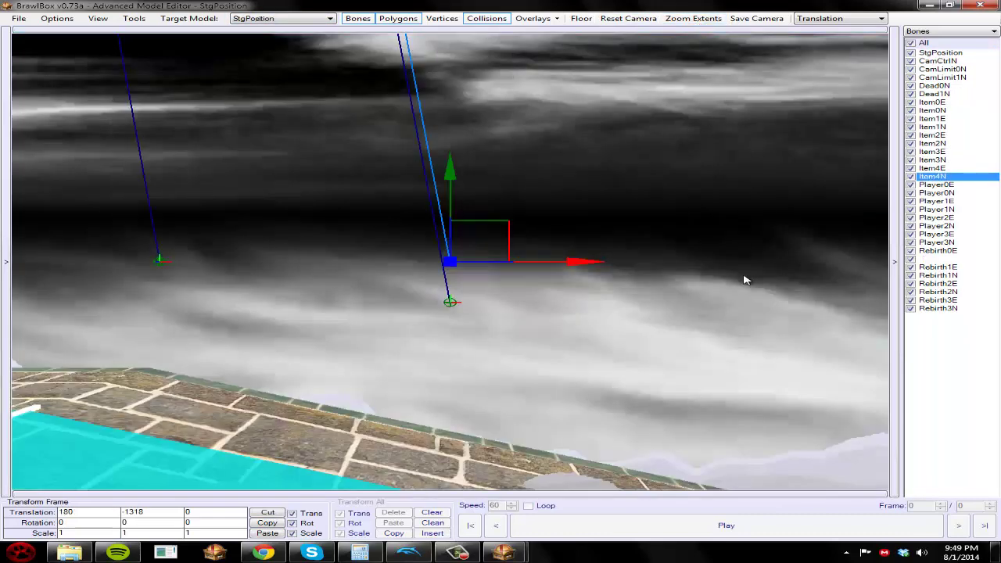
drag(665, 247, 548, 344)
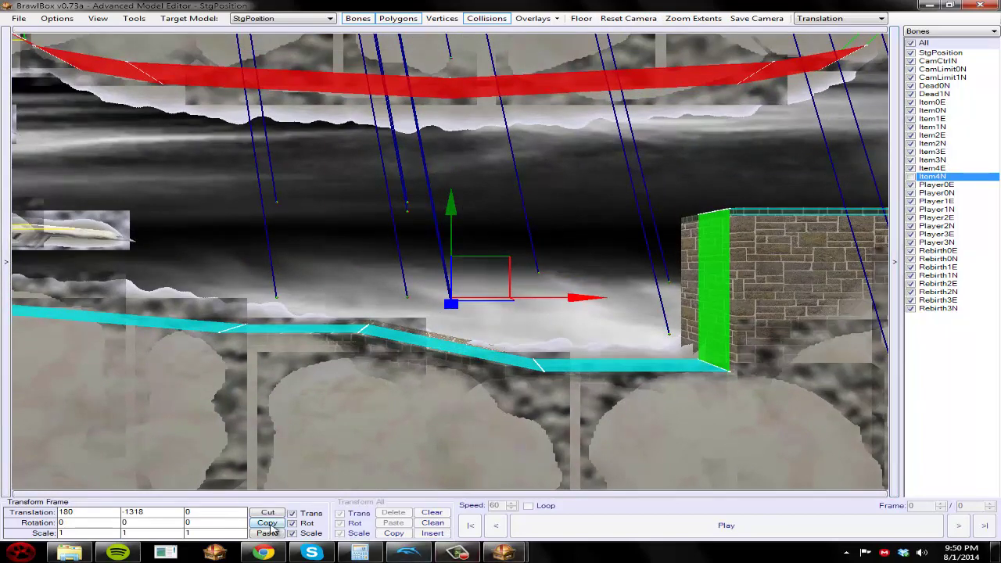
click(281, 18)
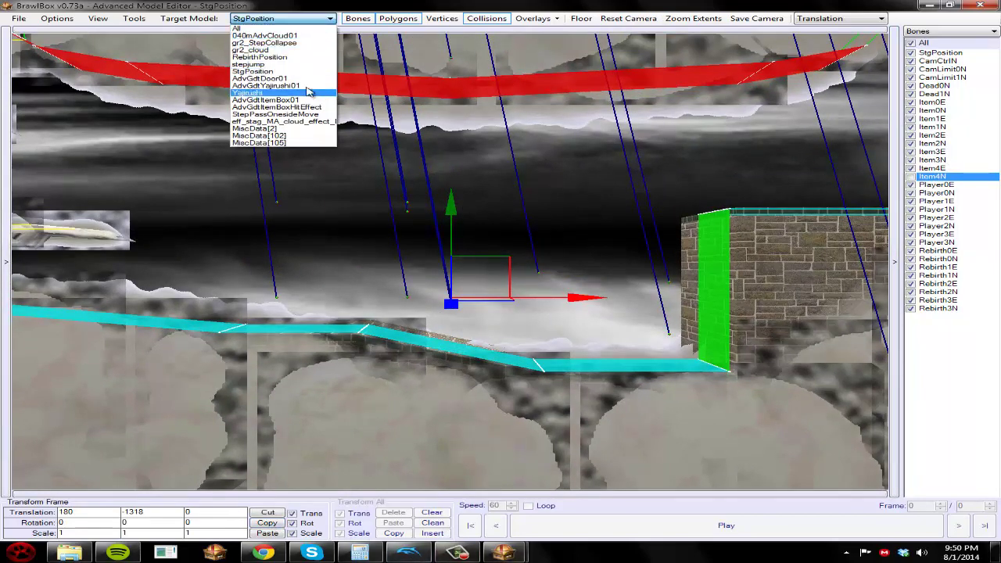
click(274, 115)
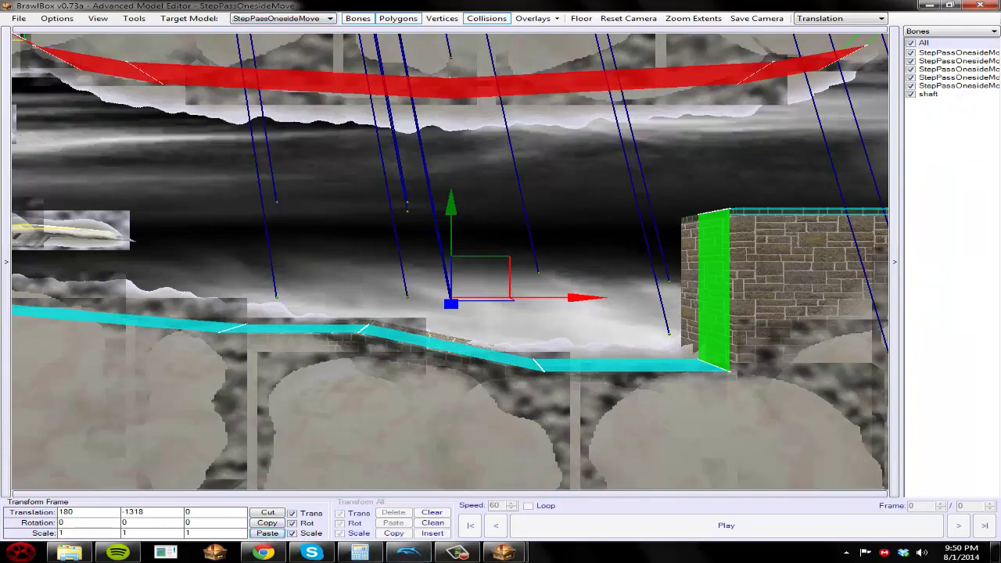
click(267, 533)
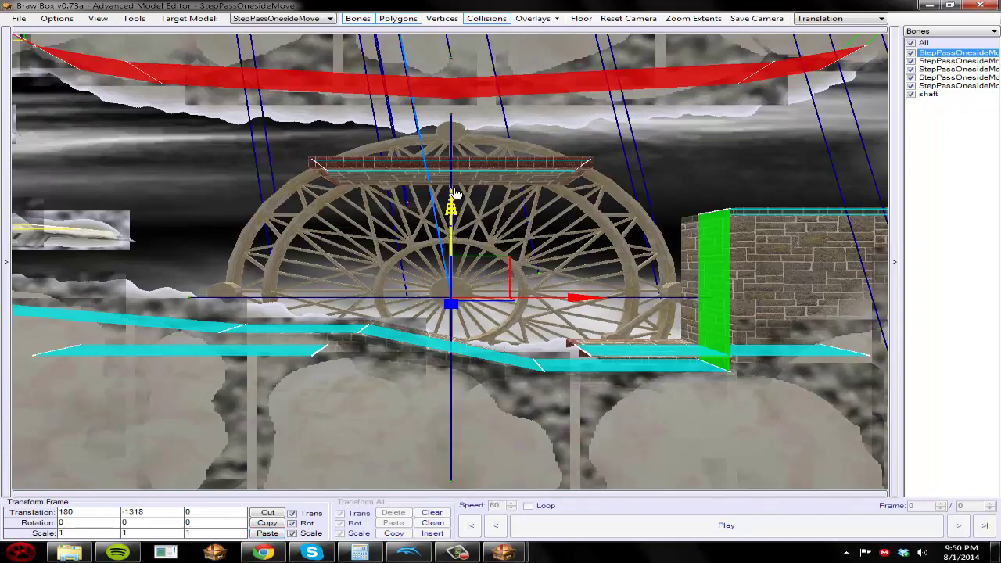
Raise the windmill slightly, then scale it to 0.5, 0.5, 1
drag(460, 211, 358, 402)
drag(380, 244, 383, 238)
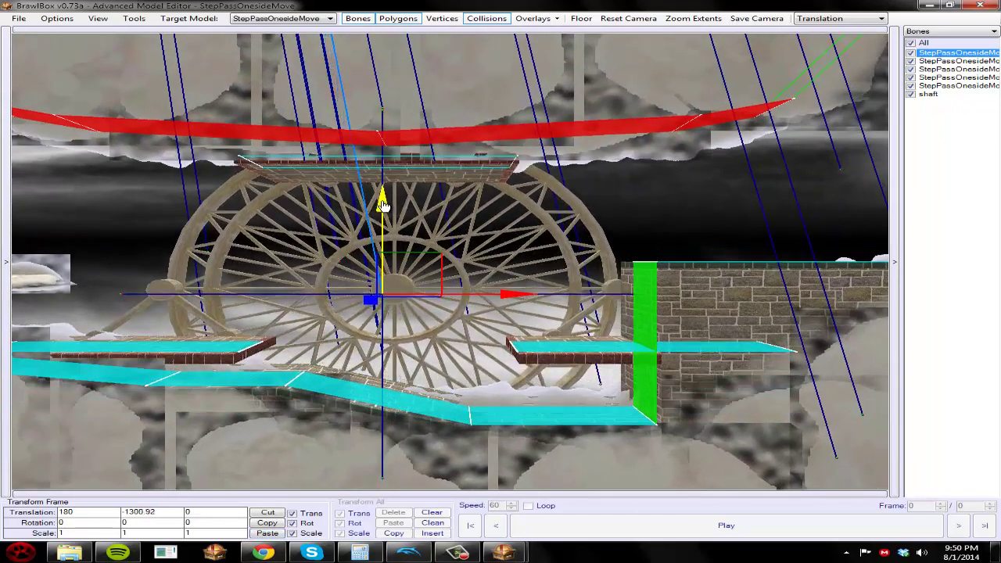
drag(382, 205, 383, 202)
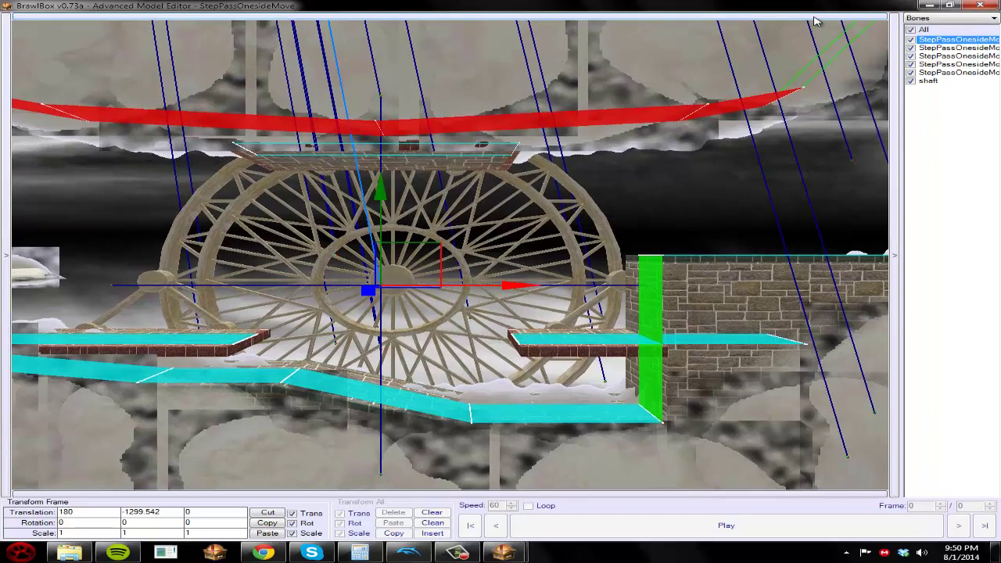
click(817, 18)
click(808, 45)
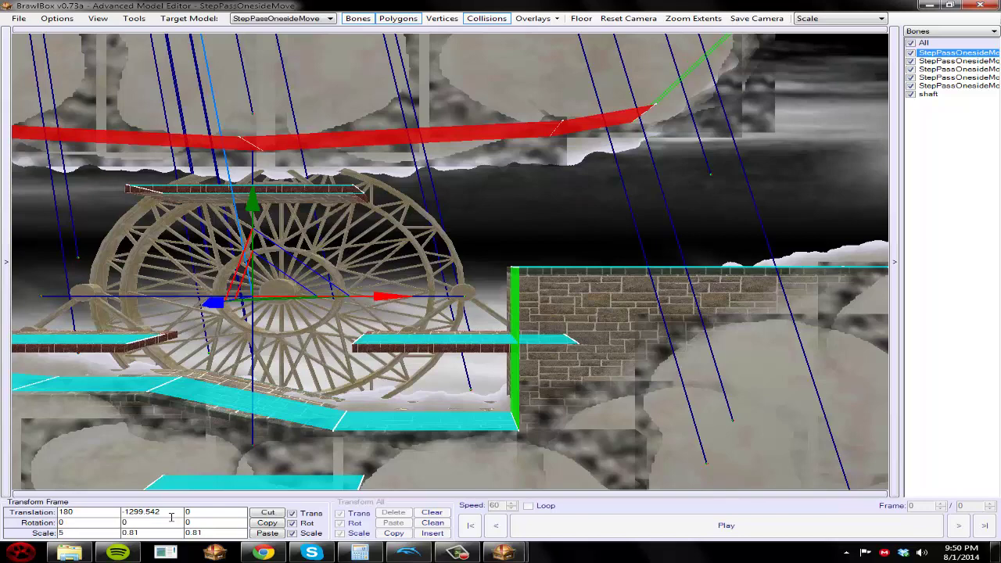
key(BackSpace)
key(BackSpace)
text(0.5)
key(Tab)
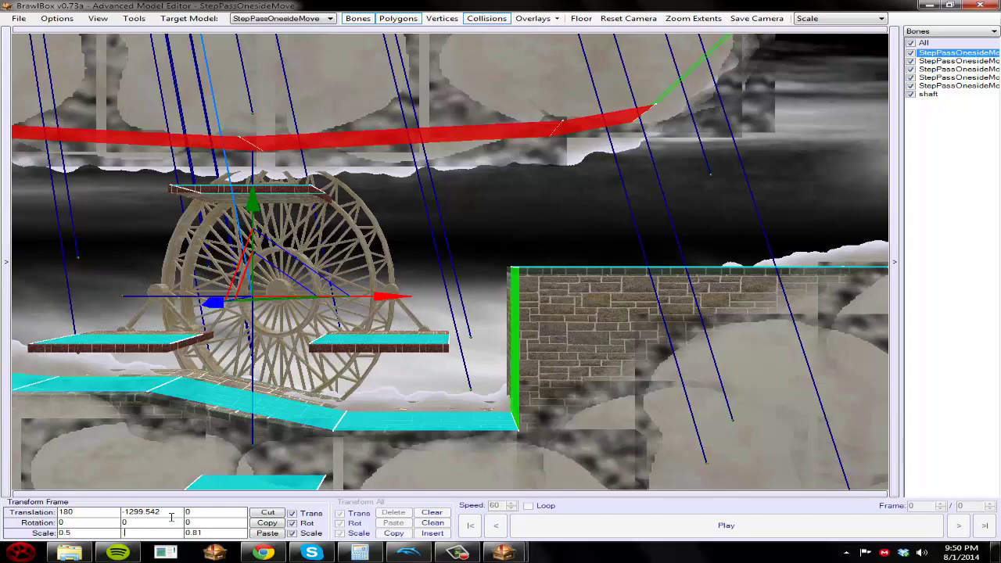
key(Tab)
key(Tab)
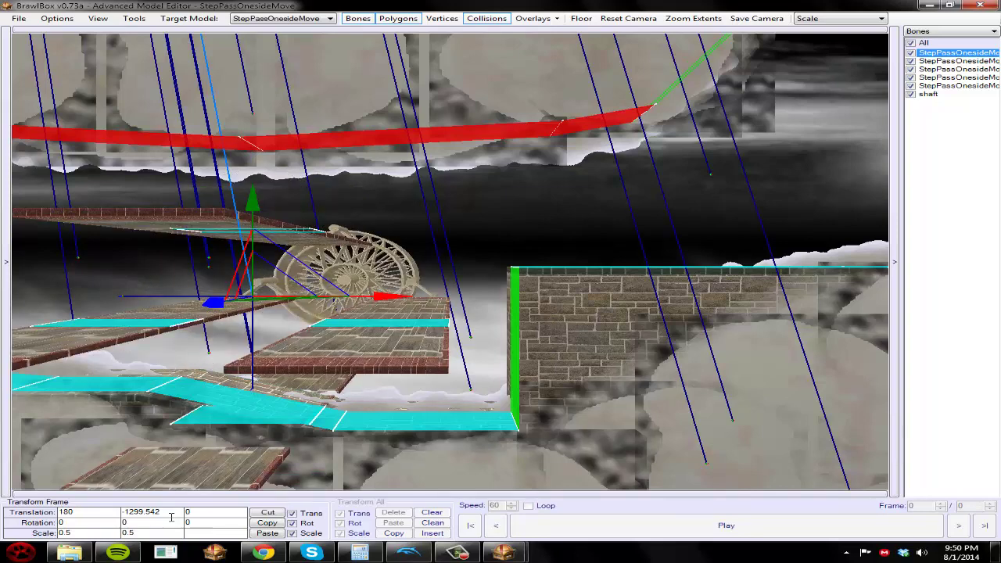
key(Tab)
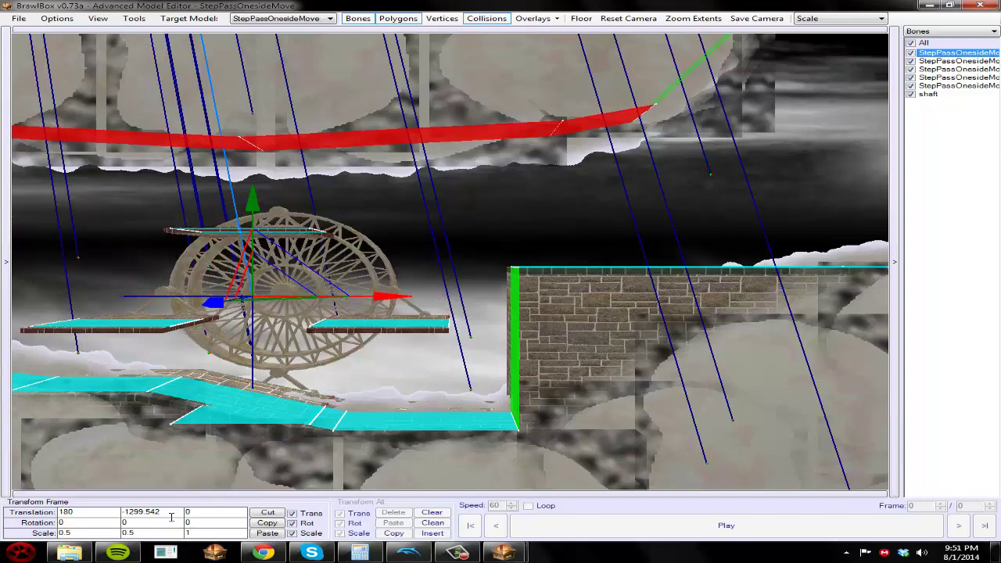
Move the windmill to about 189, -1288 between the platforms
drag(222, 362, 620, 482)
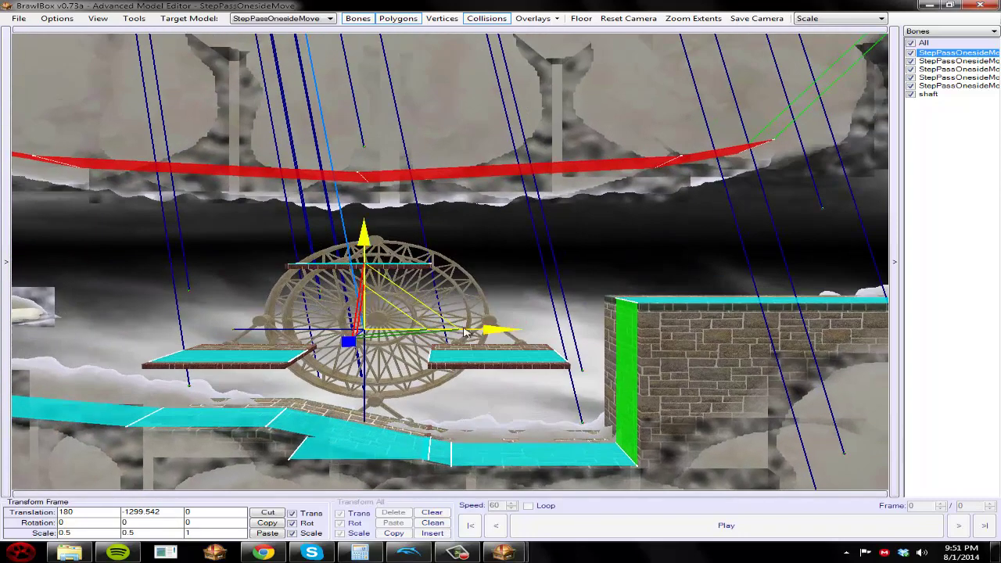
click(826, 17)
click(813, 46)
drag(520, 329, 547, 324)
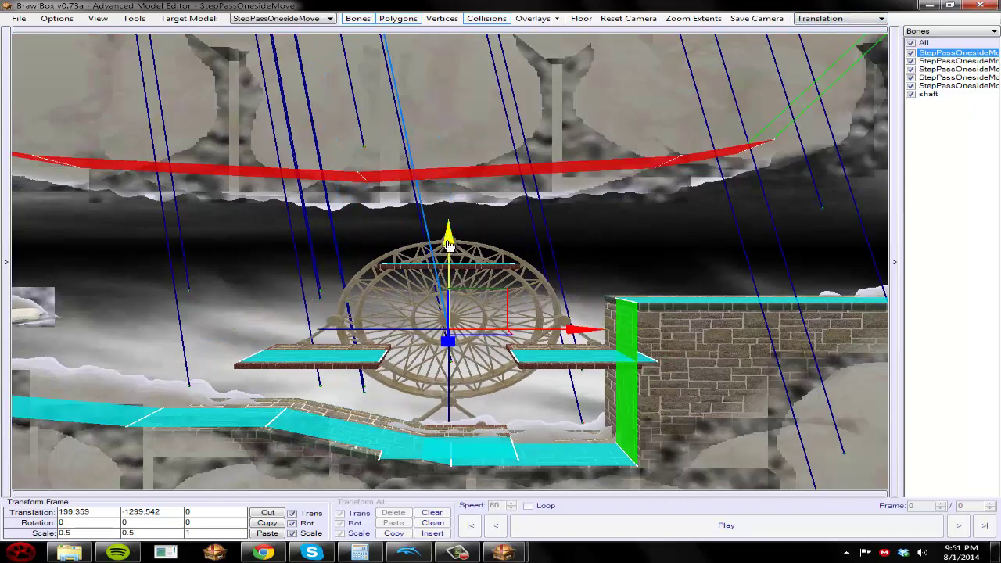
drag(453, 238, 461, 227)
drag(461, 268, 407, 235)
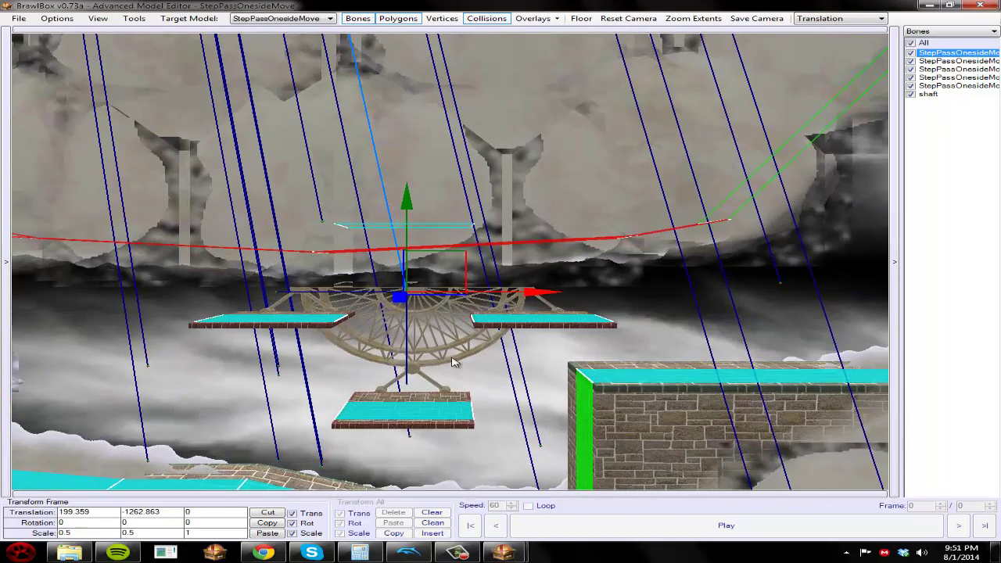
drag(404, 196, 414, 285)
drag(551, 383, 313, 469)
Copy the windmill's new transform into frame 1 of the StepPassOnesideMove animation
click(265, 524)
click(6, 55)
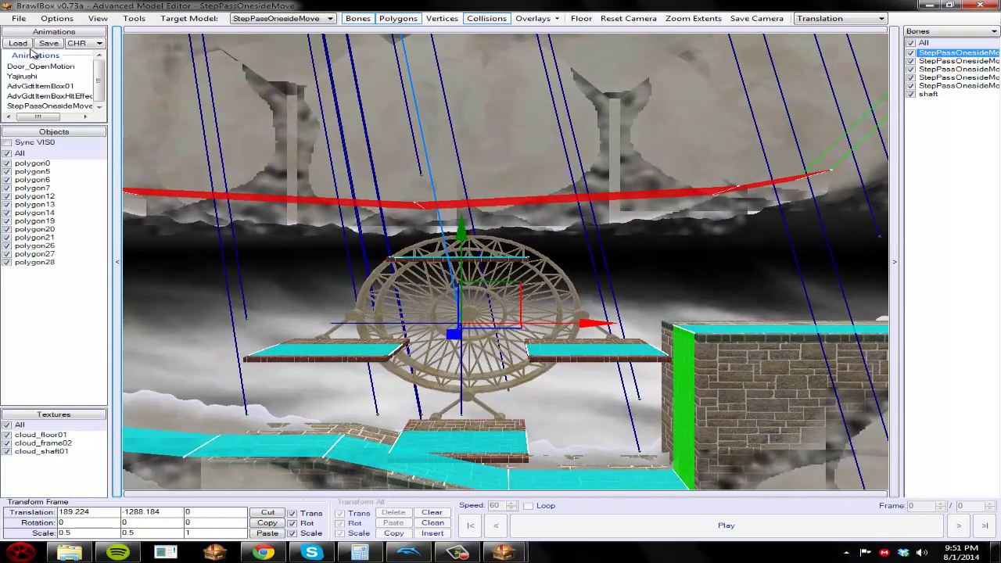
click(72, 105)
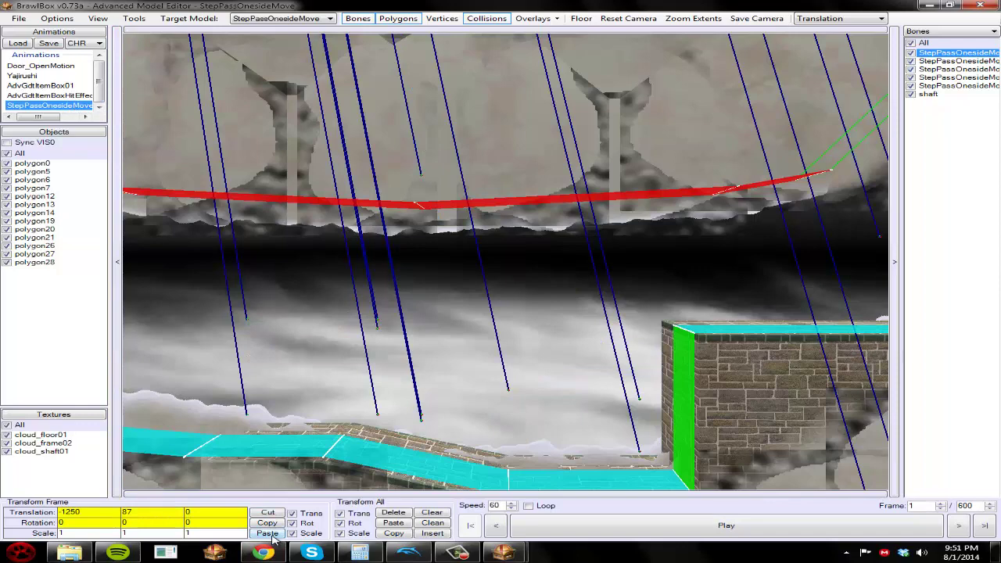
click(266, 533)
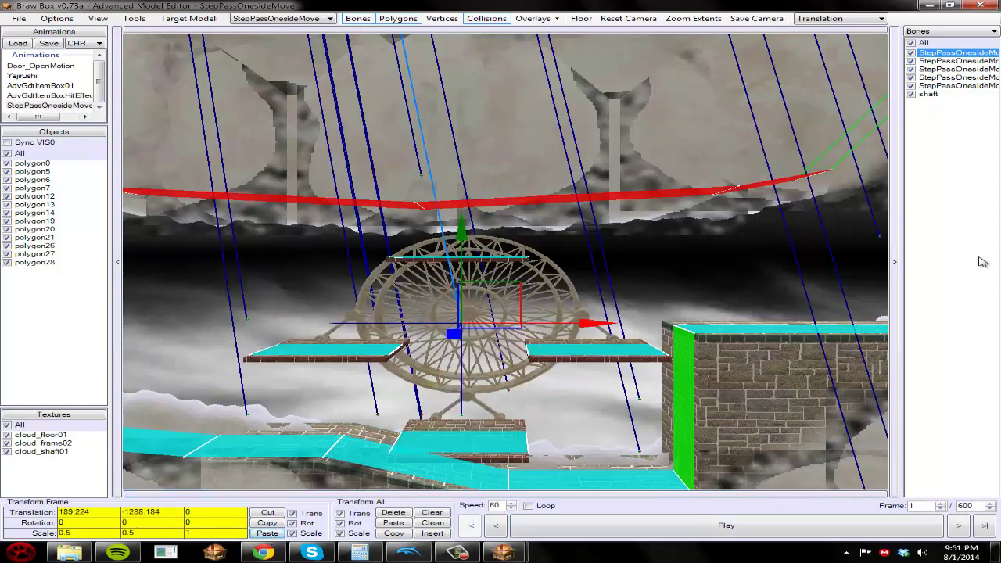
Select the first keyframe and play the windmill animation through frame 600
click(940, 33)
click(938, 48)
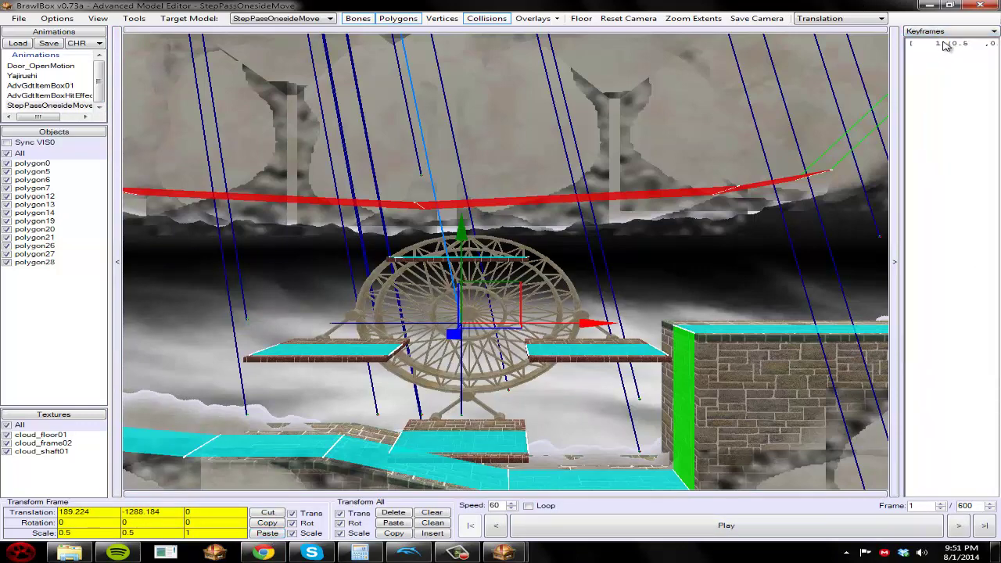
click(946, 44)
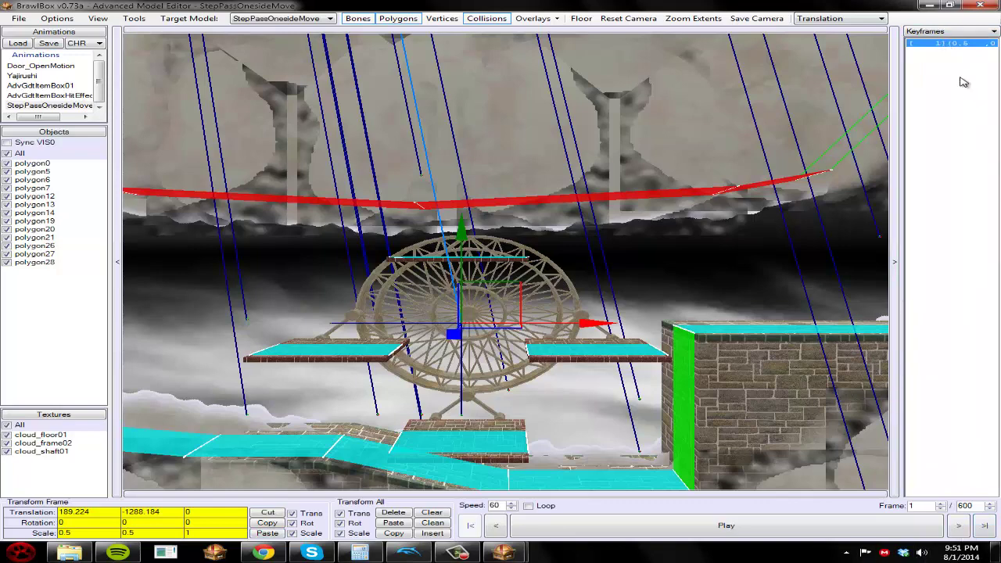
click(697, 524)
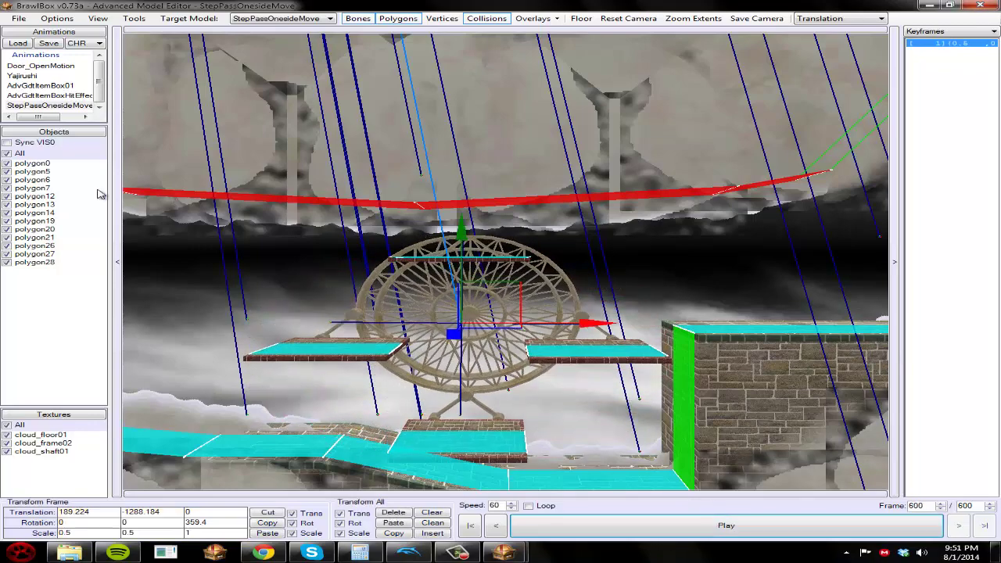
Close the model editor and inspect Object[0] under MiscData[5] Animated Objects
click(977, 6)
click(44, 217)
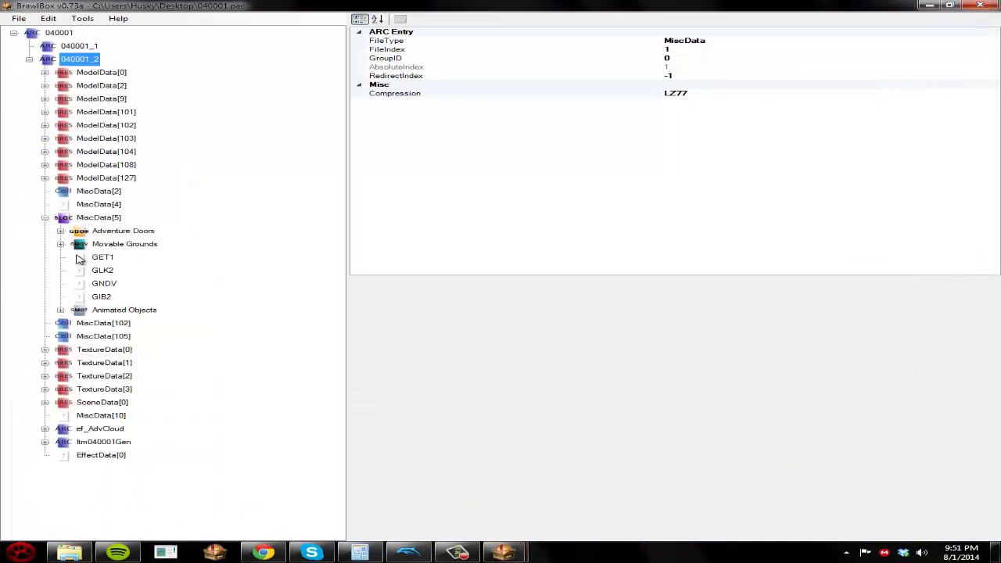
click(60, 310)
click(122, 323)
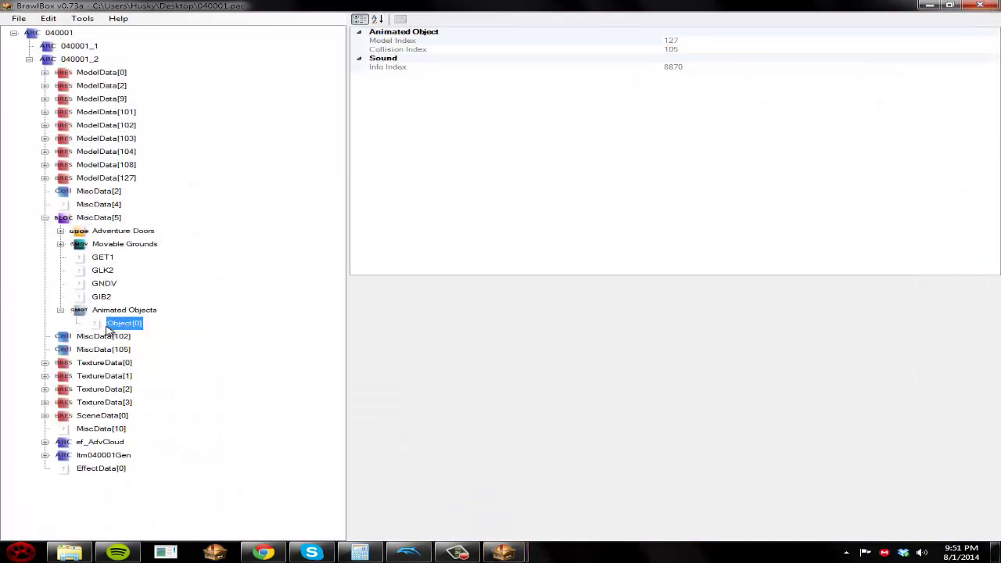
Preview the MiscData[105] collision data, then save the 040001 archive
right_click(109, 349)
click(129, 360)
right_drag(489, 316, 919, 191)
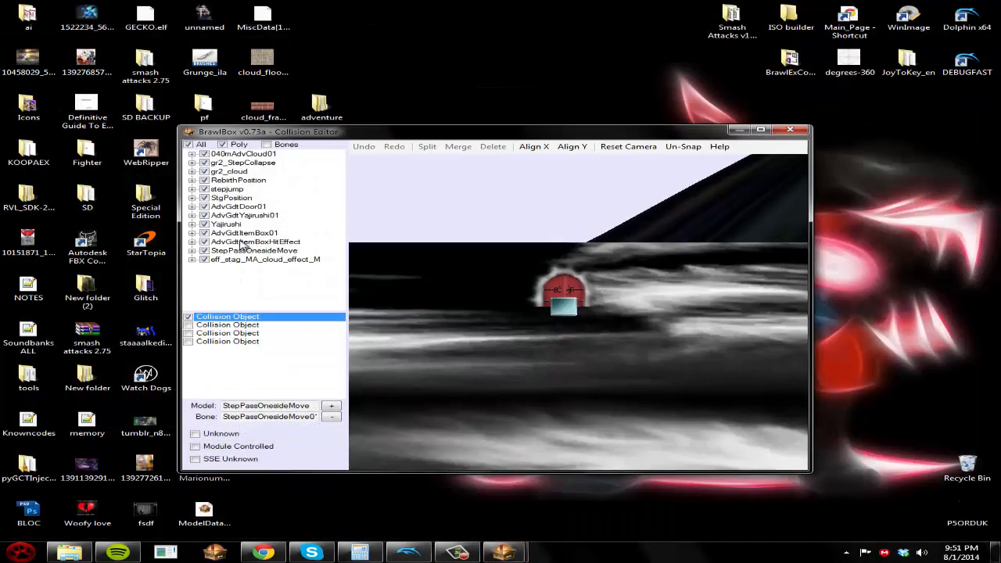
click(791, 129)
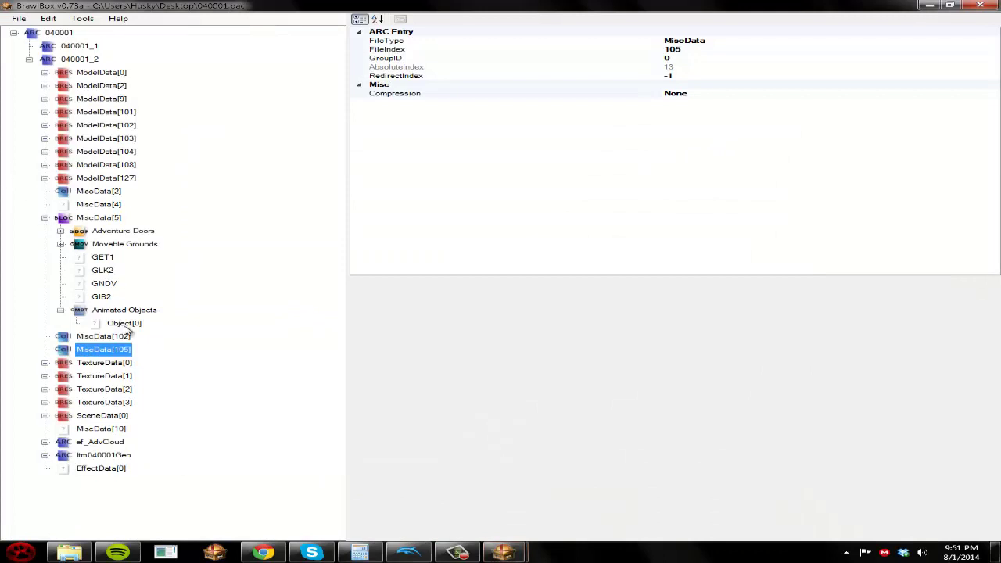
click(20, 18)
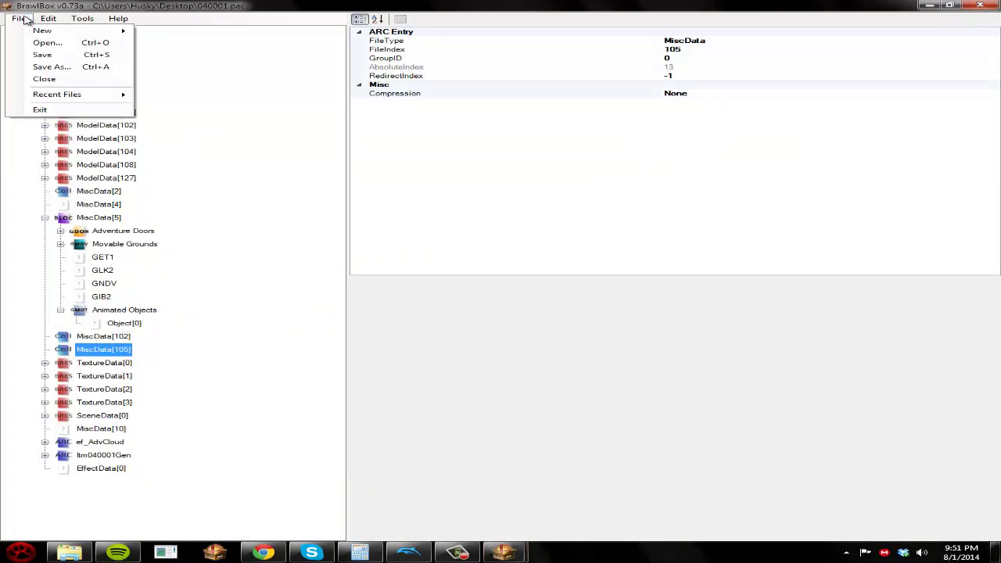
click(37, 56)
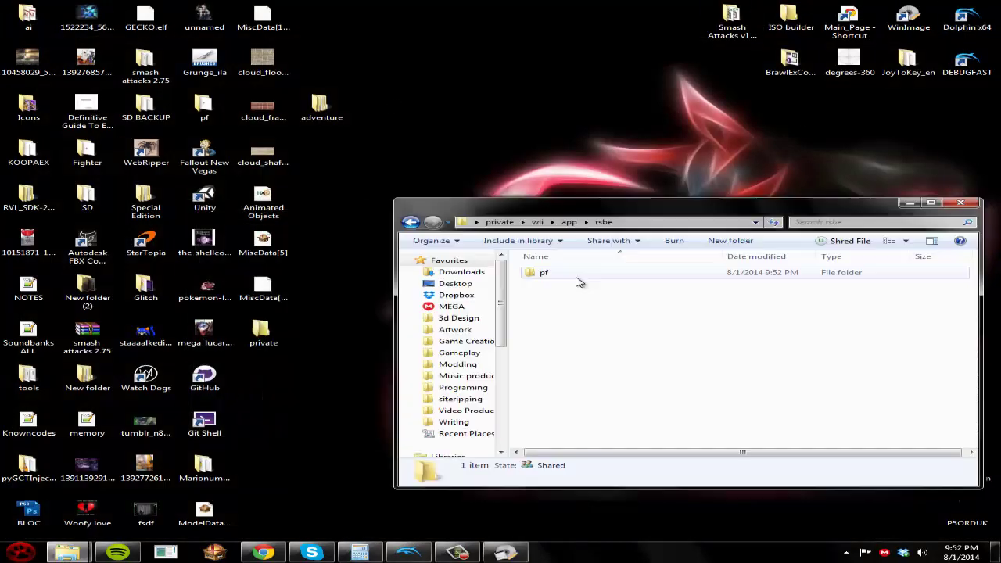
Copy the desktop 040001 file into the pf\stage\adventure folder
double_click(576, 278)
double_click(576, 277)
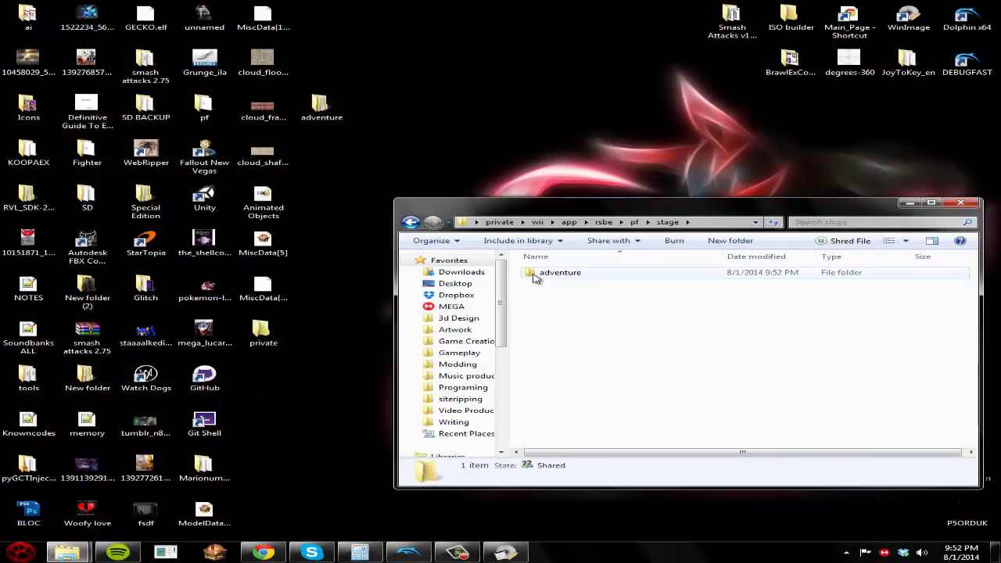
double_click(570, 274)
drag(657, 215, 484, 303)
click(614, 243)
right_drag(614, 244, 533, 419)
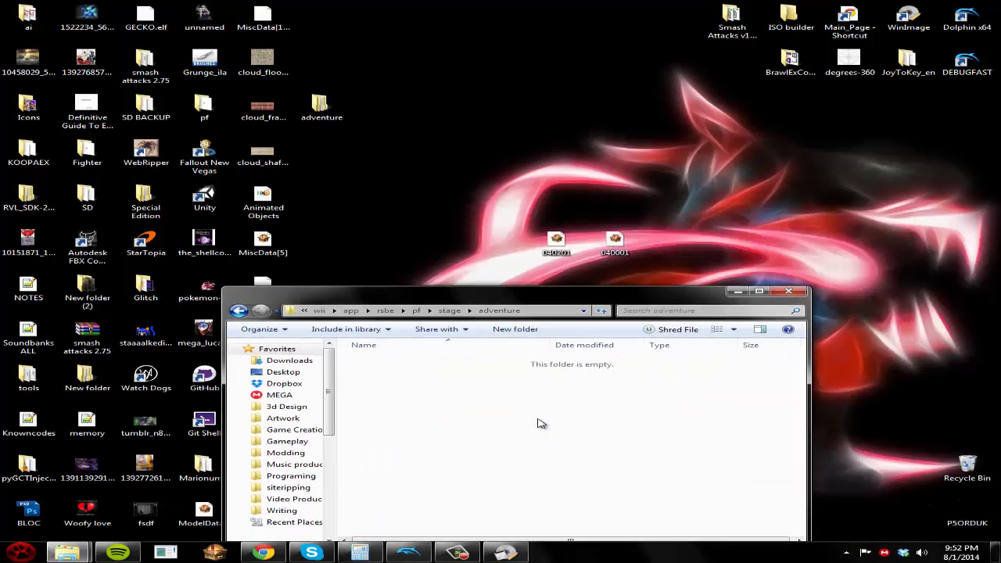
click(580, 424)
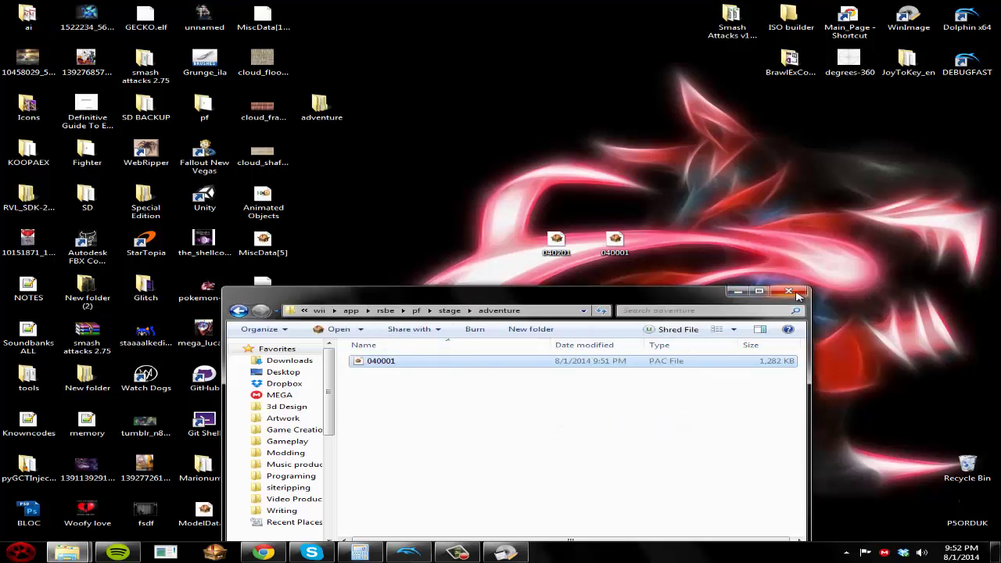
Close Explorer, launch WinImage and begin opening a disk image
click(788, 292)
double_click(908, 17)
click(37, 35)
Get the sd.raw image open in WinImage, dismissing the missing-file error
click(94, 187)
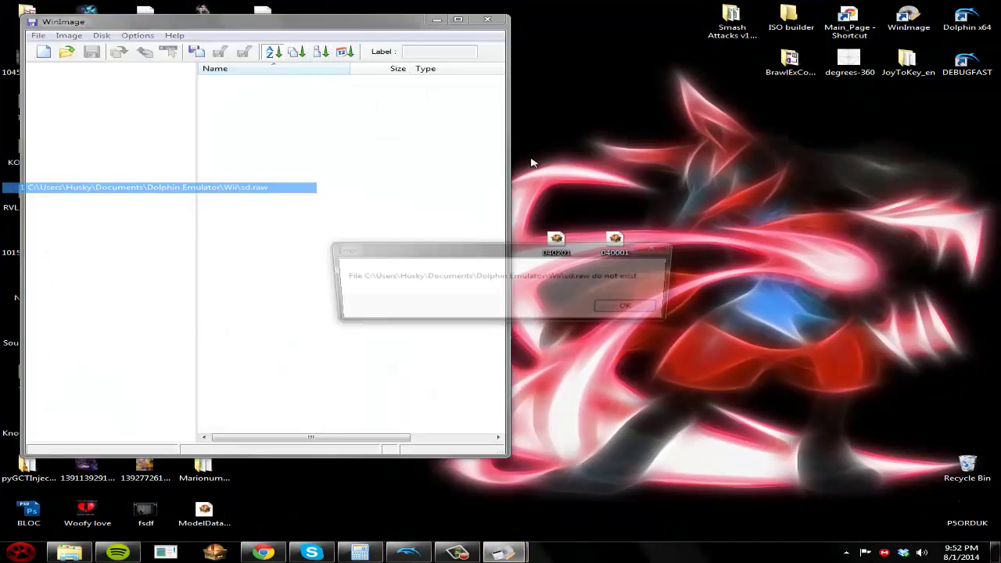
click(634, 309)
click(487, 18)
click(503, 553)
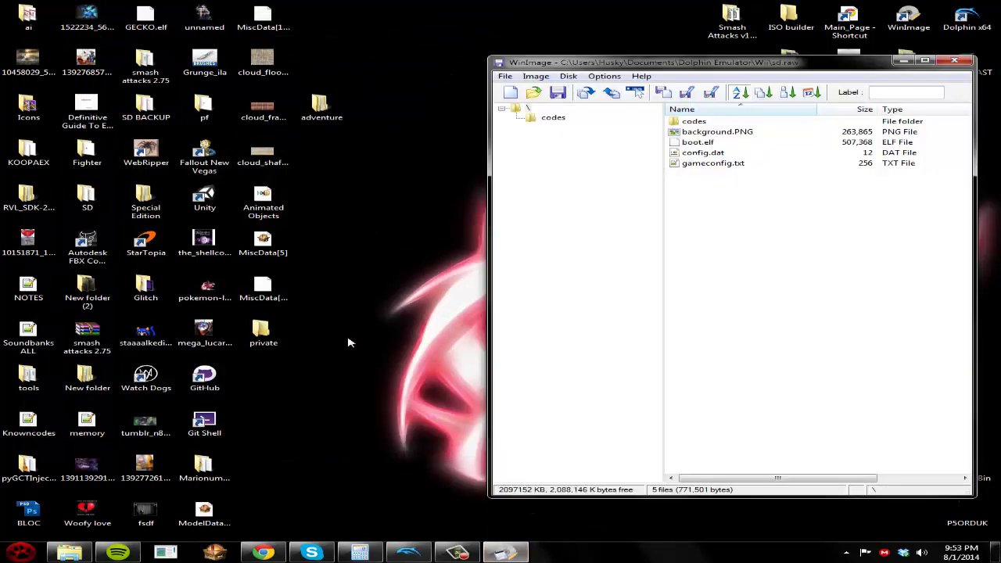
Inject the private folder, confirm 040001.pac sits in stage\adventure, and close WinImage
drag(263, 333, 735, 263)
key(Return)
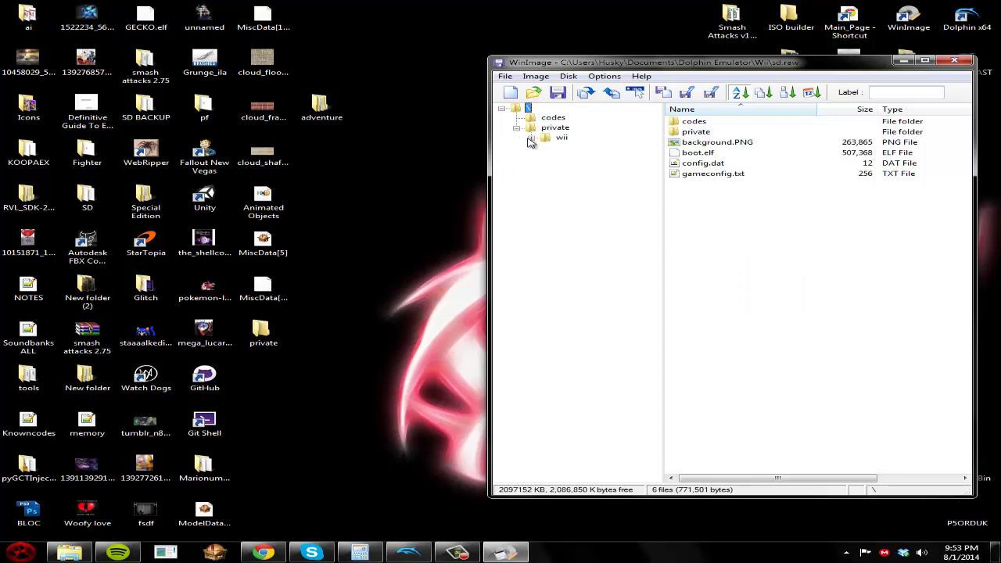
click(531, 138)
click(545, 147)
click(561, 158)
click(576, 167)
click(590, 178)
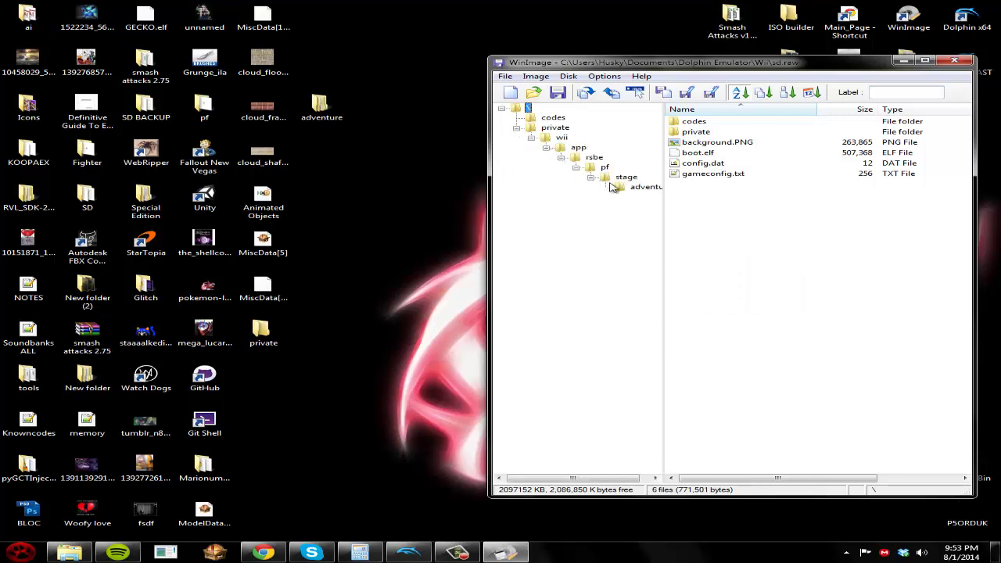
click(620, 188)
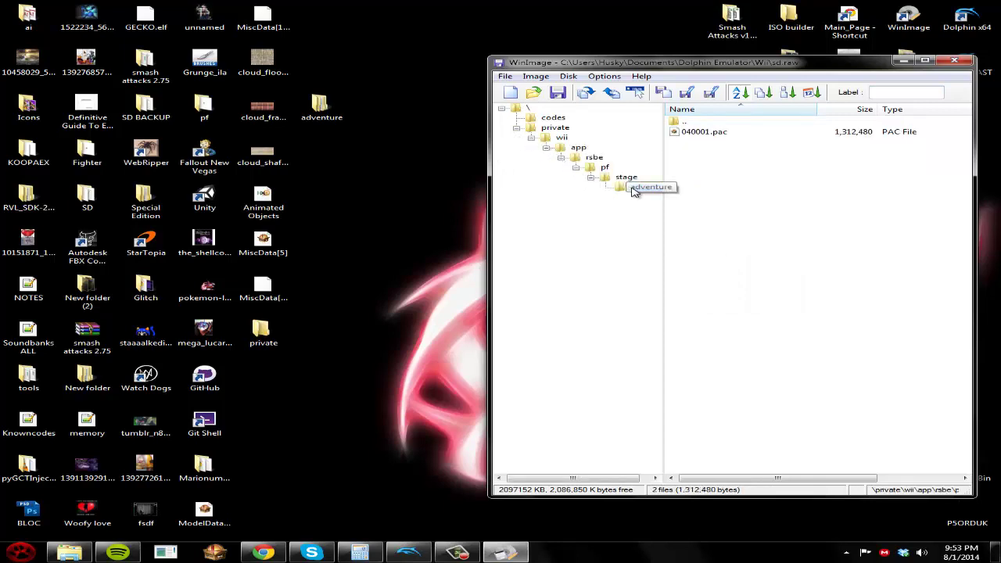
click(964, 63)
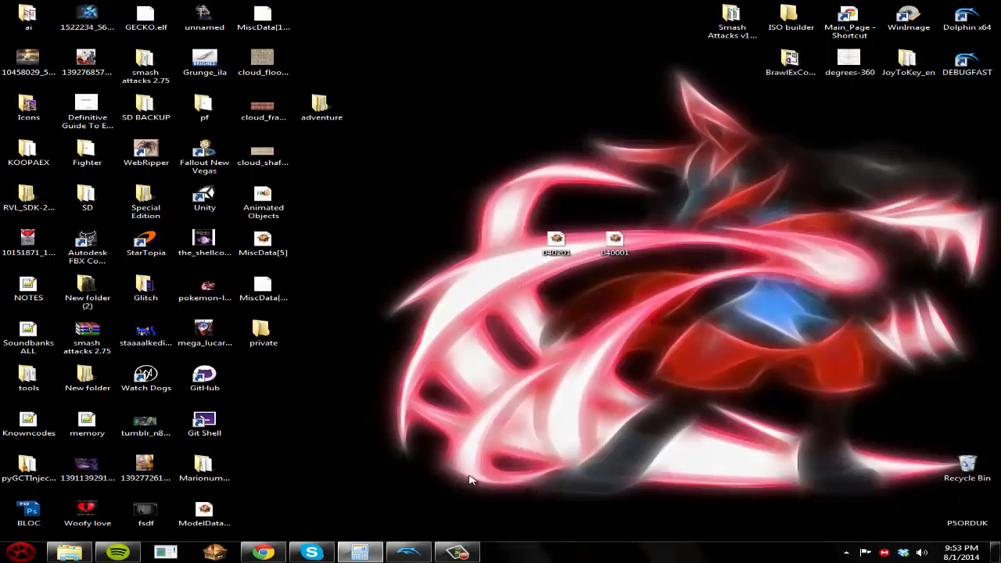
Start Dolphin, run GECKO.elf, and launch Brawl from the Brawl Minus loader
double_click(967, 17)
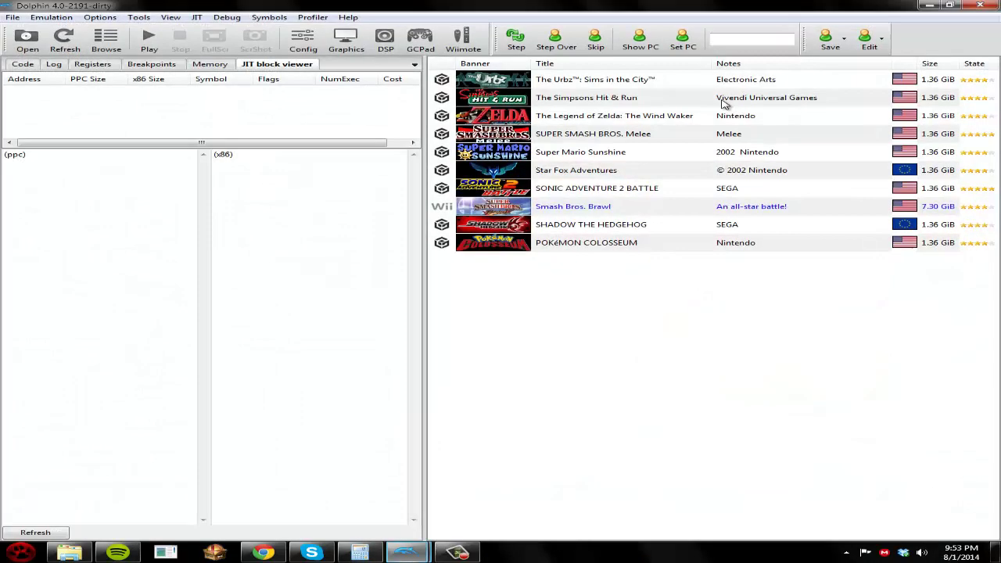
click(27, 39)
drag(493, 90, 493, 231)
double_click(195, 207)
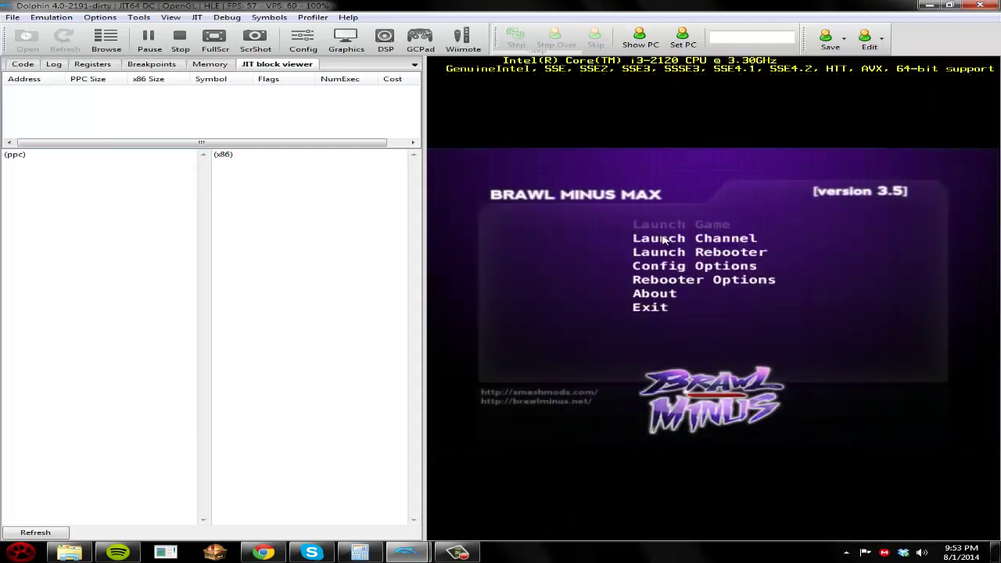
click(54, 64)
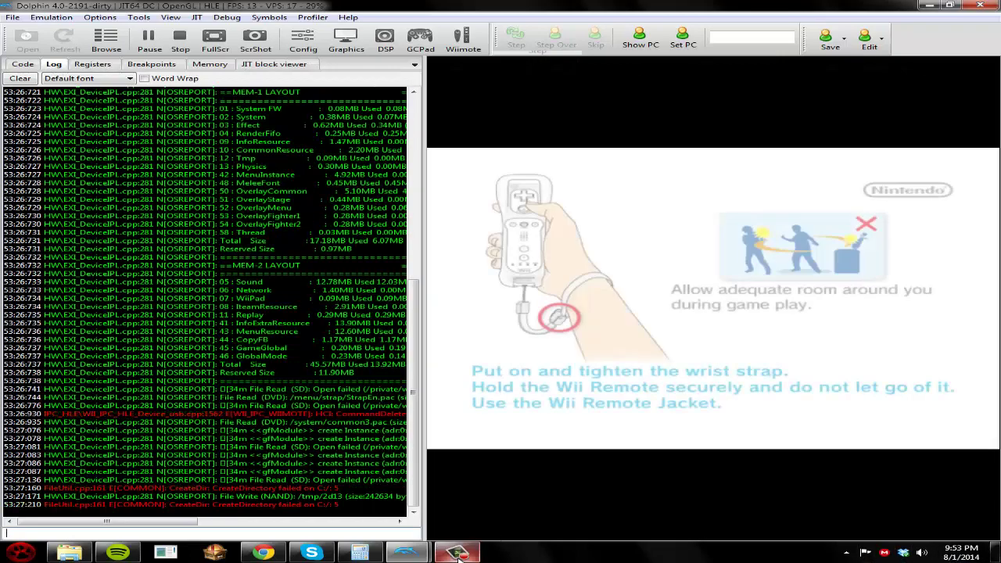
click(458, 552)
click(458, 552)
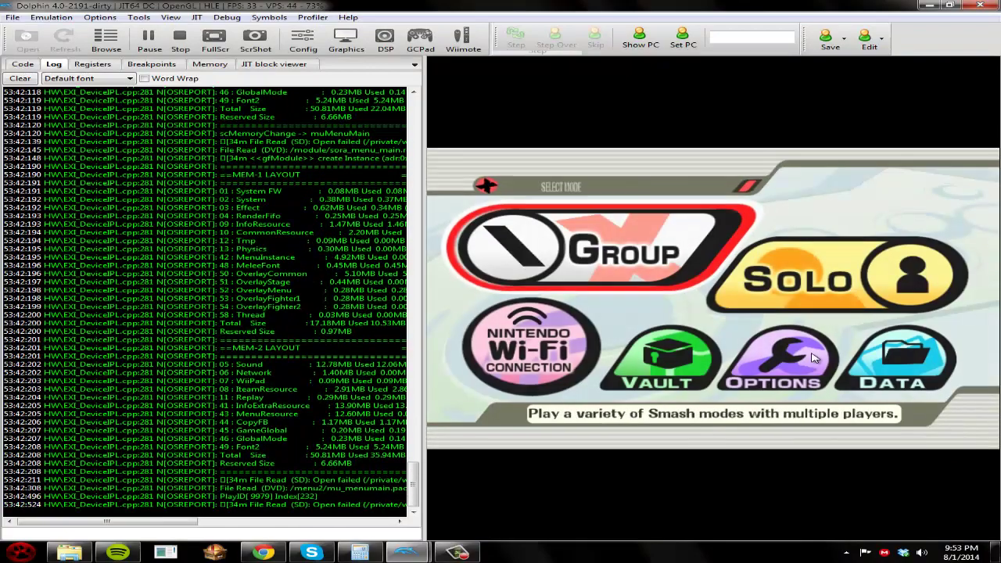
Go to Solo > Subspace Emissary and load the existing adventure save
key(Right)
key(x)
key(Down)
key(x)
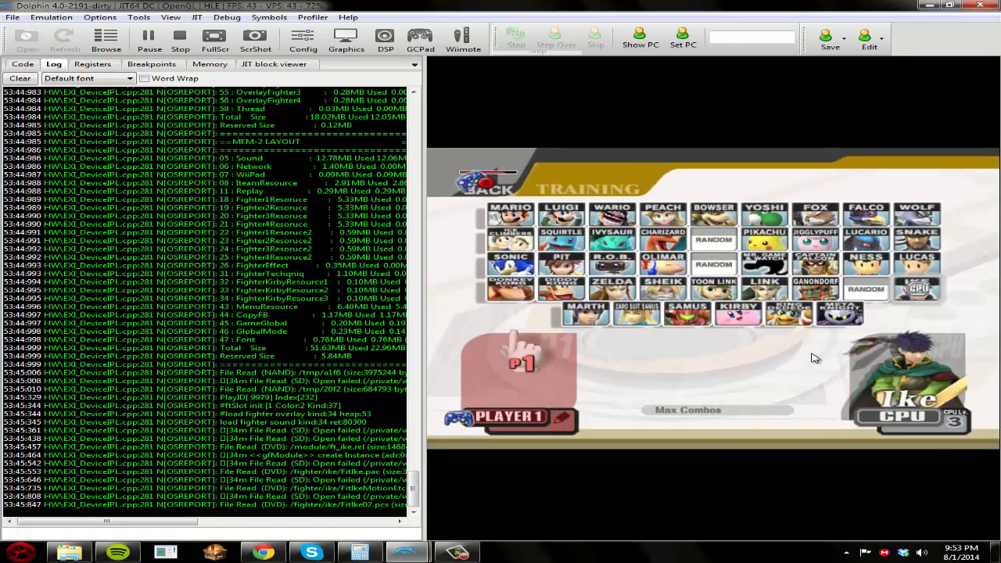
key(z)
key(z)
key(x)
key(Up)
key(x)
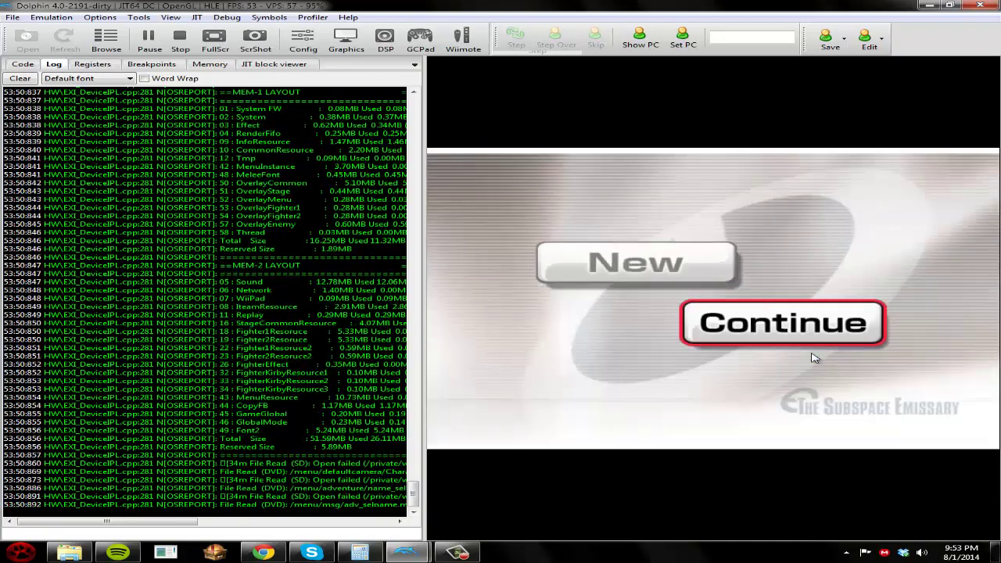
key(x)
key(x)
key(Left)
key(x)
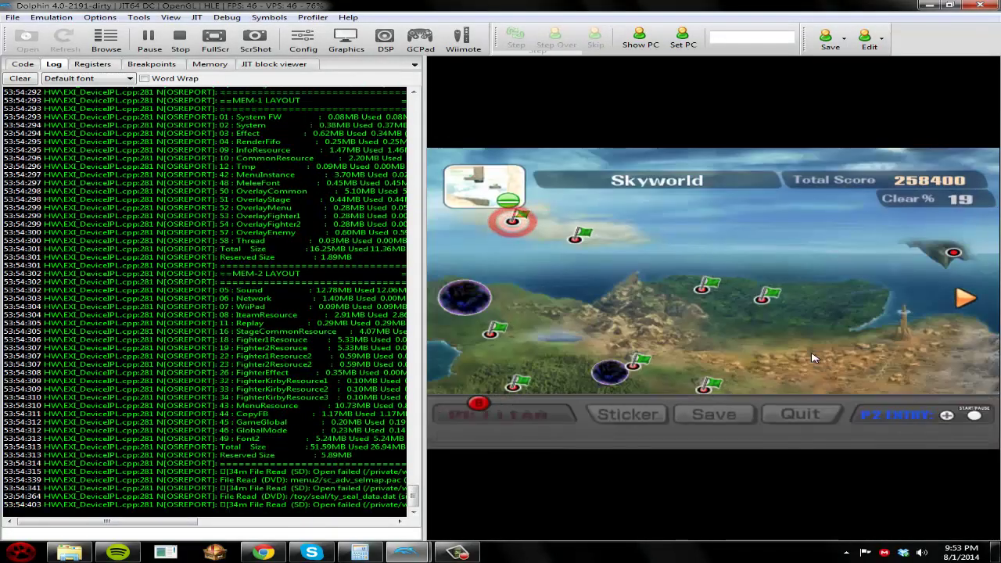
On the Skyworld map, set Hard difficulty, review team members and pick a fighter
key(x)
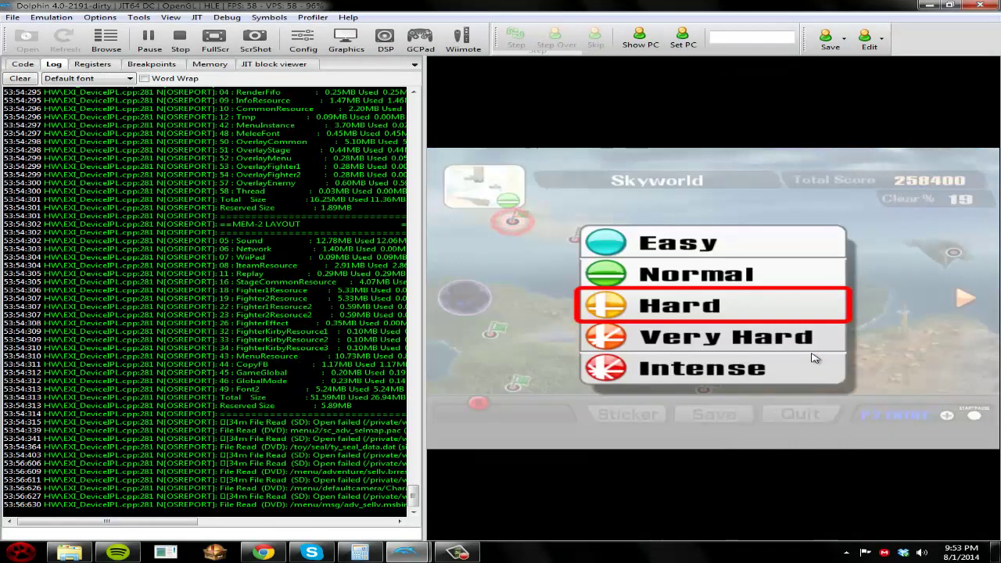
key(z)
key(c)
key(Down)
key(Down)
key(z)
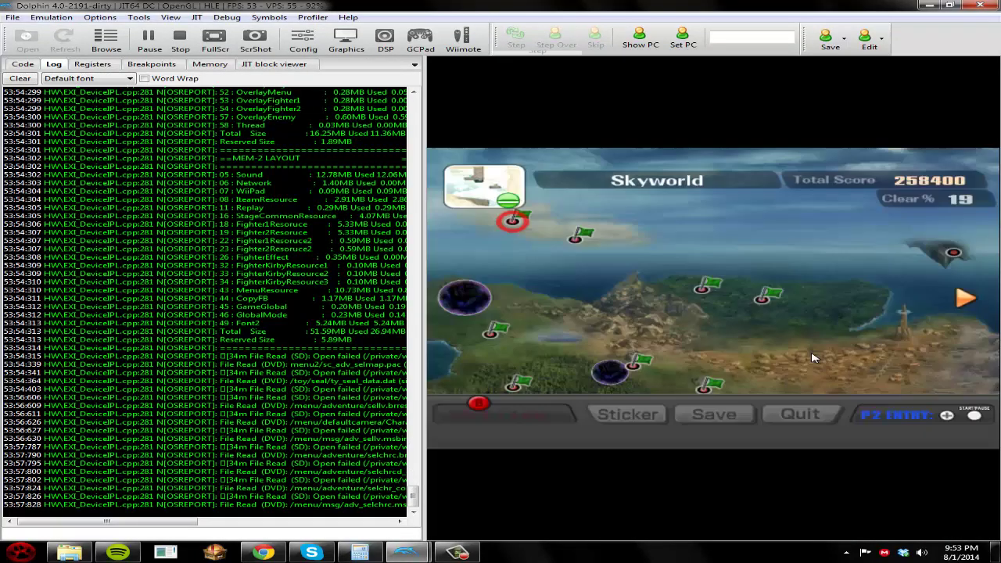
key(x)
key(z)
key(c)
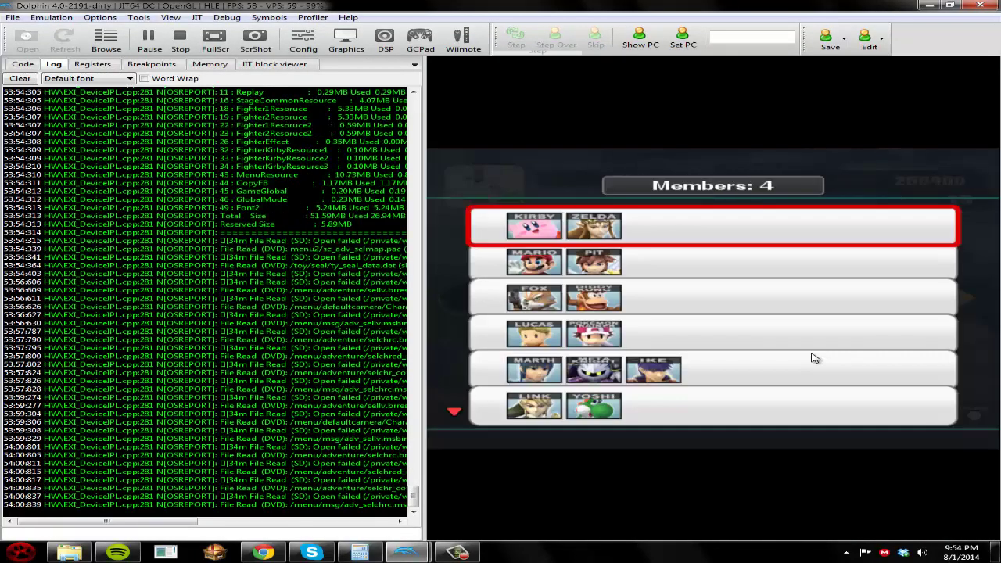
key(x)
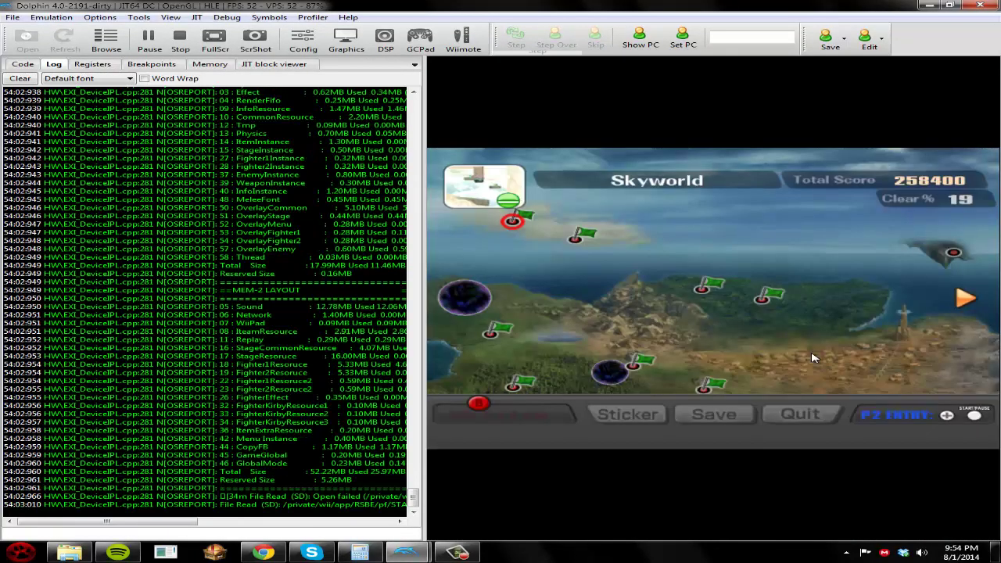